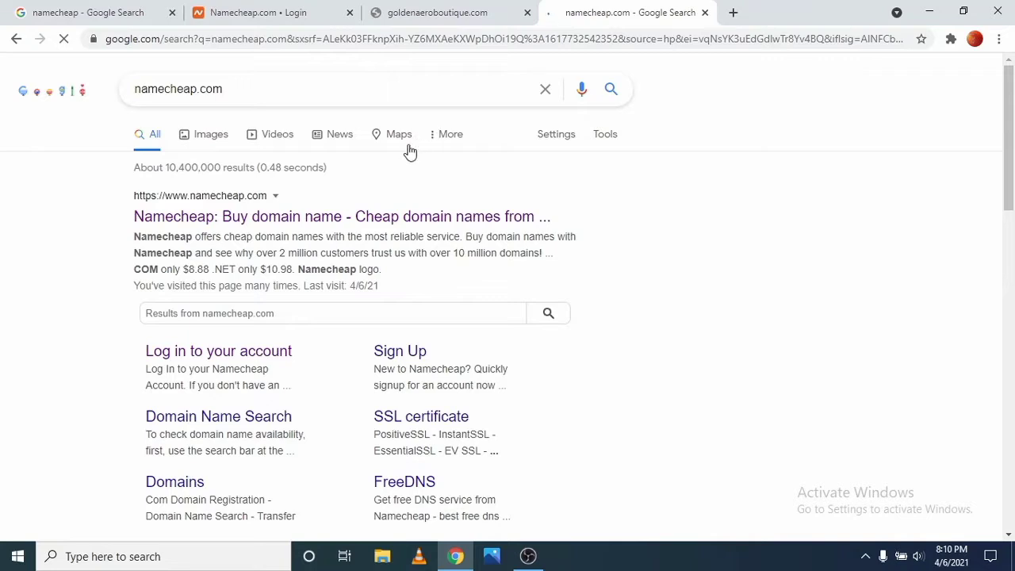
- Open namecheap.com from the top Google result, 'Namecheap: Buy domain name'
left_click(273, 222)
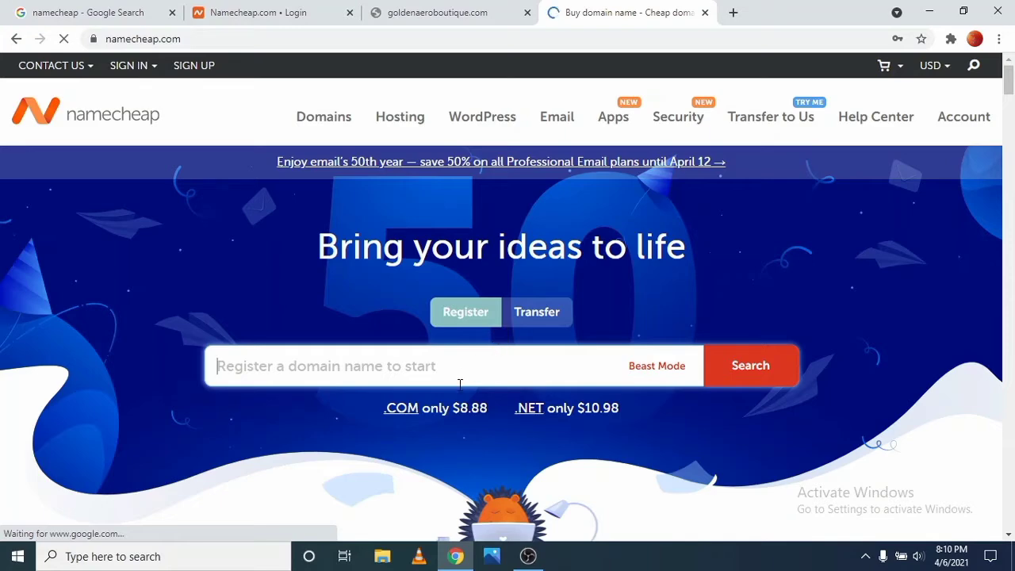
- Copy the goldenaeroboutique.com web address into Namecheap's domain search field
left_click(414, 9)
right_click(326, 45)
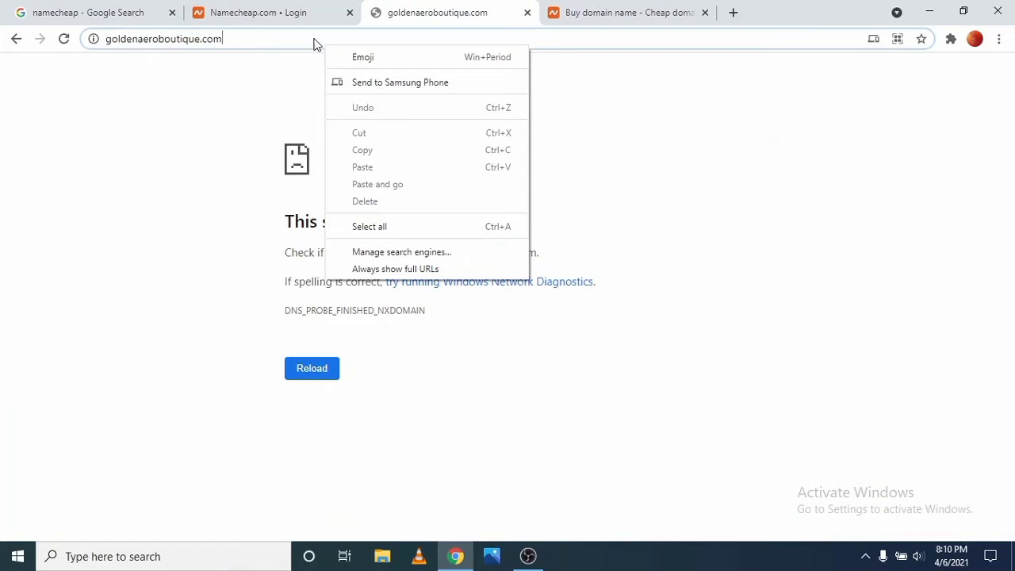
left_click(313, 38)
right_click(313, 39)
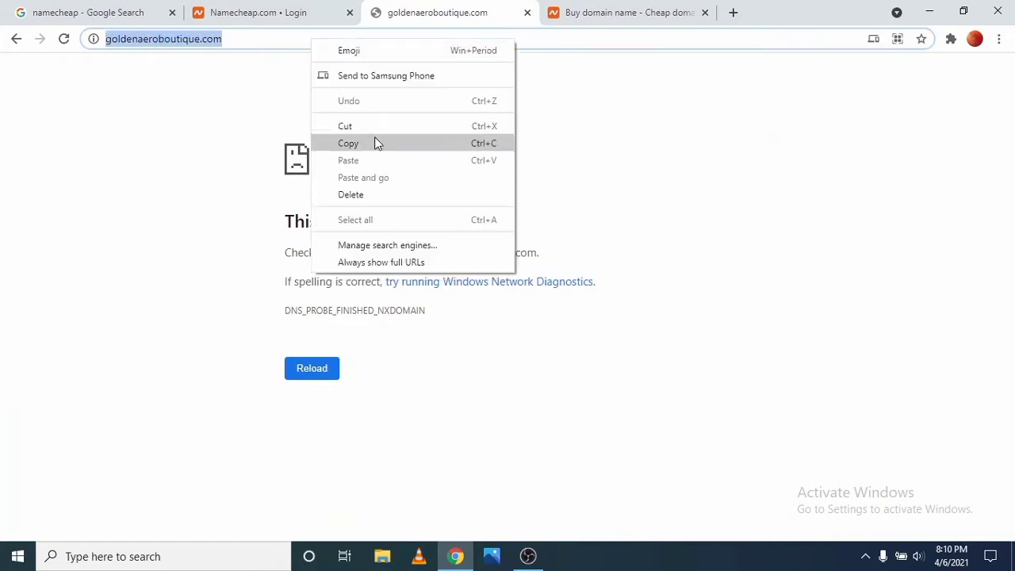
left_click(375, 140)
left_click(655, 10)
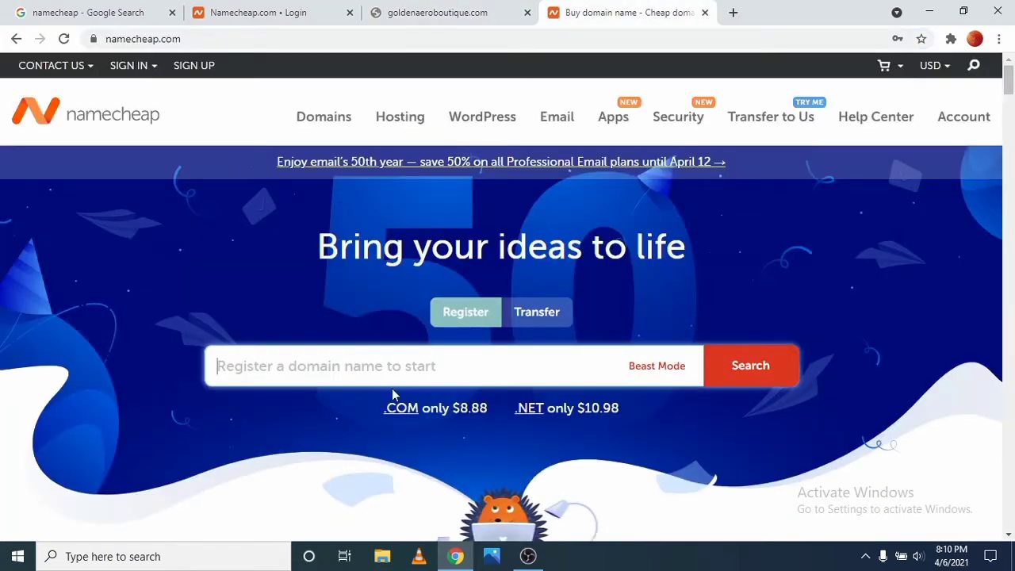
left_click(391, 361)
right_click(391, 358)
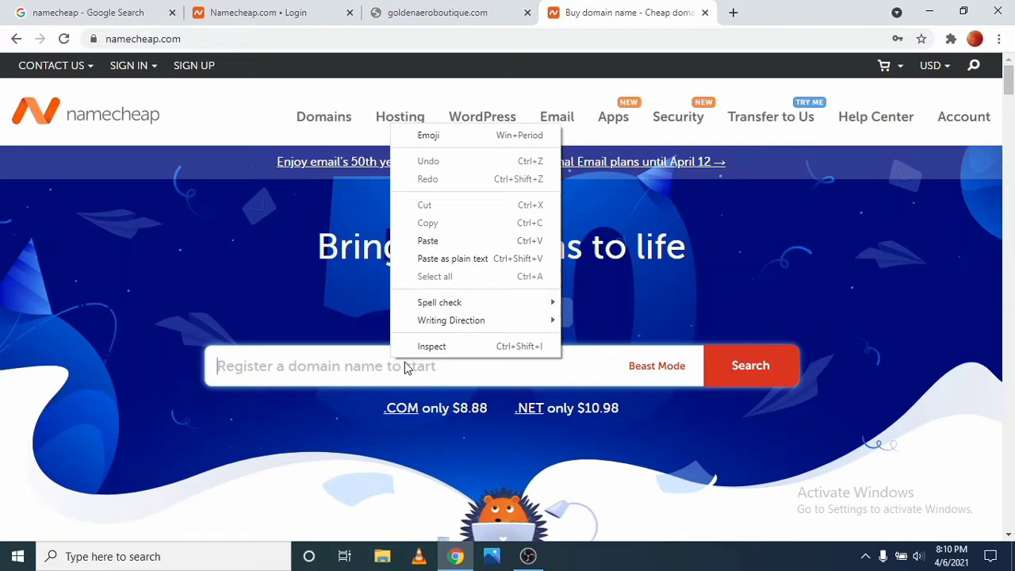
left_click(442, 240)
- Trim the pasted address down to 'goldenaeroboutique' and run the domain search
left_click_drag(464, 365, 408, 367)
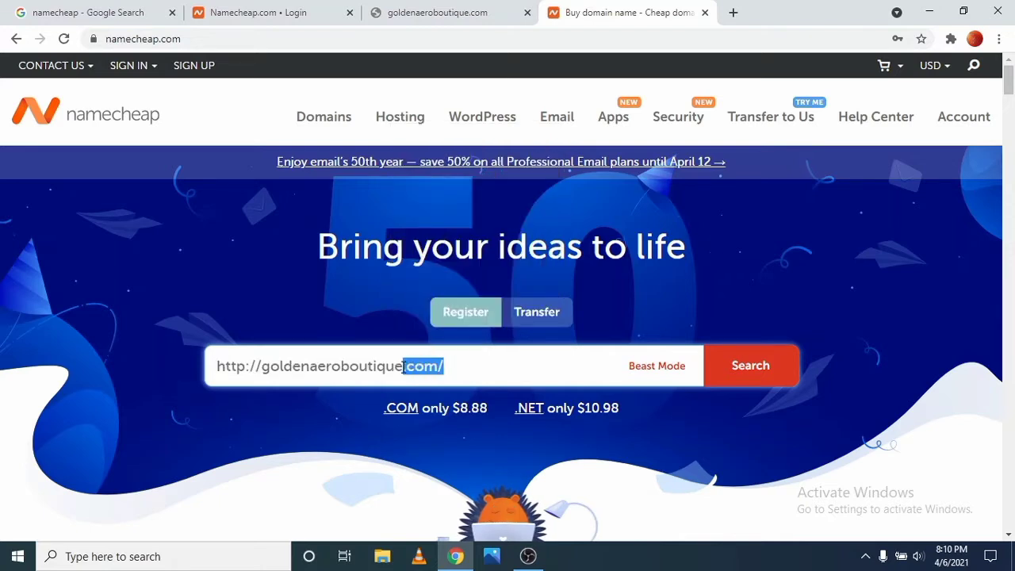
key("BackSpace")
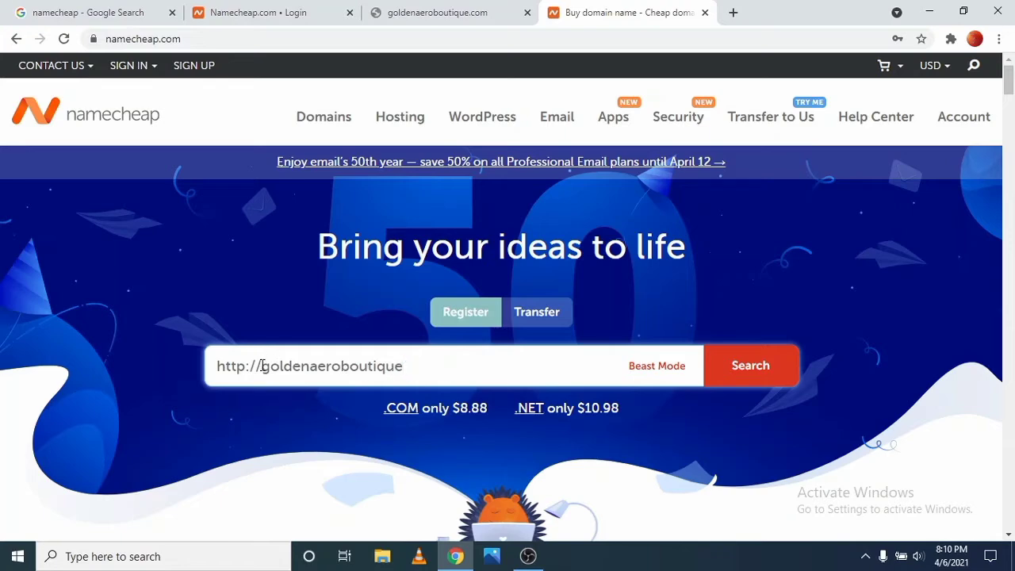
left_click_drag(262, 366, 130, 369)
key("BackSpace")
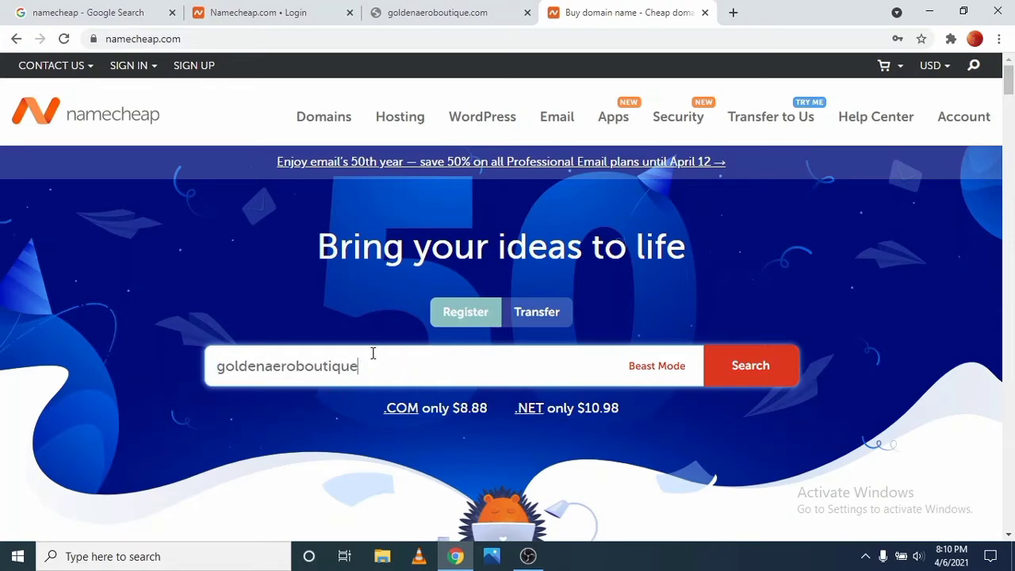
left_click_drag(373, 354, 169, 359)
left_click(746, 370)
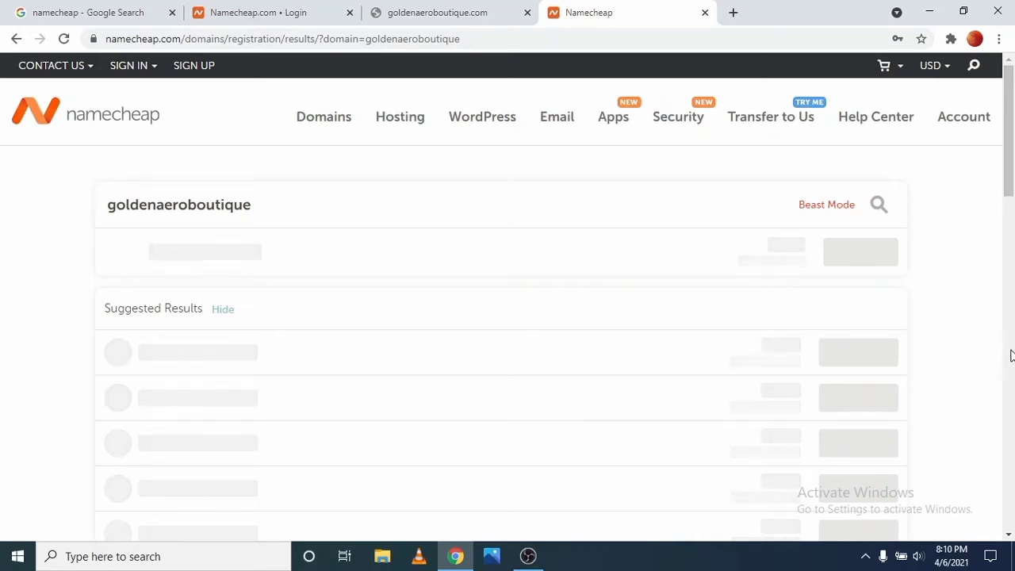
- Review the search results, noting goldenaeroboutique.com at $8.88/yr
mouse_move(1013, 161)
left_mouse_down()
mouse_move(1013, 198)
mouse_move(1011, 147)
left_mouse_up()
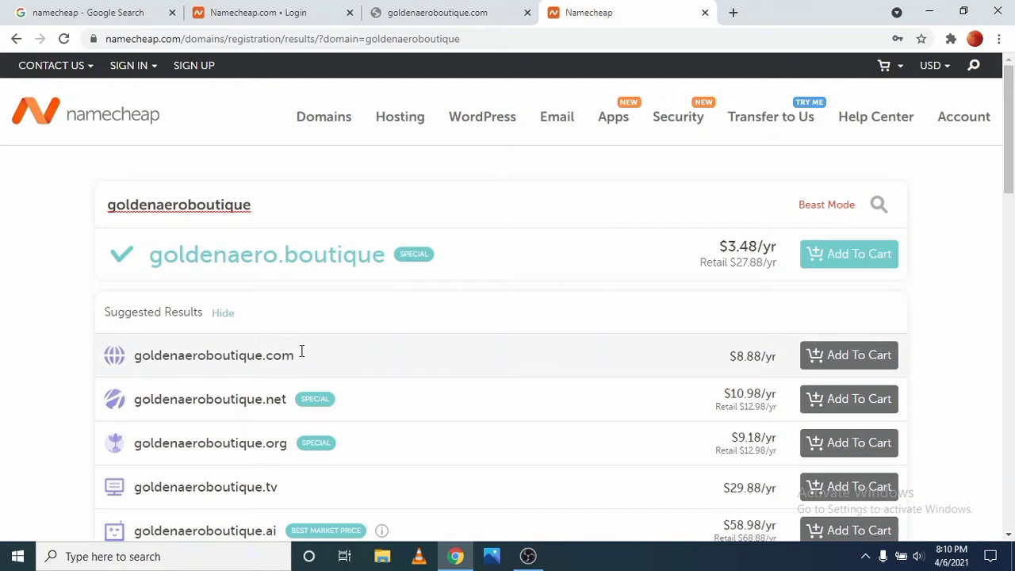
left_click_drag(290, 355, 150, 376)
left_click(131, 370)
left_click_drag(778, 356, 730, 351)
left_click(703, 357)
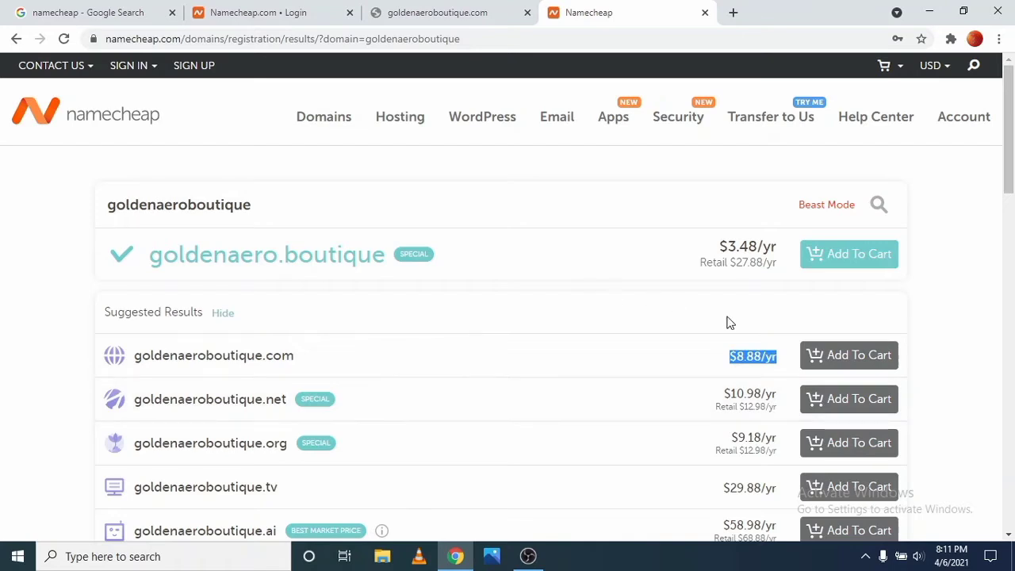
left_click(380, 211)
- Search for 'goldenaeroboutique.com' and check the top result's name and price
type(".")
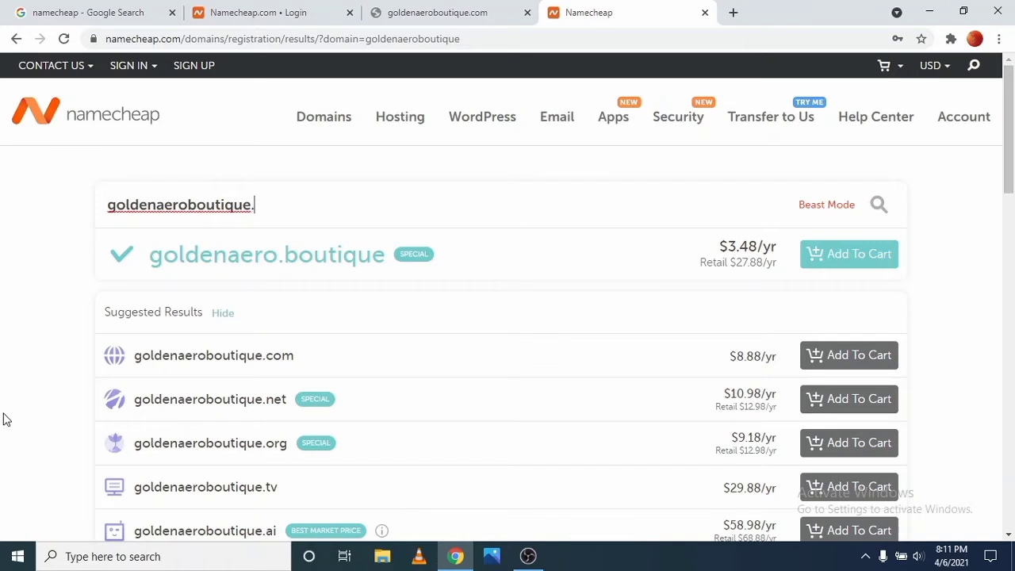
type("com")
mouse_move(389, 109)
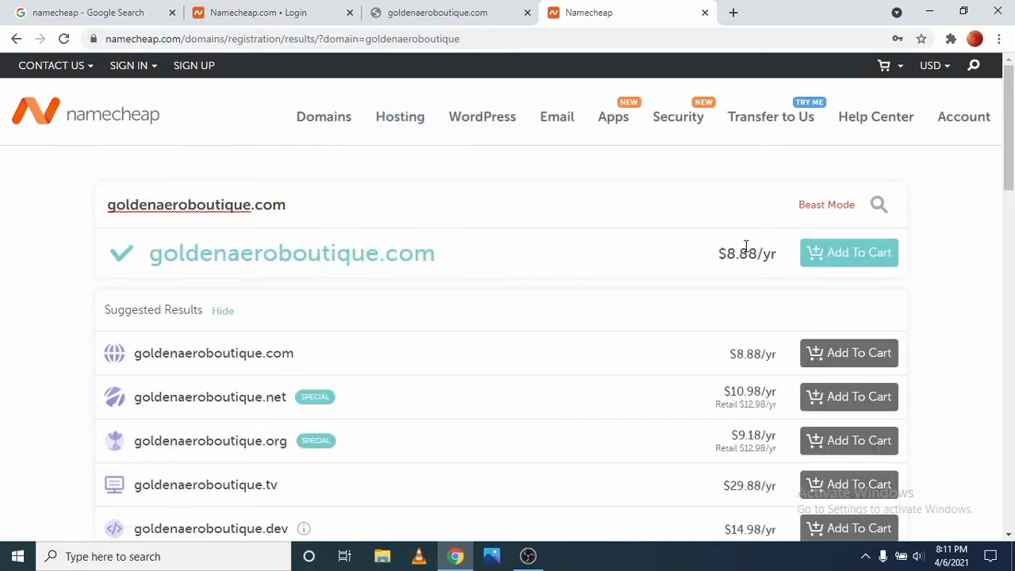
left_click_drag(741, 252, 623, 261)
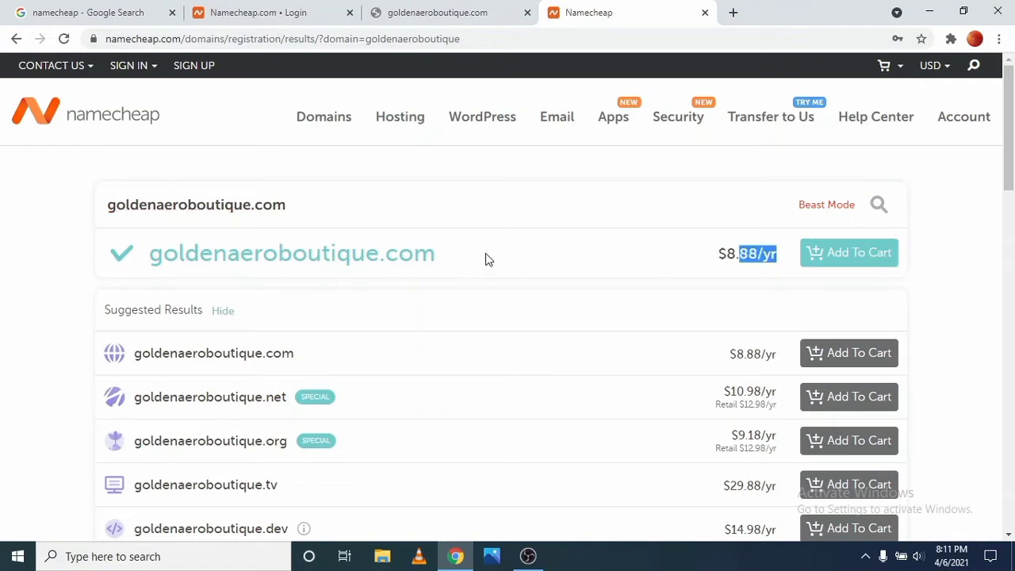
left_click_drag(485, 260, 267, 263)
left_click(221, 256)
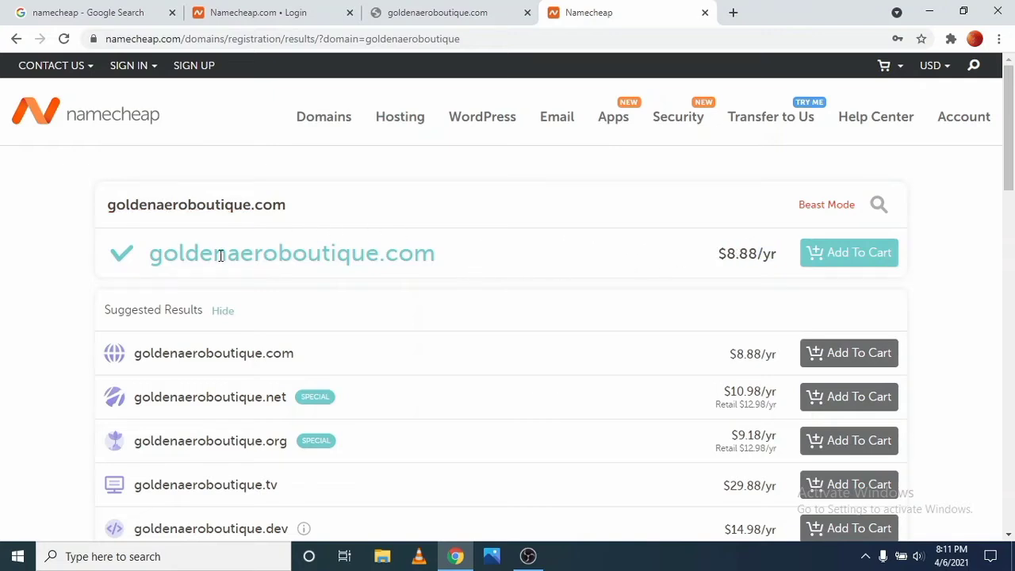
double_click(218, 254)
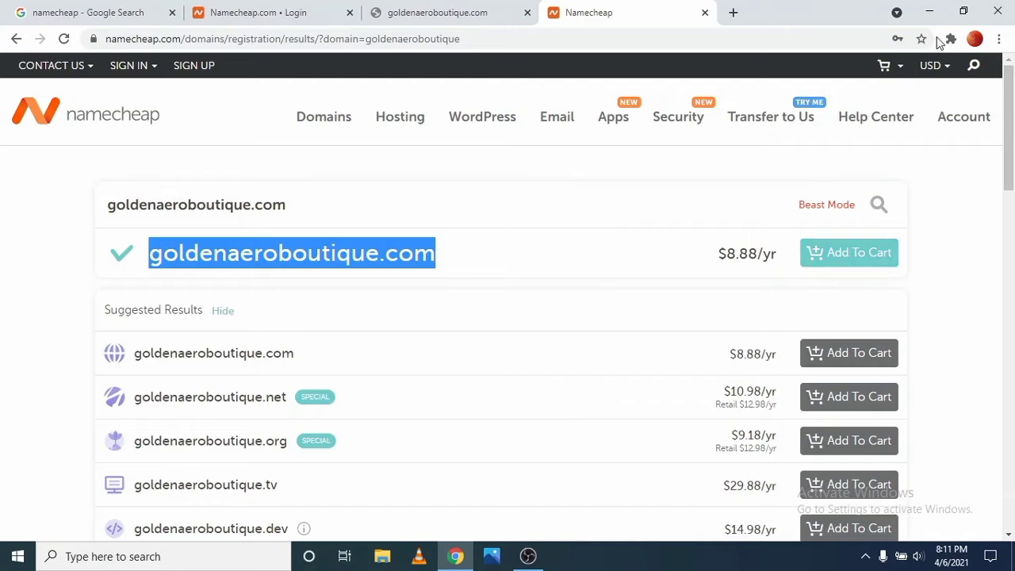
- Add goldenaeroboutique.com to the cart, which was at a $0.00 subtotal
mouse_move(889, 68)
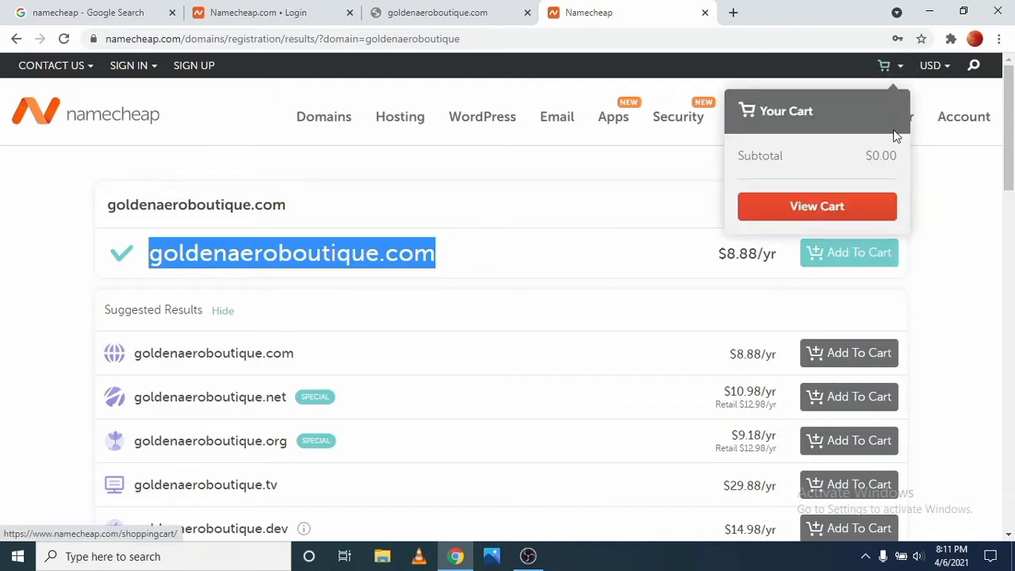
left_click_drag(839, 164, 909, 164)
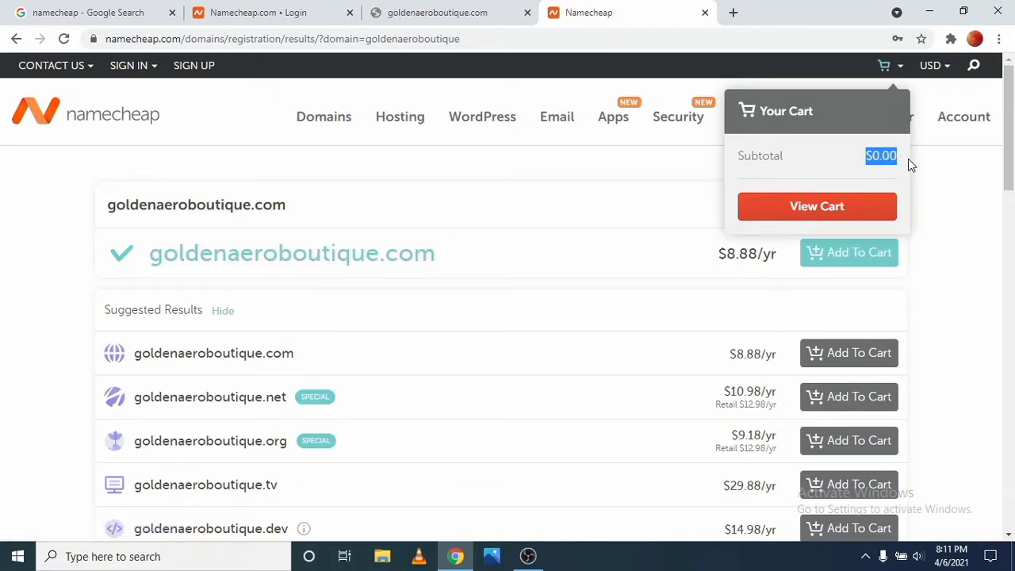
left_click(828, 254)
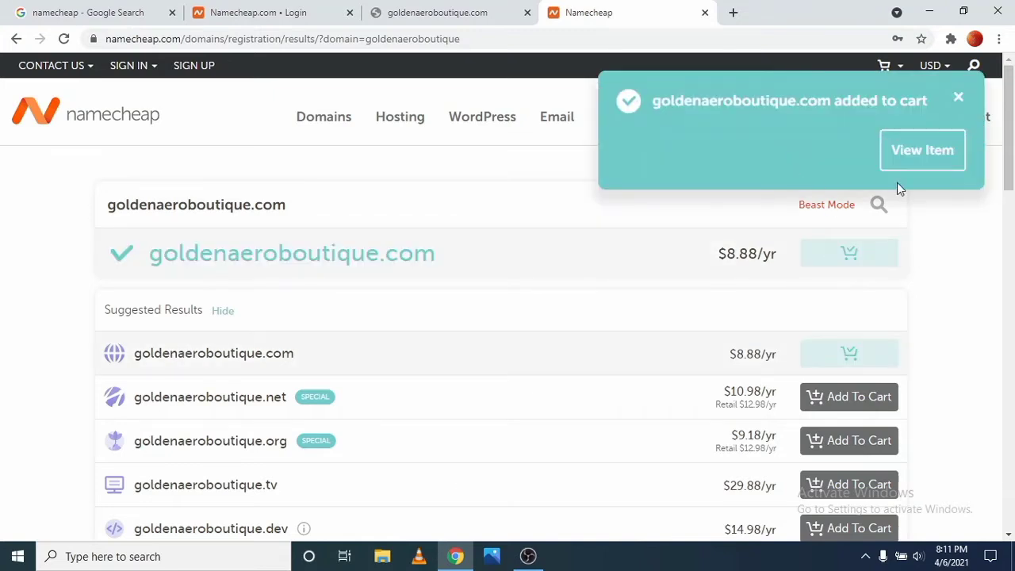
left_click(948, 101)
- Confirm the cart subtotal is now $9.06 and open the full shopping cart
mouse_move(900, 73)
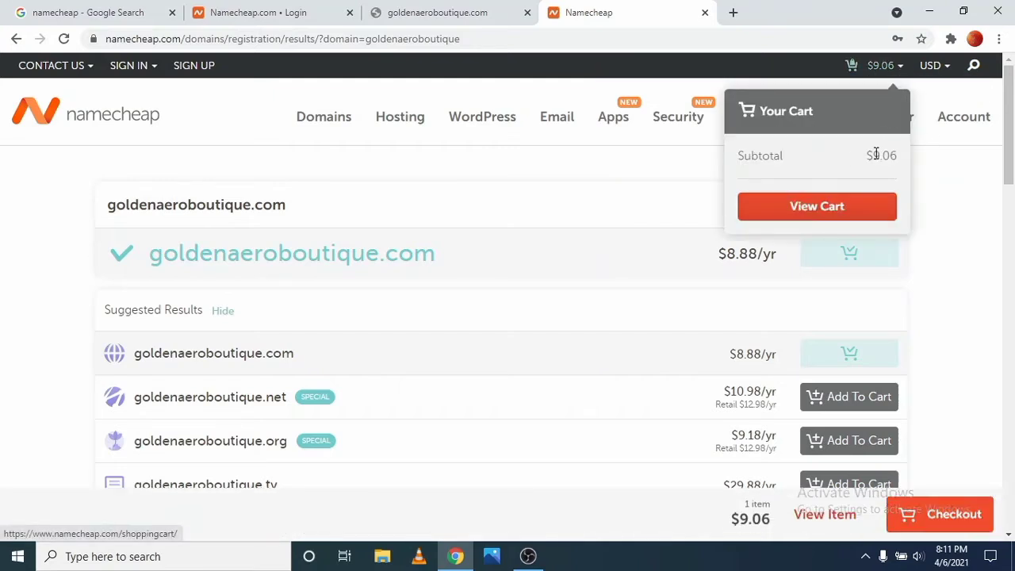
left_click_drag(867, 159, 920, 149)
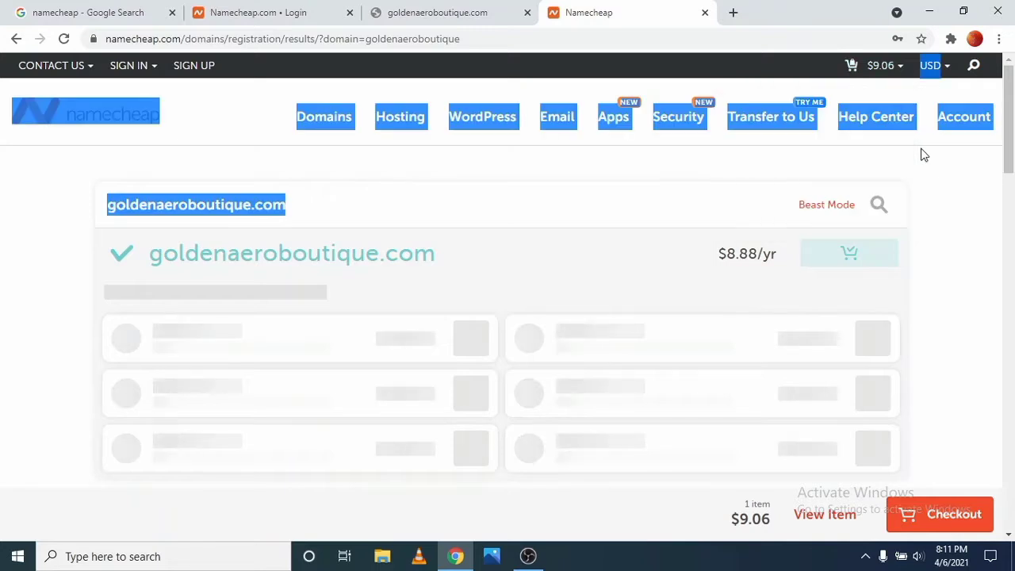
left_click(908, 163)
mouse_move(891, 75)
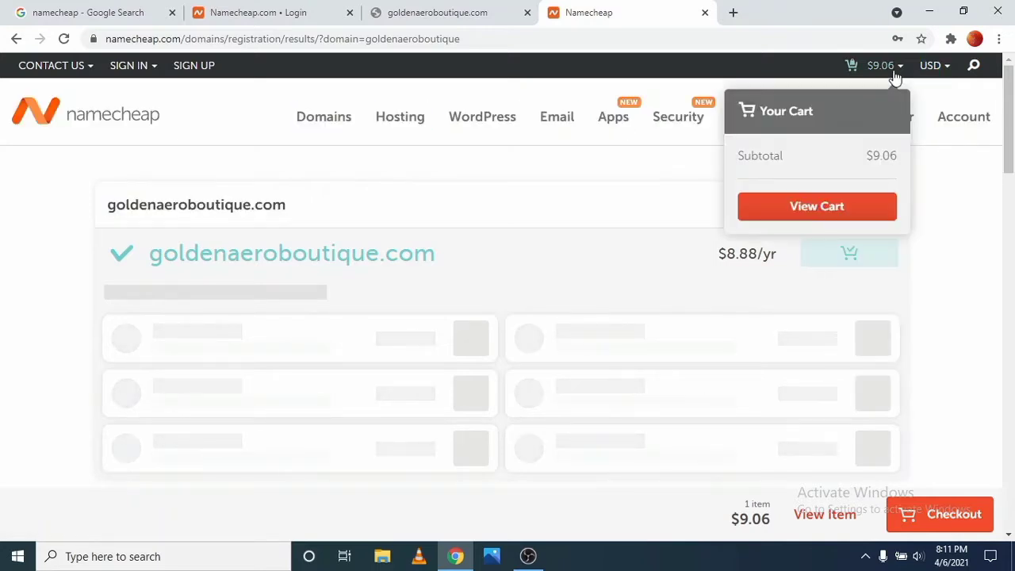
left_click(852, 217)
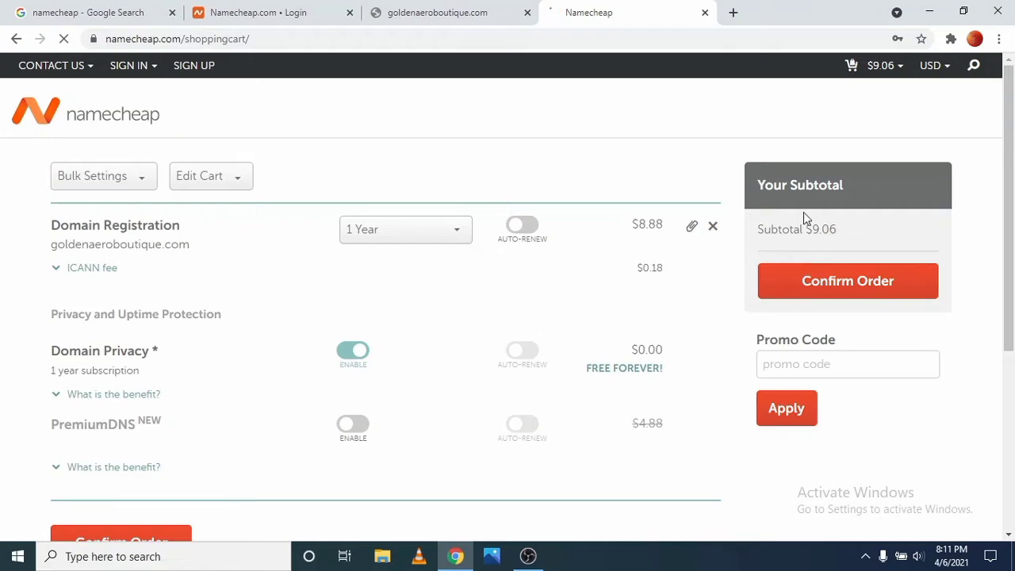
- Toggle auto-renew on and off, then try a 10-year registration priced at $88.80
left_click_drag(841, 229, 791, 235)
left_click(522, 228)
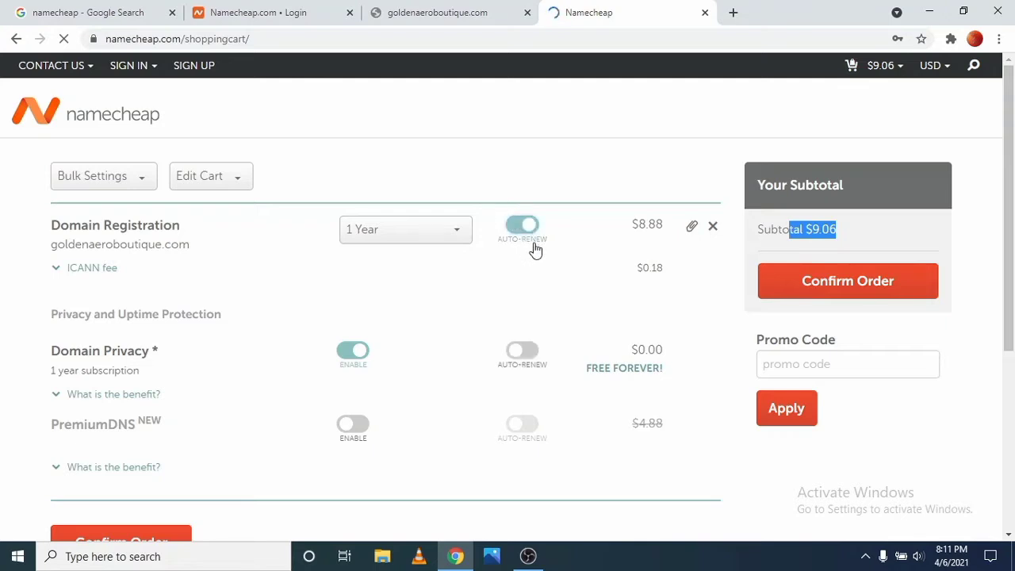
left_click(533, 227)
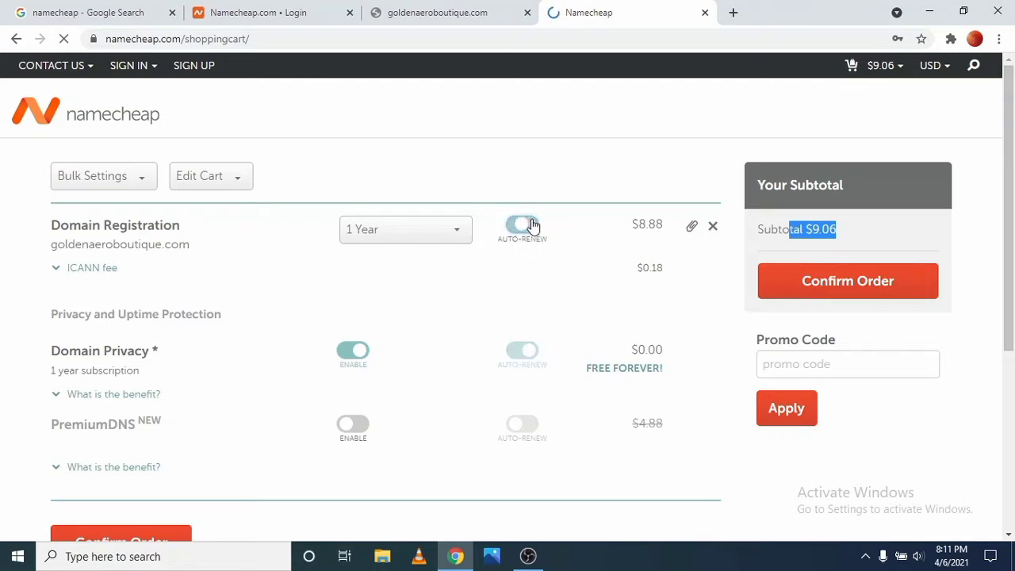
left_click(458, 229)
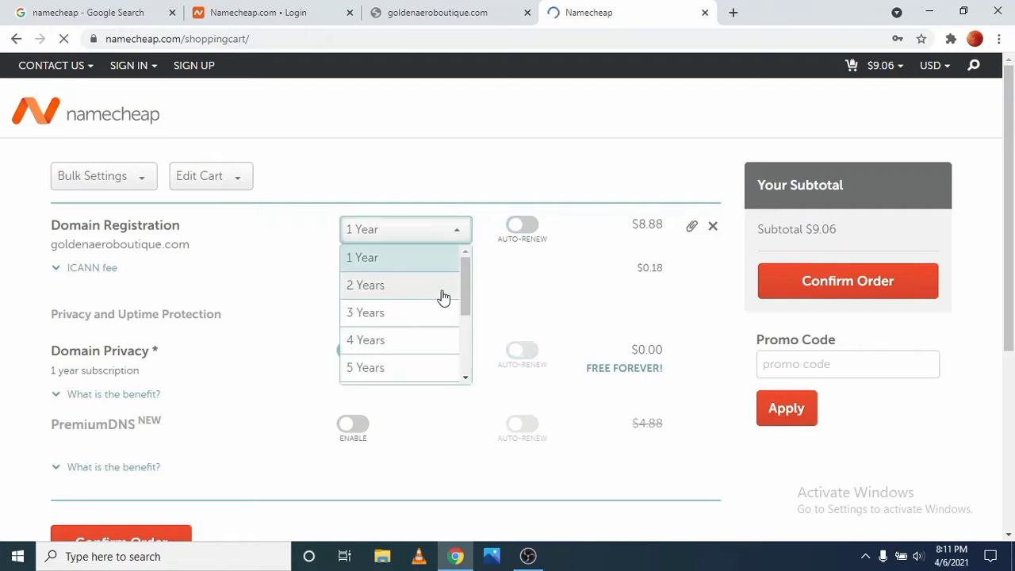
left_click_drag(465, 291, 469, 379)
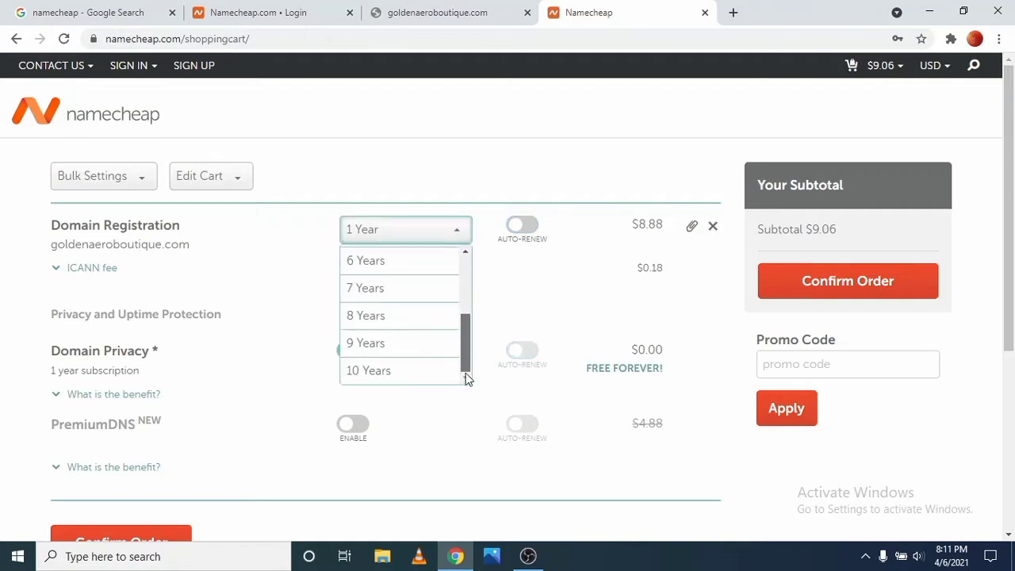
left_click(421, 369)
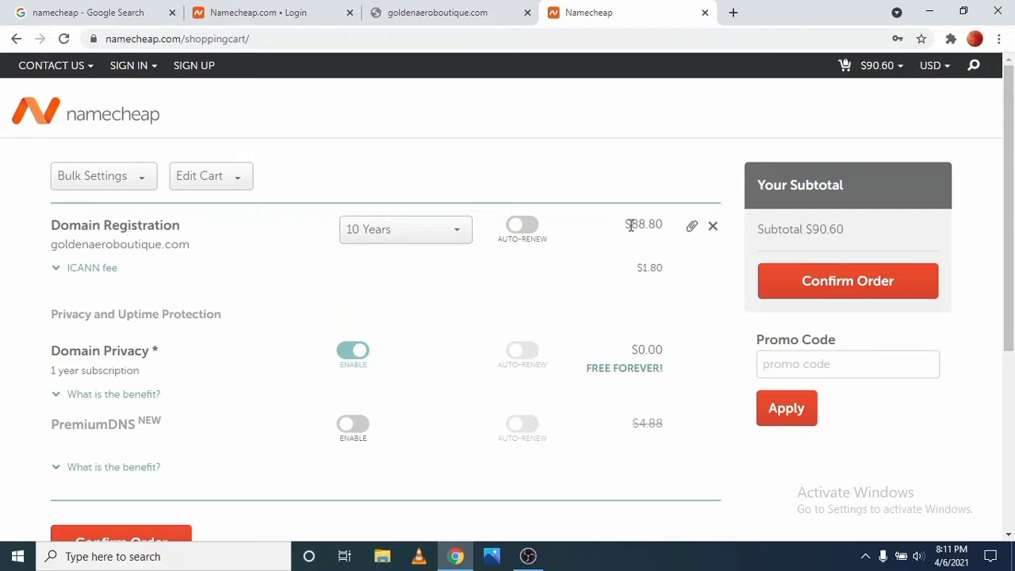
left_click_drag(630, 226, 655, 225)
left_click(585, 243)
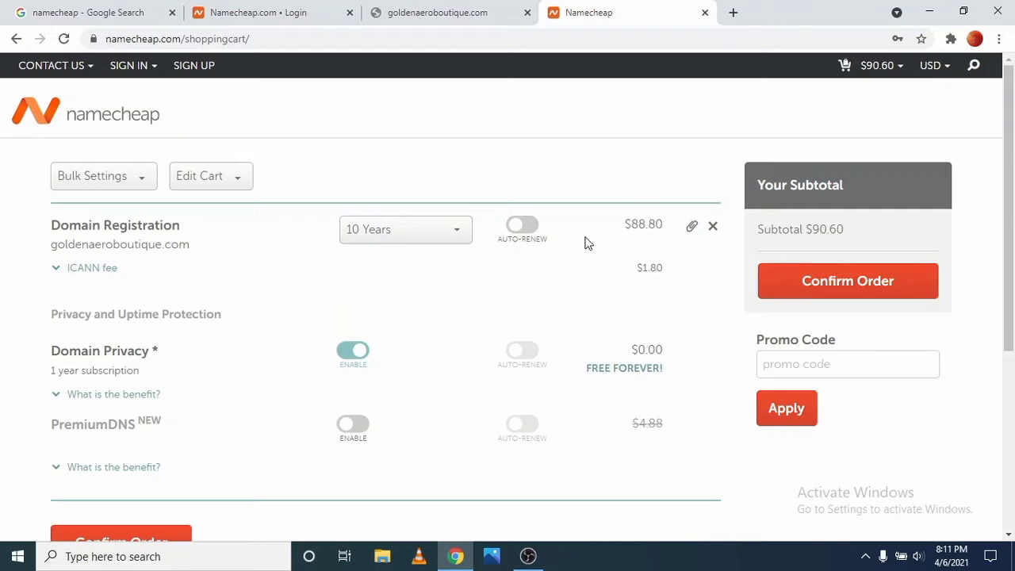
- Set the registration back to 1 Year and select the Promo Code field
left_click(458, 238)
left_click_drag(473, 340, 471, 265)
left_click(423, 255)
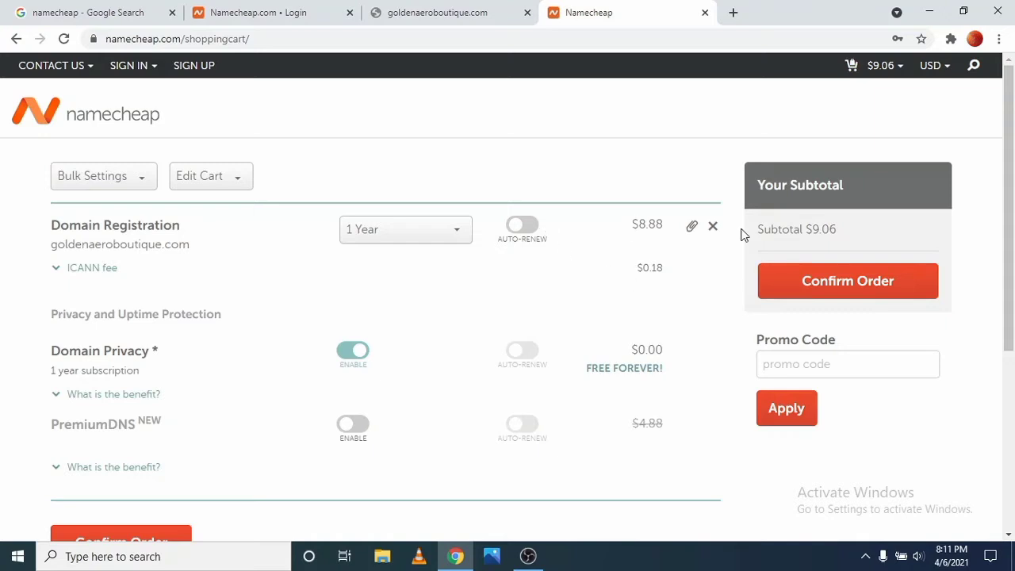
left_click_drag(1011, 194, 1009, 323)
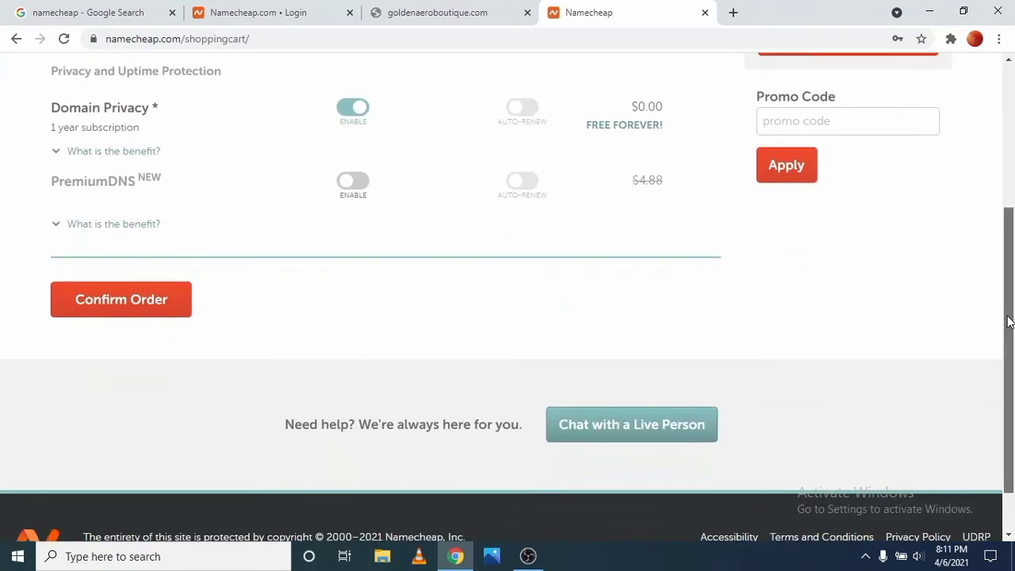
scroll(884, 261, "up", 1)
left_click(886, 227)
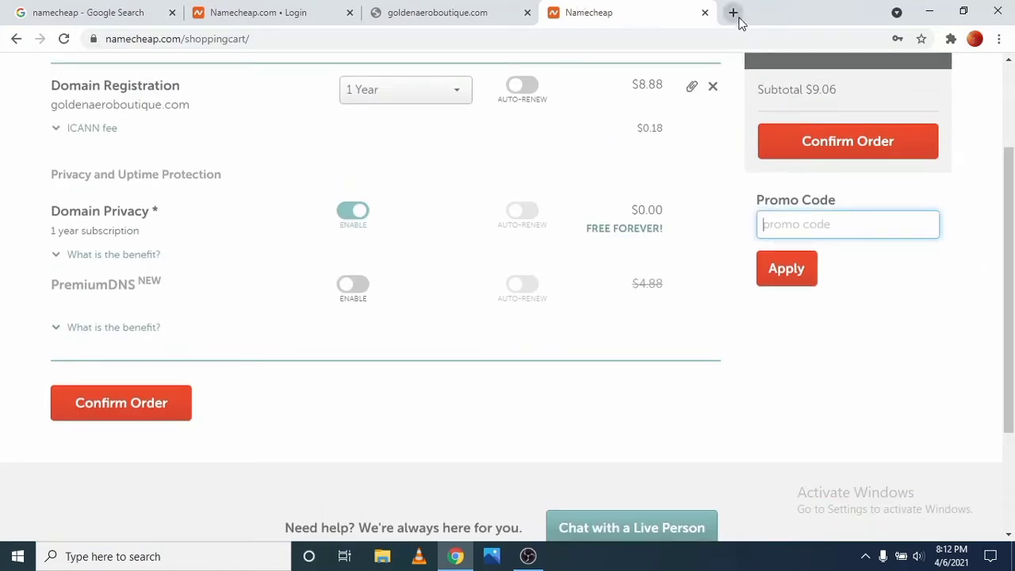
- In a new tab, search Google for 'namecheap promo codes'
left_click(735, 15)
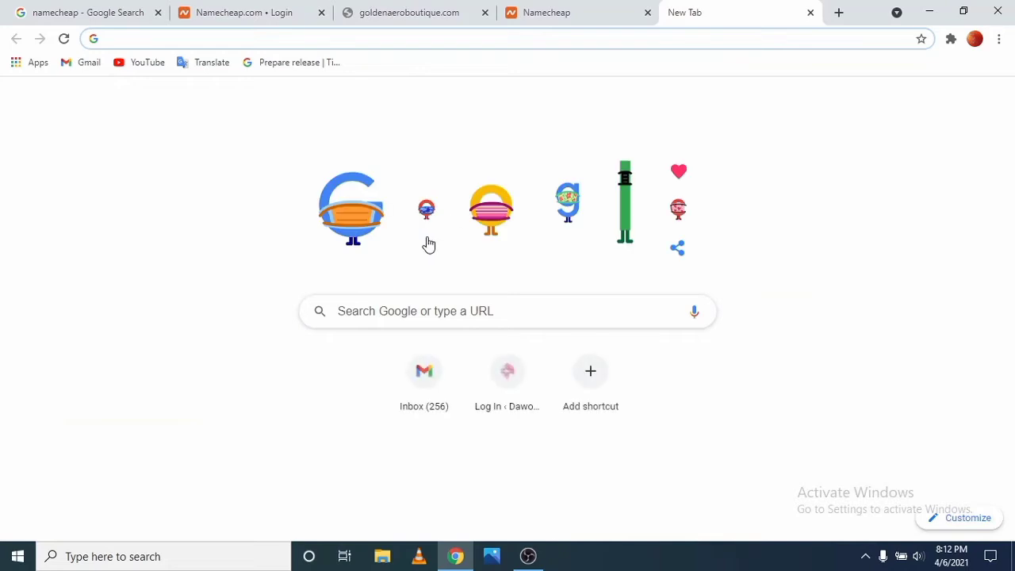
type("name")
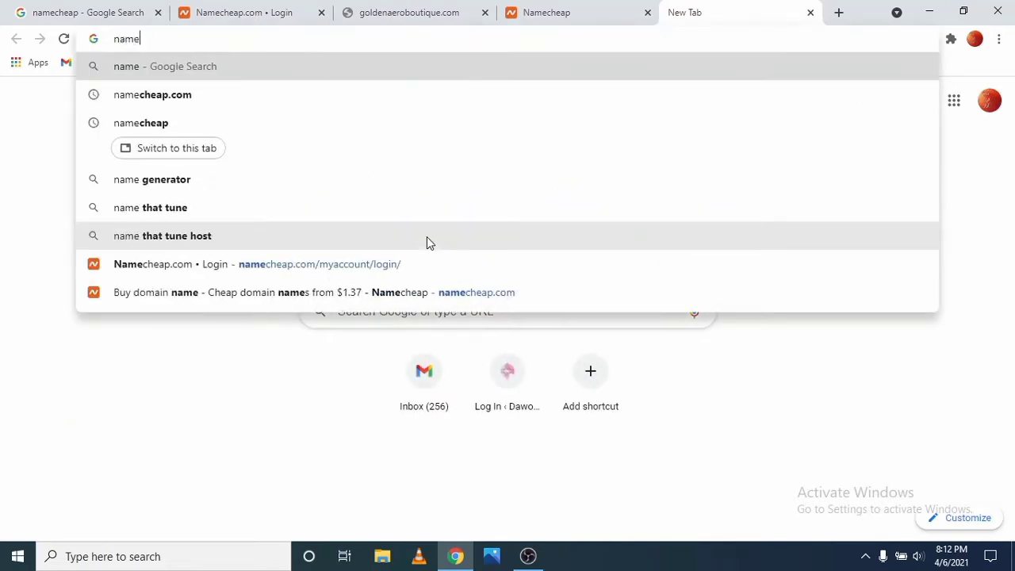
type("cheap pro")
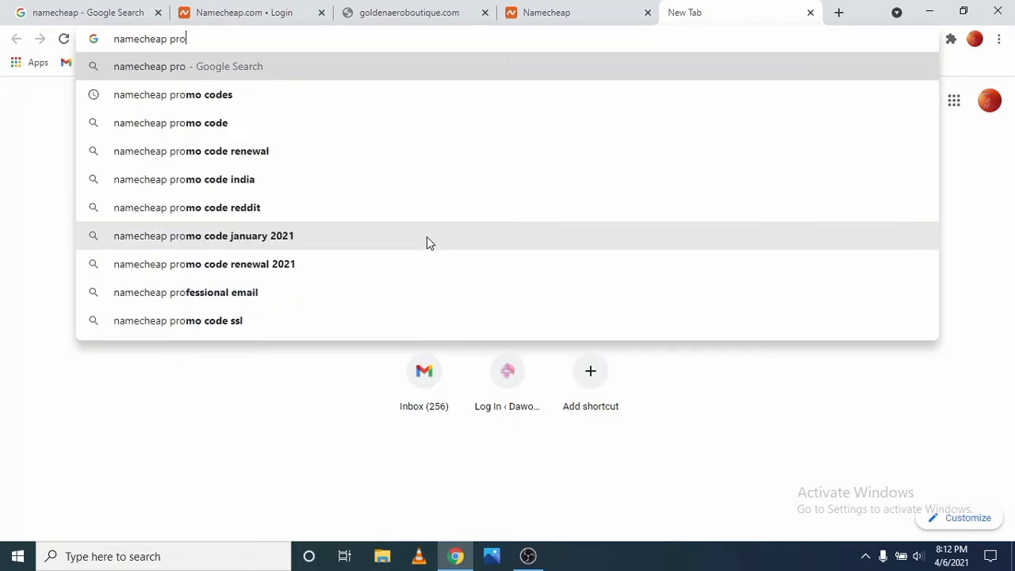
type("mo")
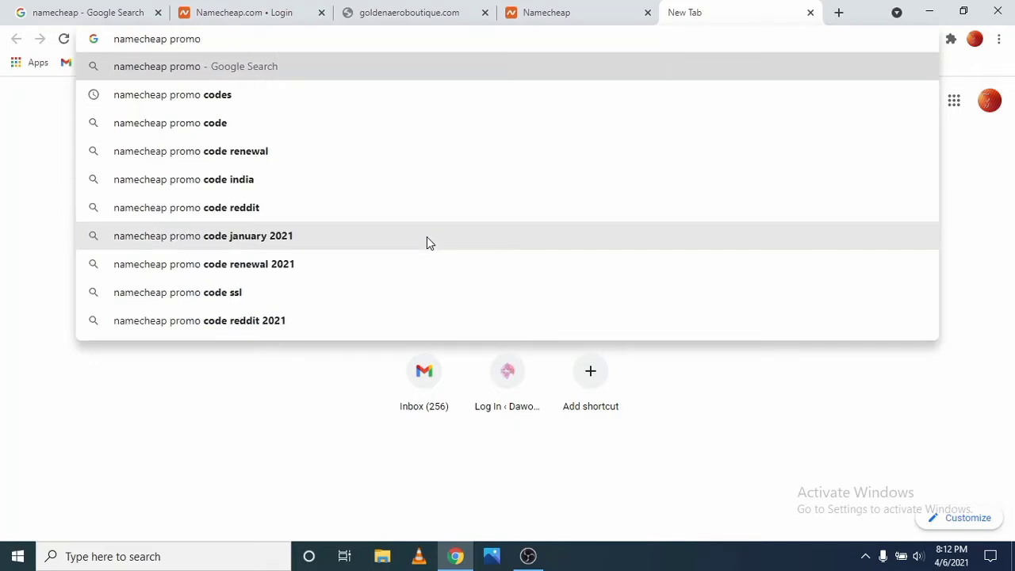
key("Down")
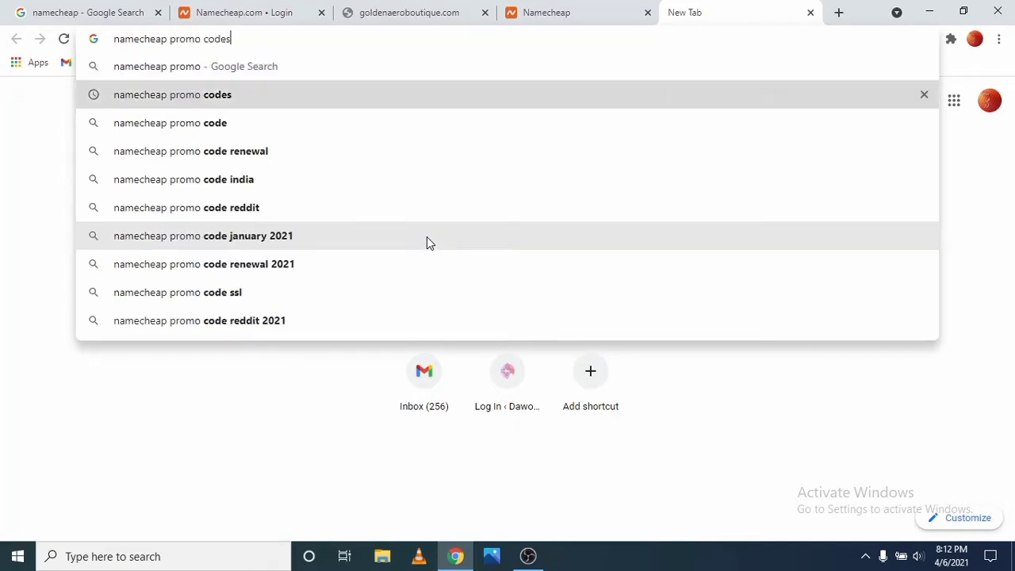
key("Return")
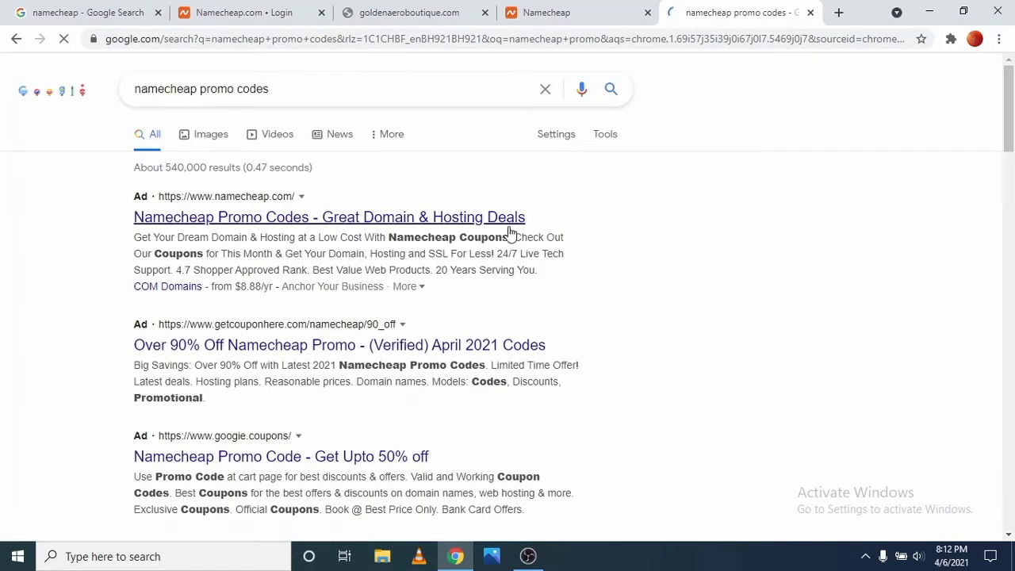
- Open the getcouponhere result and search it for 'namecheap coupons .com'
left_click(246, 353)
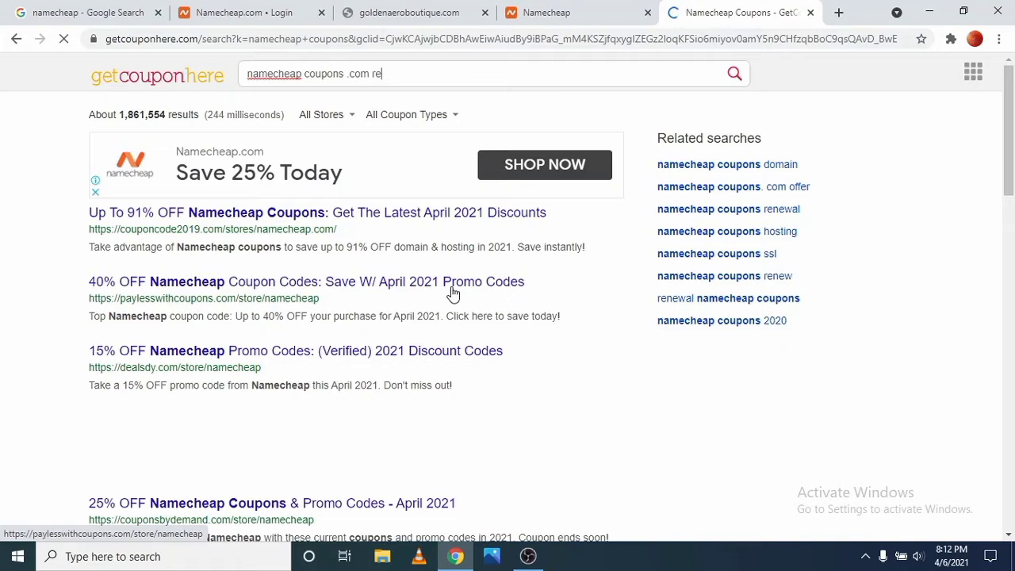
type("hs")
key("BackSpace")
key("BackSpace")
key("BackSpace")
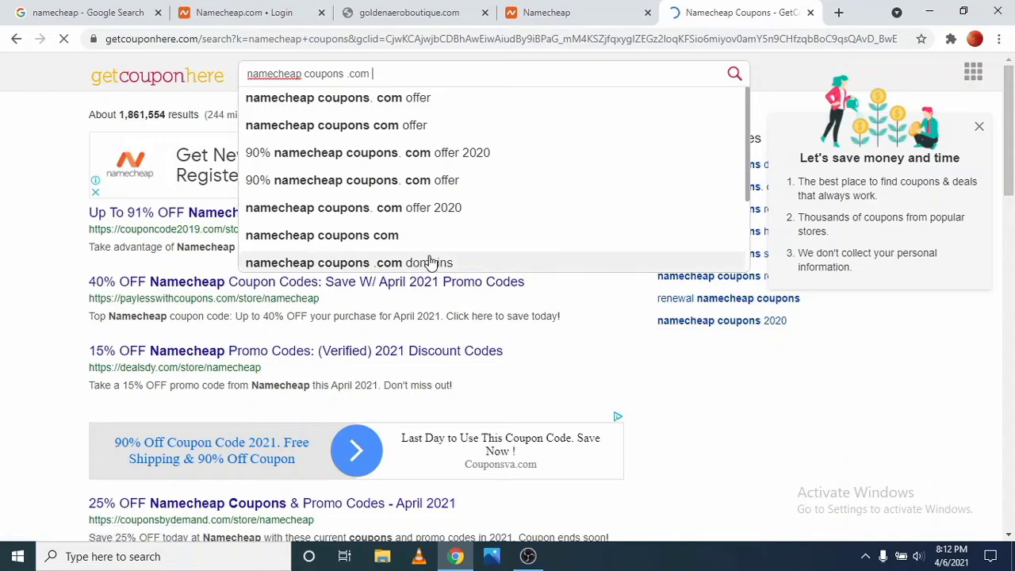
key("Return")
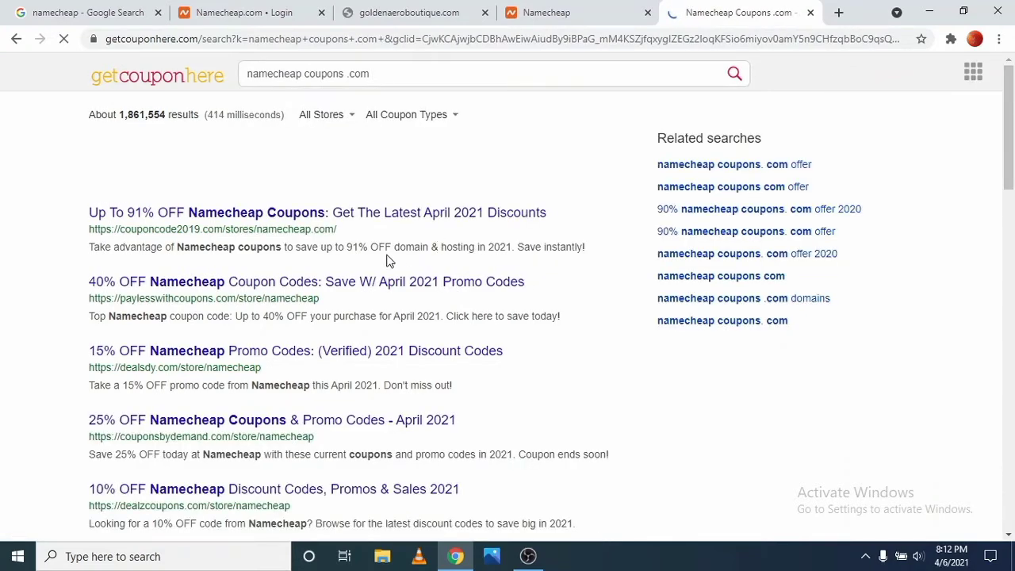
- Open the CouponCode2019 Namecheap page and reveal the 99% off code 99SPECIAL
left_click(368, 215)
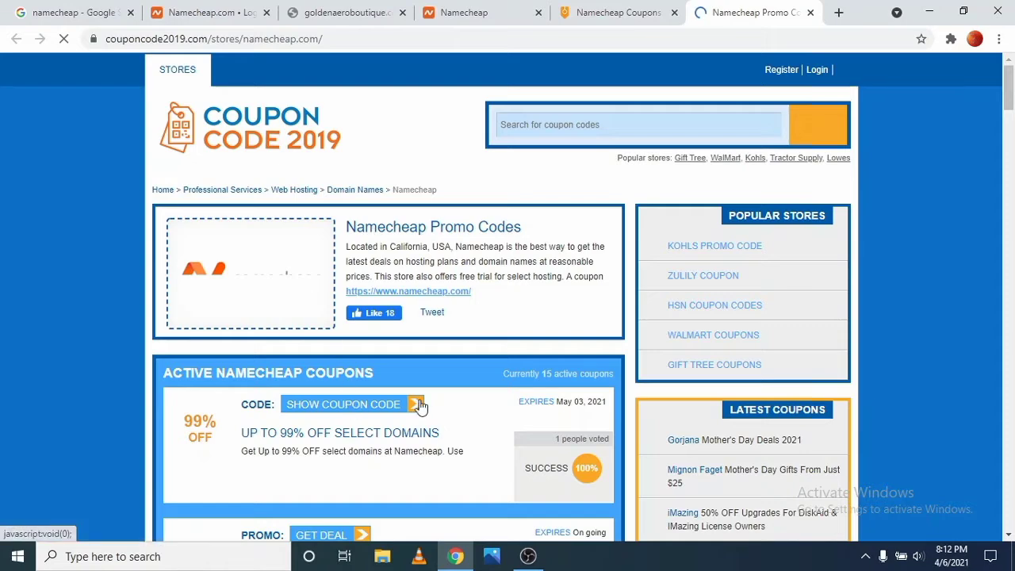
scroll(1012, 123, "down", 3)
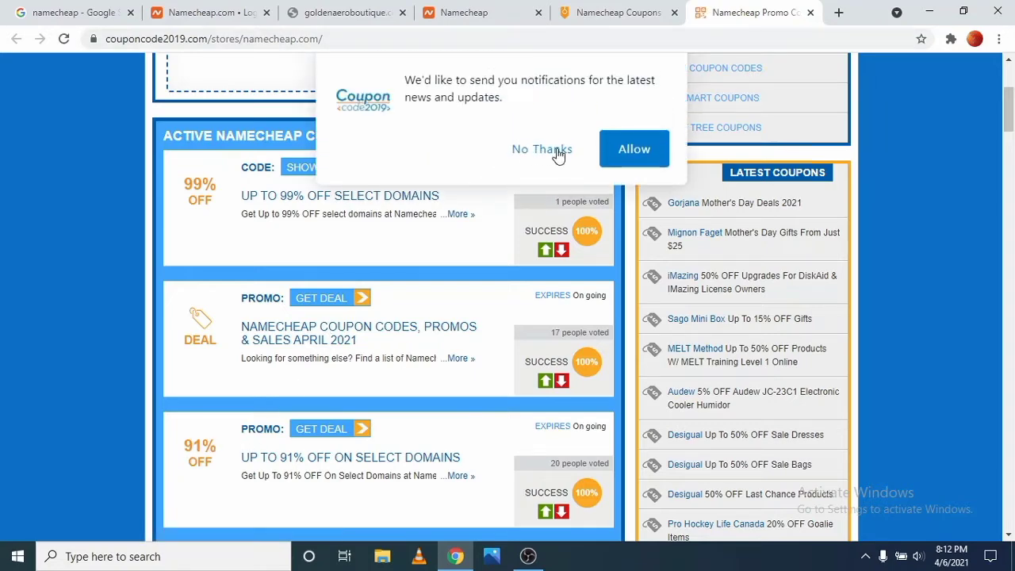
left_click(543, 150)
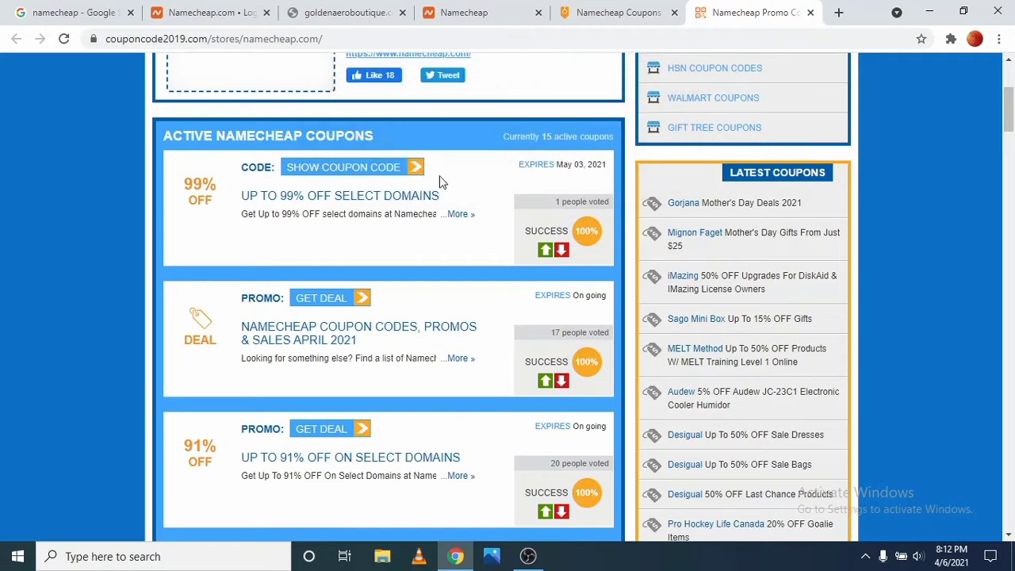
left_click(393, 177)
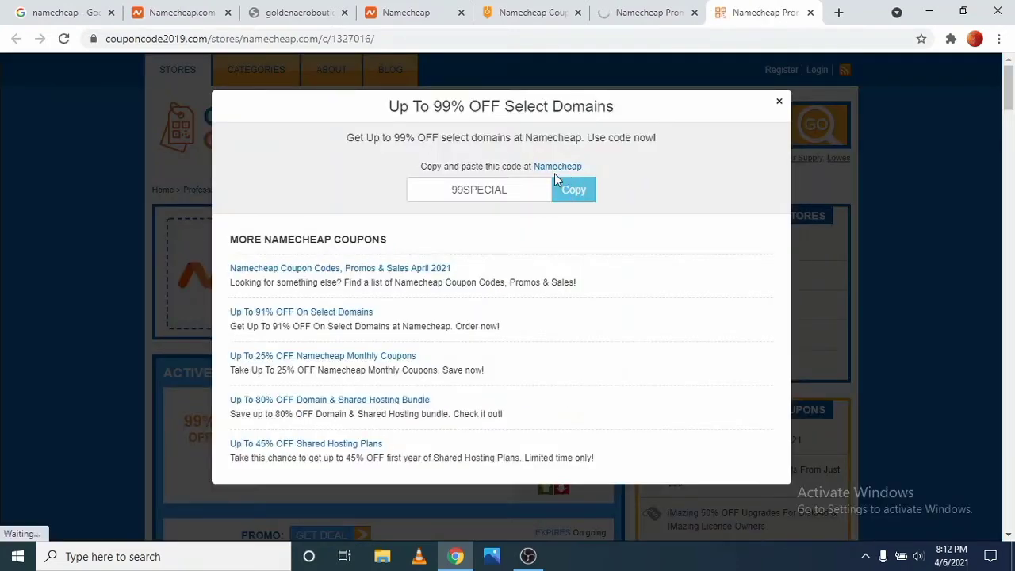
- Copy the coupon code 99SPECIAL
left_click(525, 188)
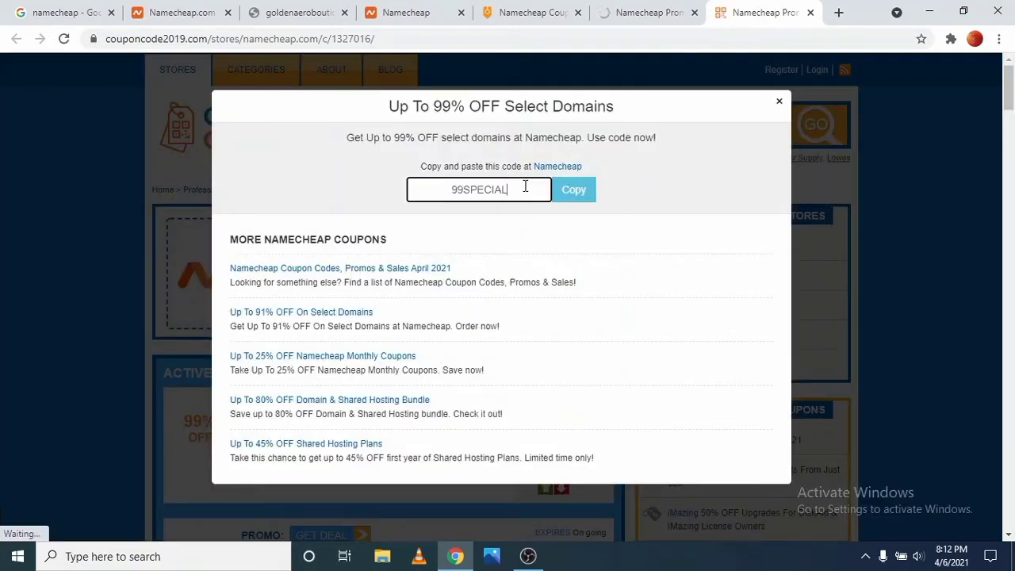
double_click(525, 188)
right_click(524, 188)
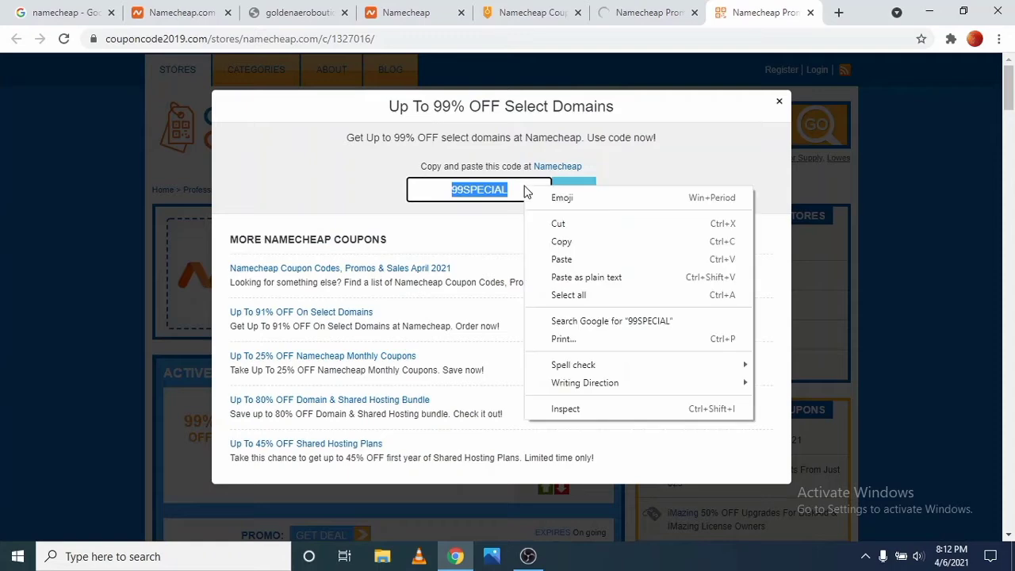
left_click(582, 242)
left_click(642, 12)
left_click(546, 8)
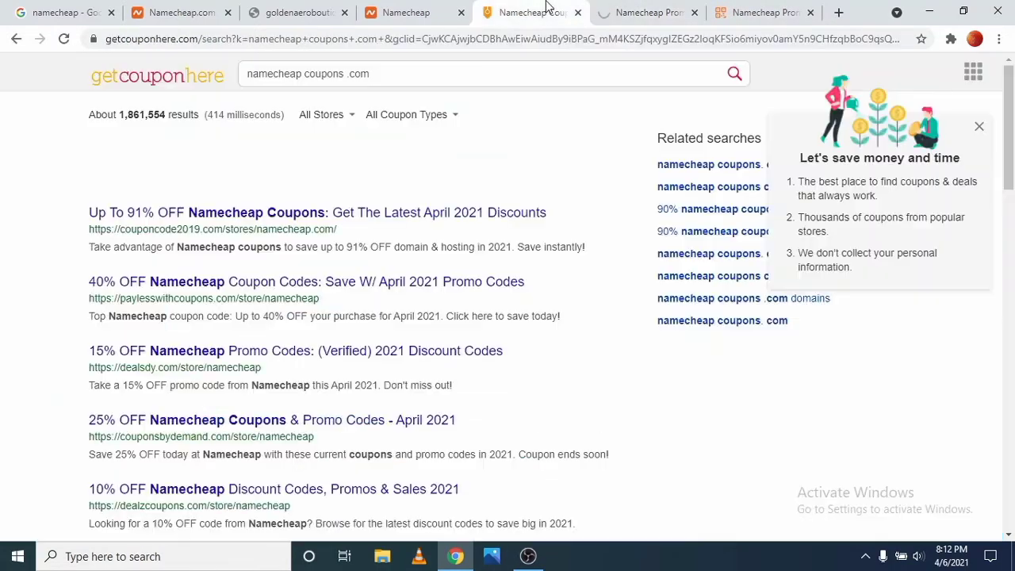
- Apply 99SPECIAL in the Namecheap cart; it fails with a login-required error and subtotal stays $9.06
left_click(435, 10)
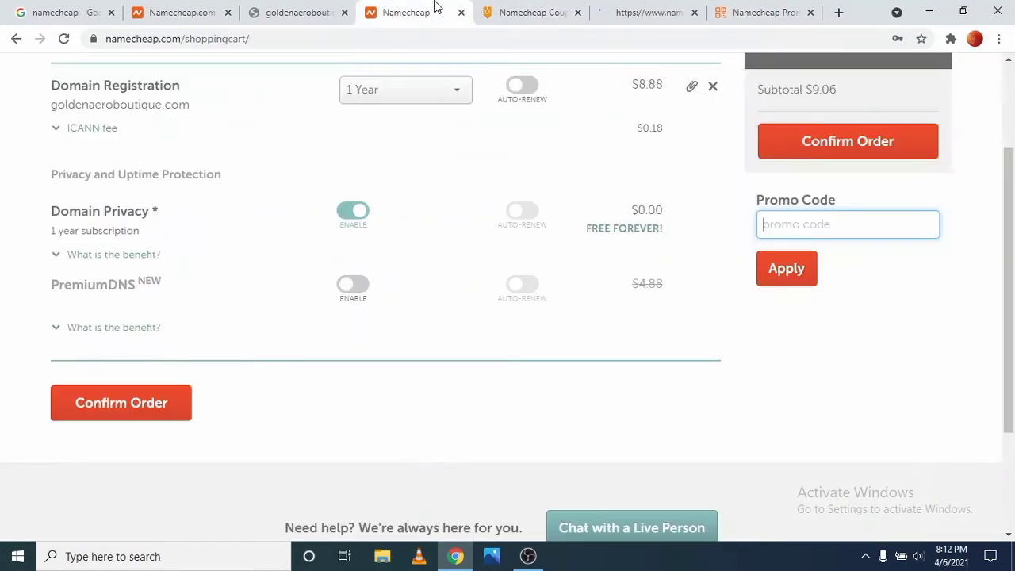
mouse_move(1011, 193)
left_mouse_down()
mouse_move(1012, 111)
mouse_move(1012, 222)
mouse_move(1013, 198)
left_mouse_up()
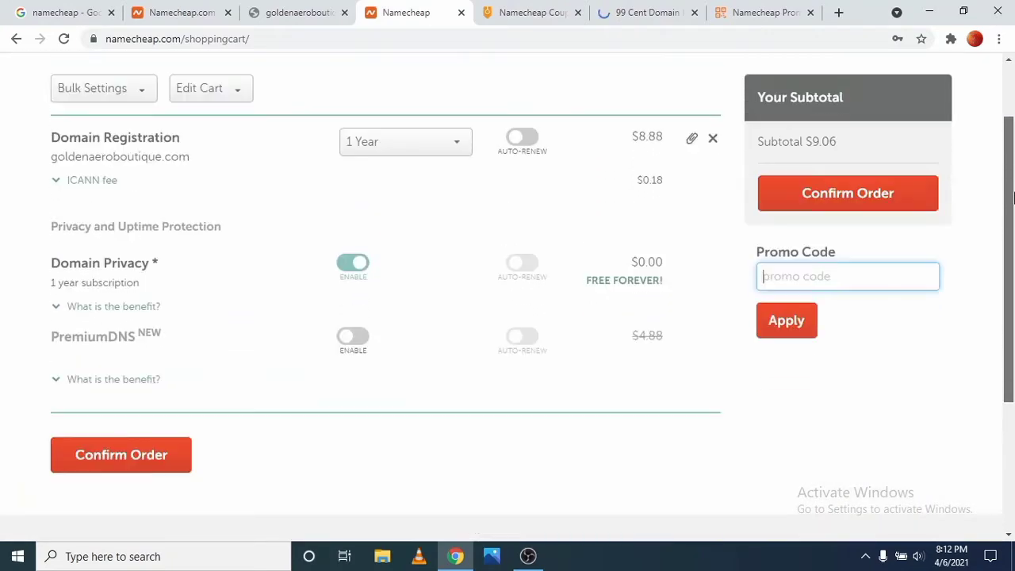
right_click(858, 267)
left_click(889, 385)
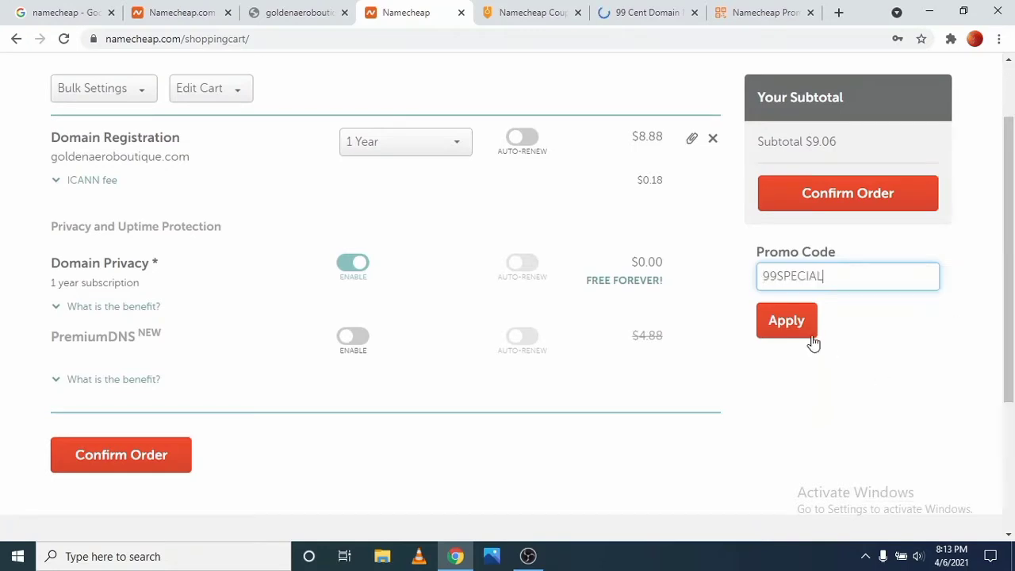
left_click(812, 339)
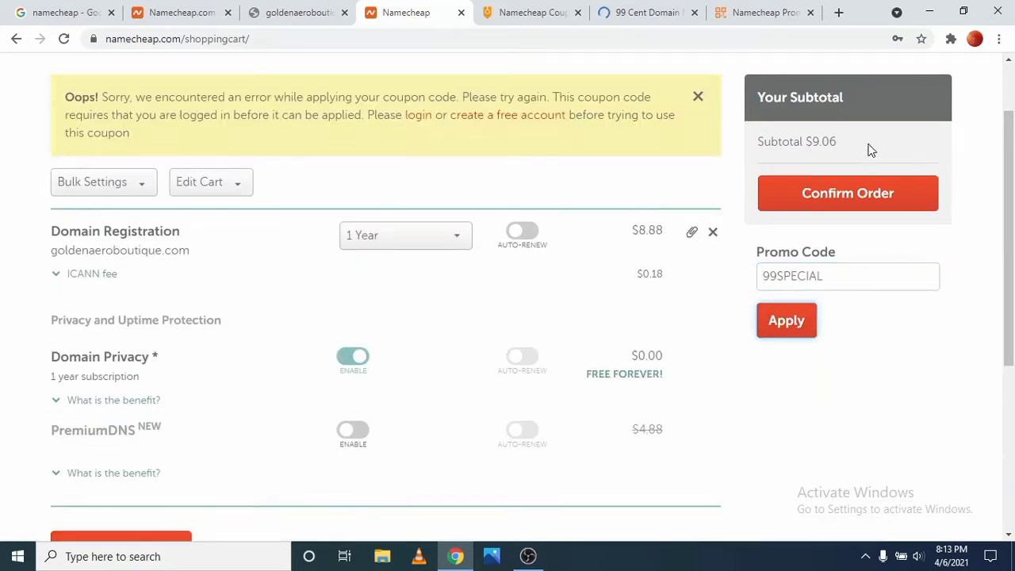
left_click_drag(837, 144, 802, 143)
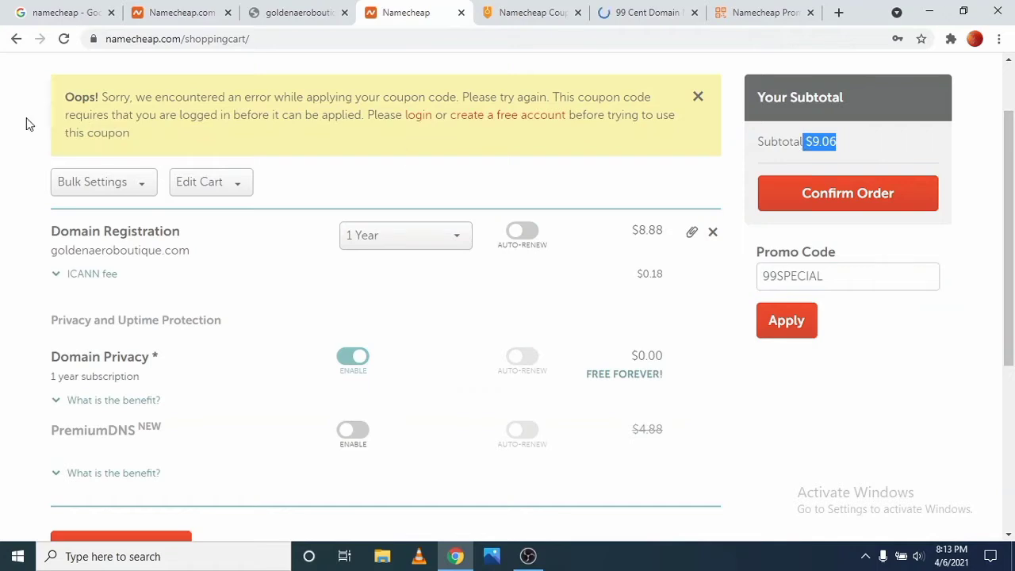
left_click_drag(70, 97, 528, 97)
left_click(755, 9)
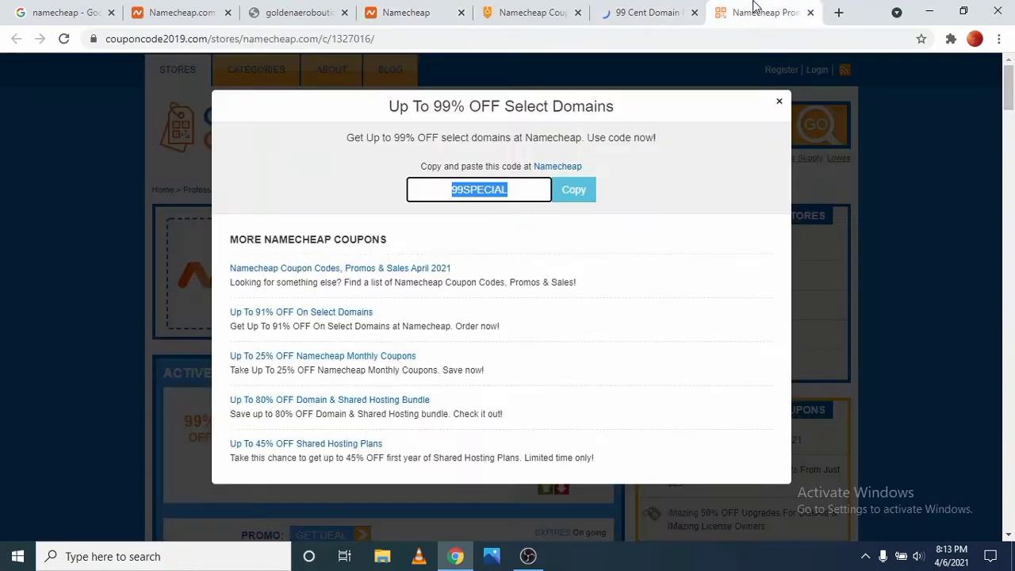
- Close the 99SPECIAL popup and scroll through remaining codes like TLD20TS1, TLD20TS3 and SITEBLOG20
left_click(779, 102)
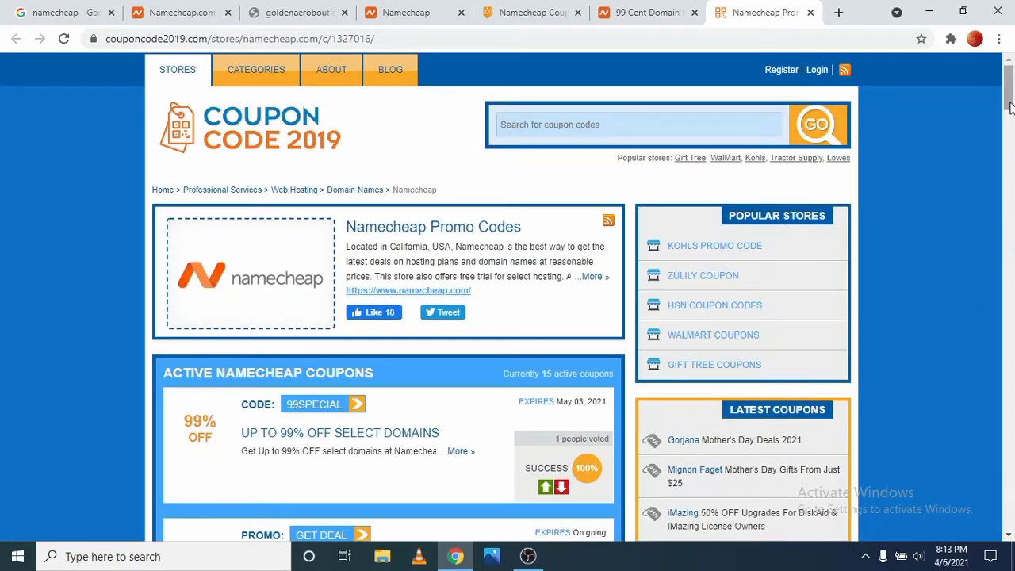
left_click_drag(1009, 103, 1010, 158)
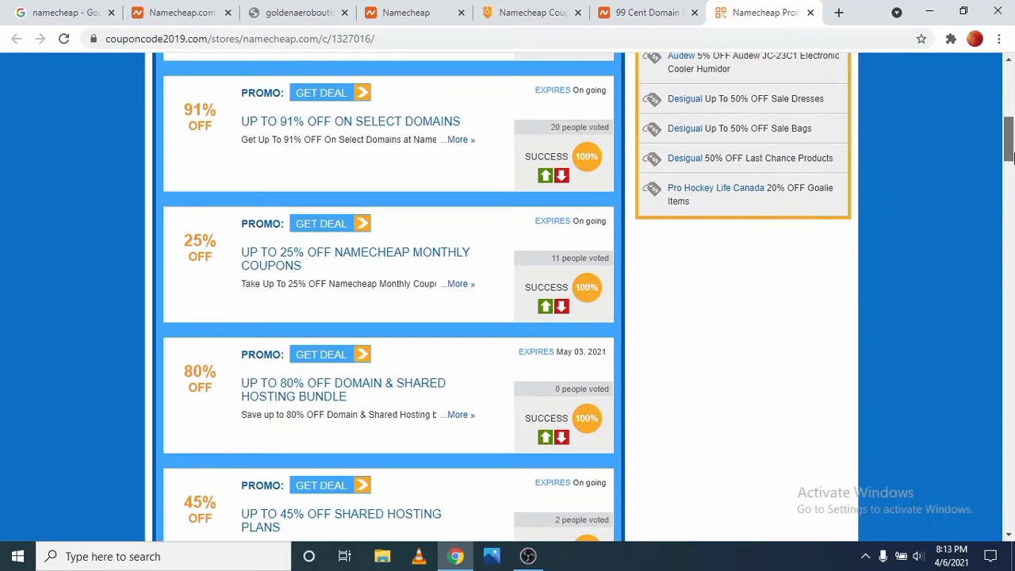
left_click_drag(1009, 159, 1010, 349)
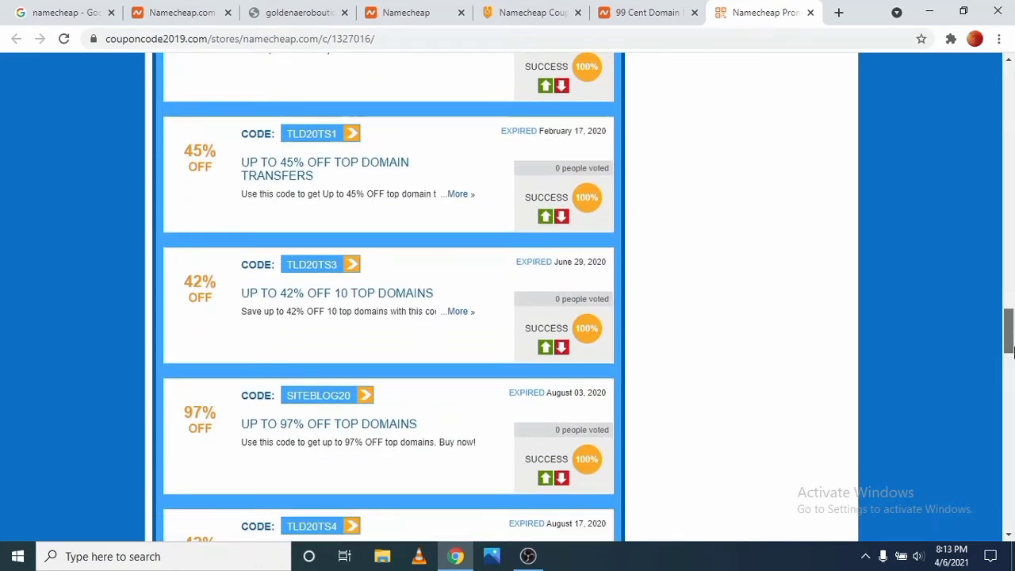
left_click_drag(1010, 349, 1009, 434)
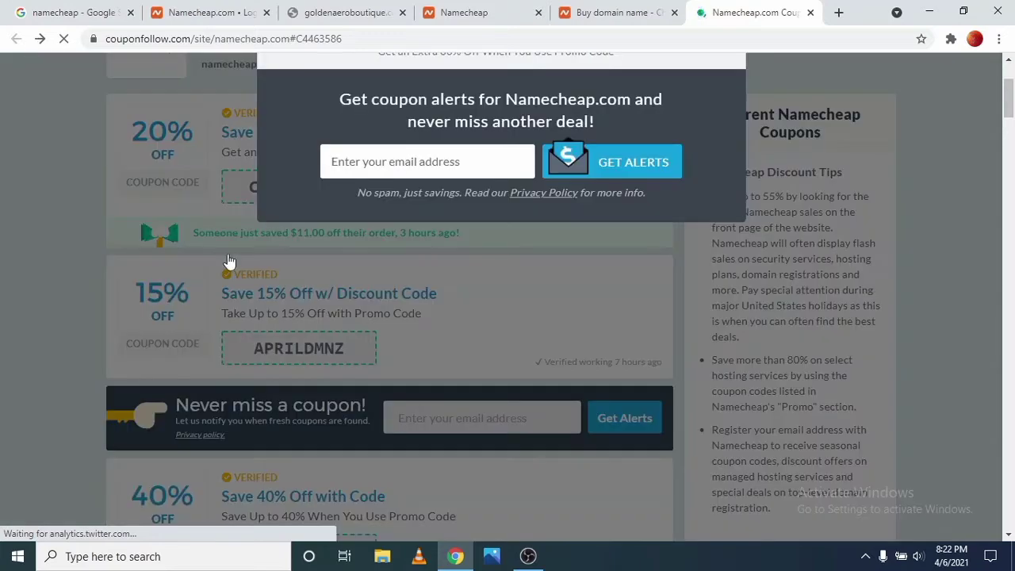
- Dismiss CouponFollow's alerts popup and copy the 20% off code COUPONFCNC
left_click(810, 119)
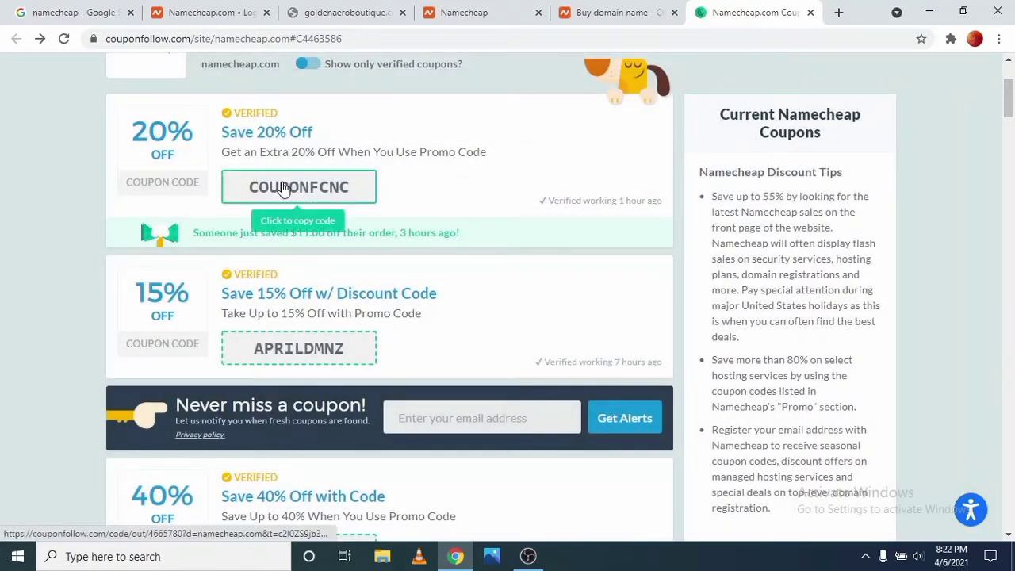
right_click(283, 189)
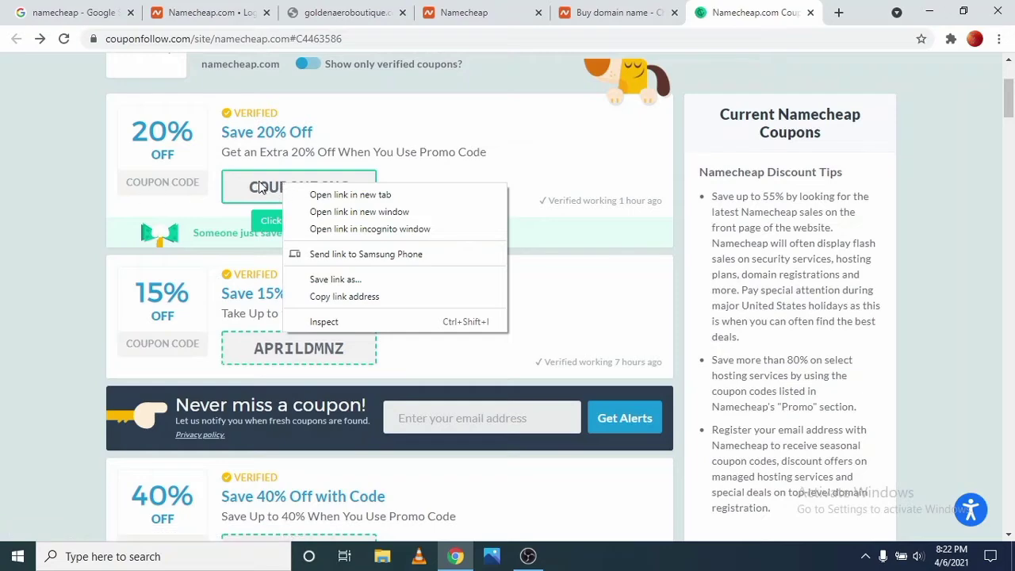
left_click(268, 229)
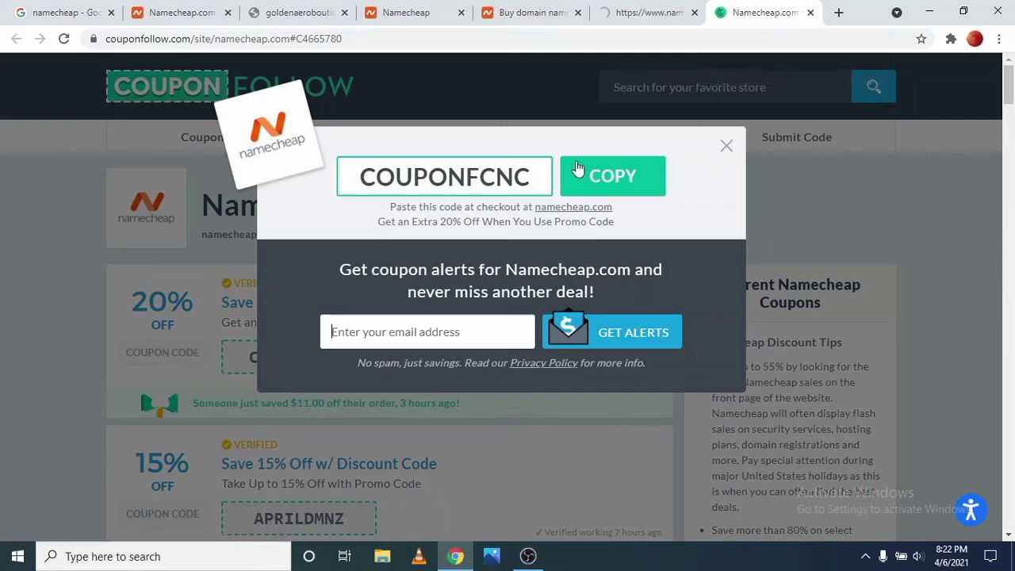
- Replace WELCOME30 with COUPONFCNC in the Namecheap cart's promo code field and apply it
left_click(453, 9)
left_click(525, 11)
left_click(423, 9)
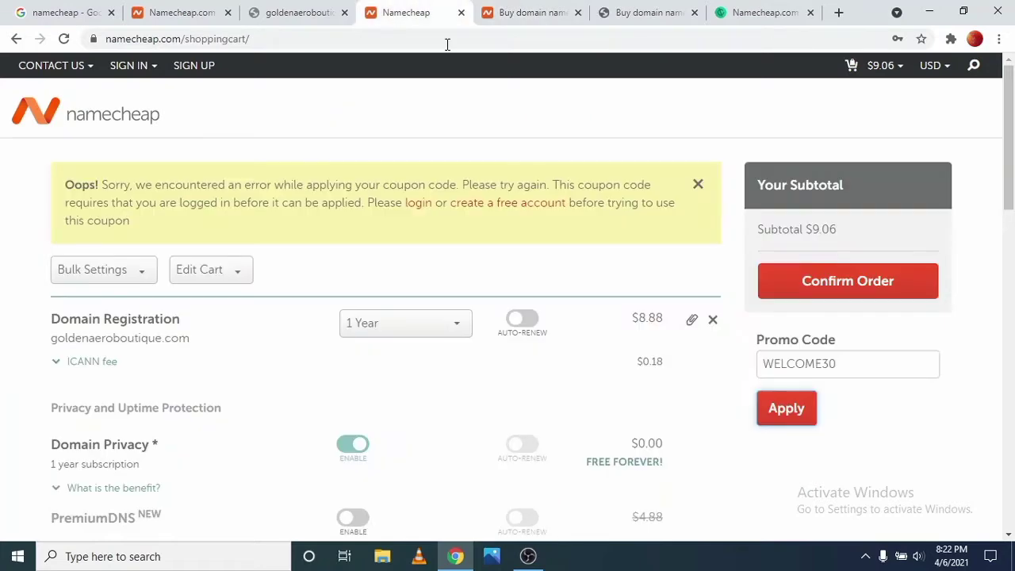
left_click(857, 365)
double_click(857, 364)
right_click(857, 364)
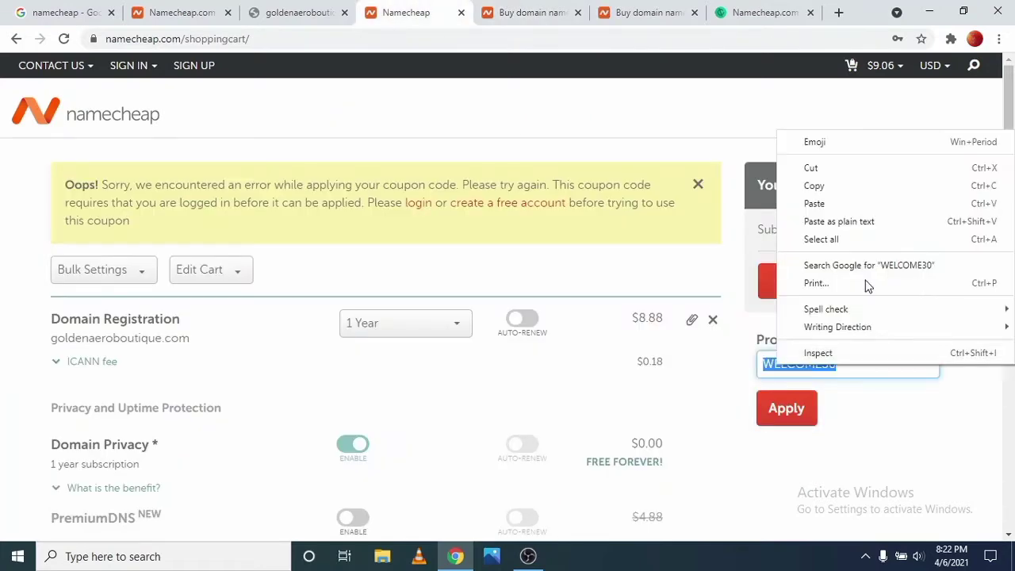
left_click(868, 201)
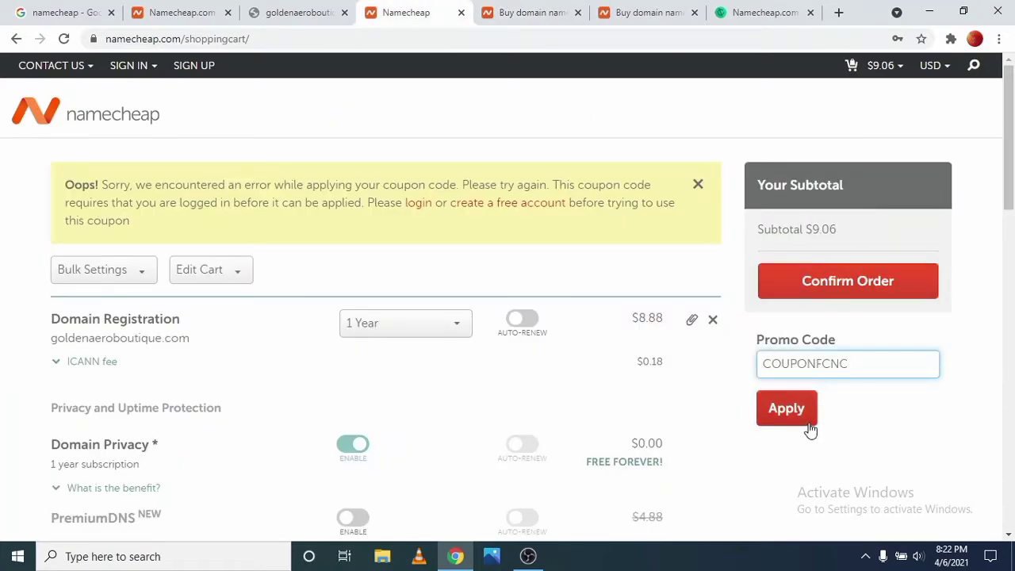
left_click(802, 408)
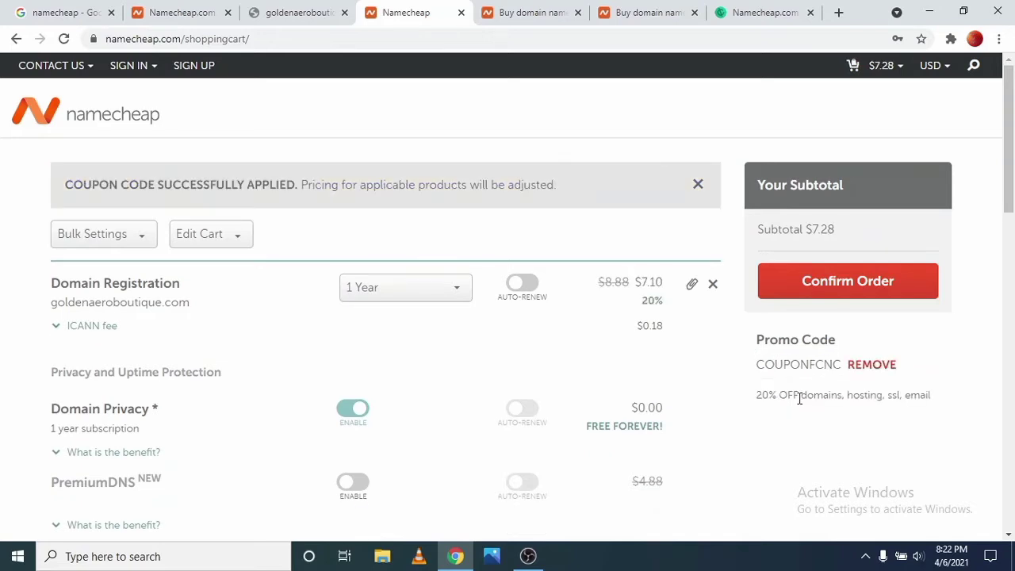
- Close the Cently popup and review the cart: goldenaeroboutique.com at $7.10, subtotal $7.28
left_click(738, 12)
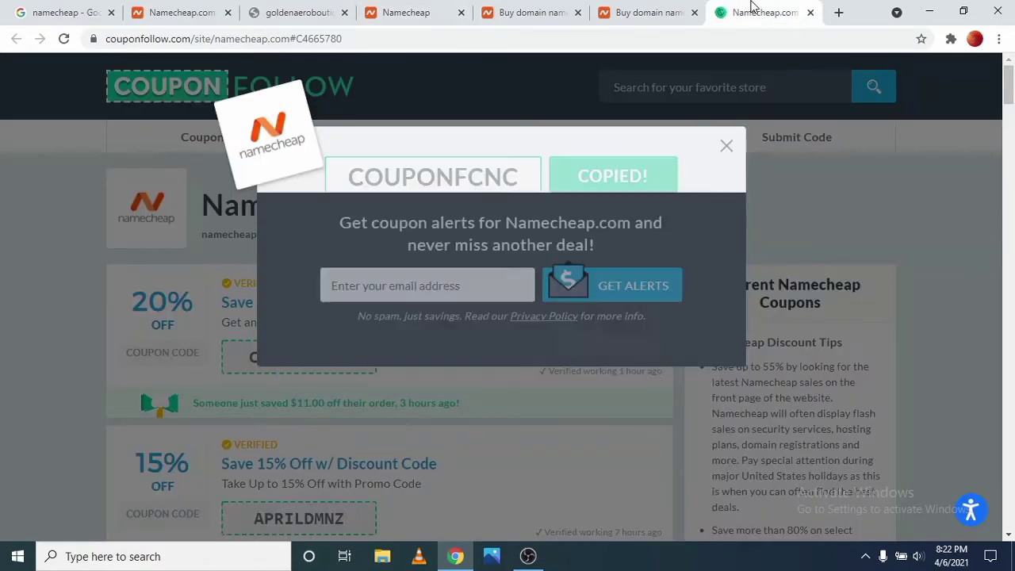
left_click(728, 146)
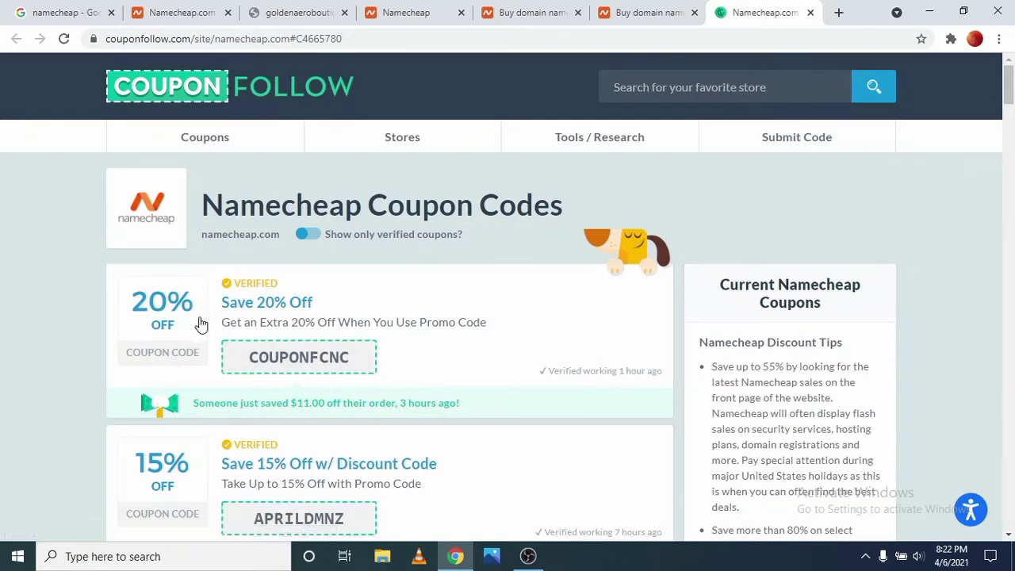
left_click(617, 8)
left_click(575, 6)
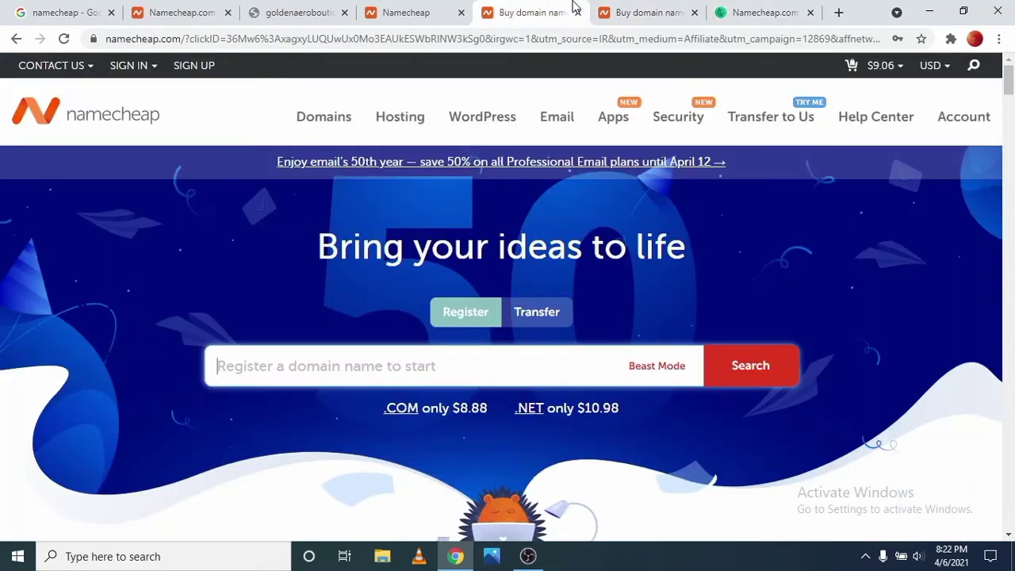
left_click(470, 6)
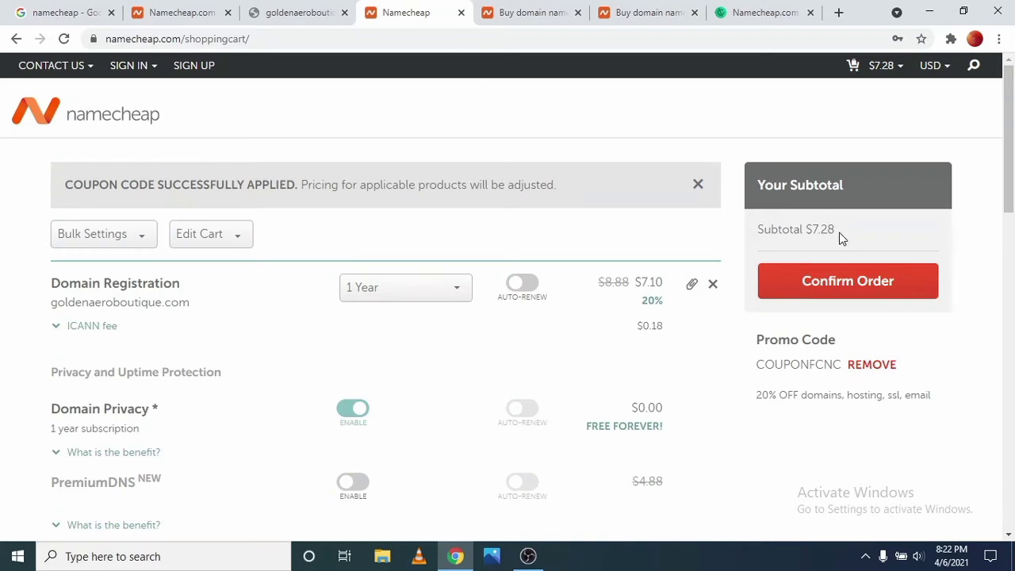
left_click_drag(839, 234, 755, 239)
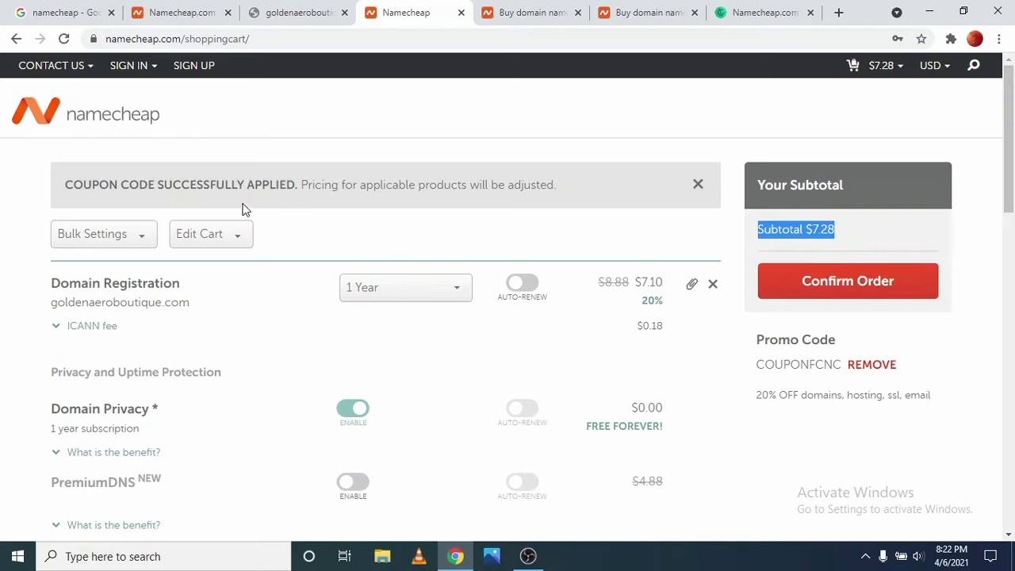
left_click_drag(304, 184, 595, 184)
scroll(1012, 141, "down", 2)
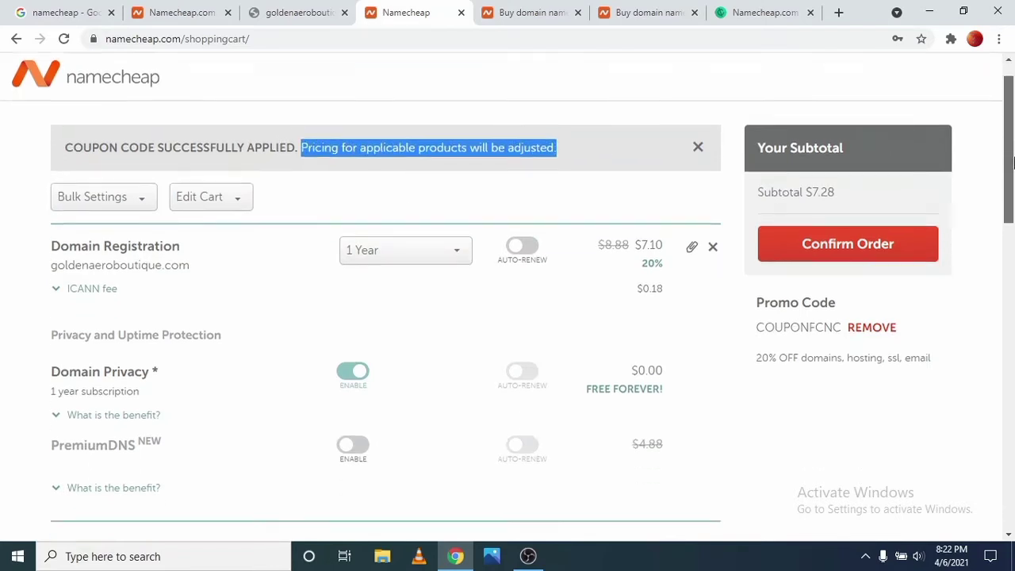
left_click(859, 211)
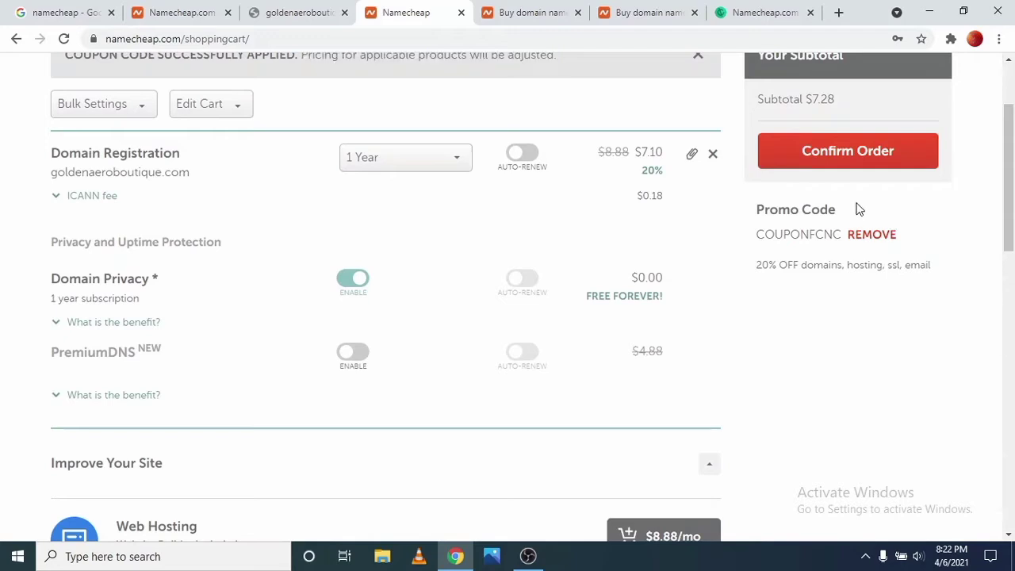
scroll(1012, 232, "down", 2)
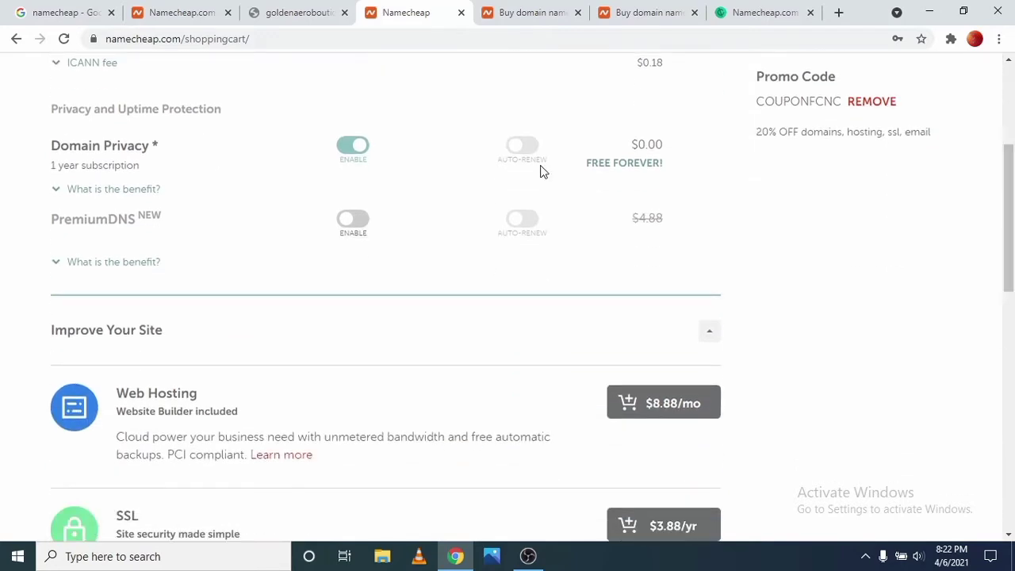
left_click(348, 226)
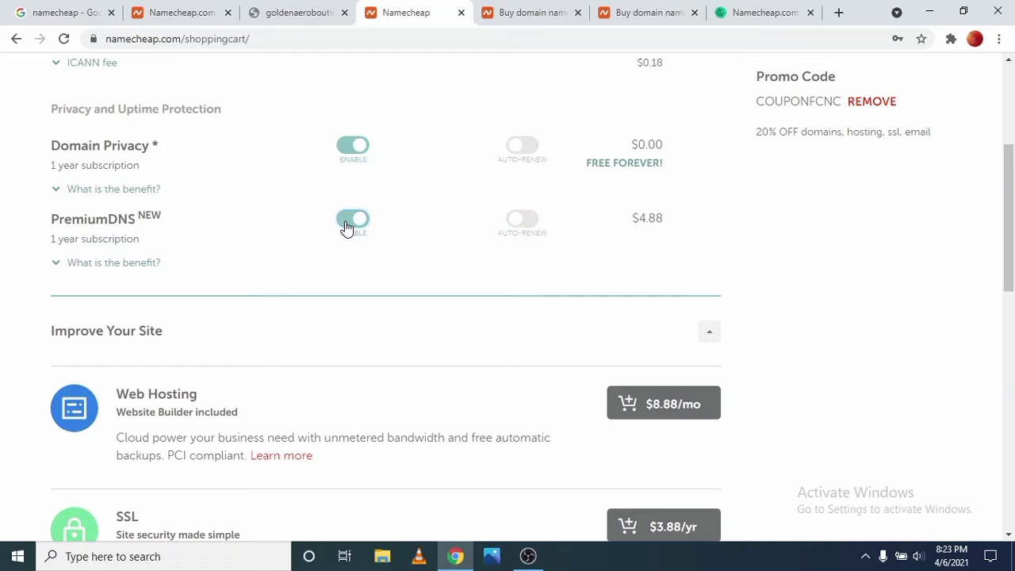
scroll(1013, 171, "up", 4)
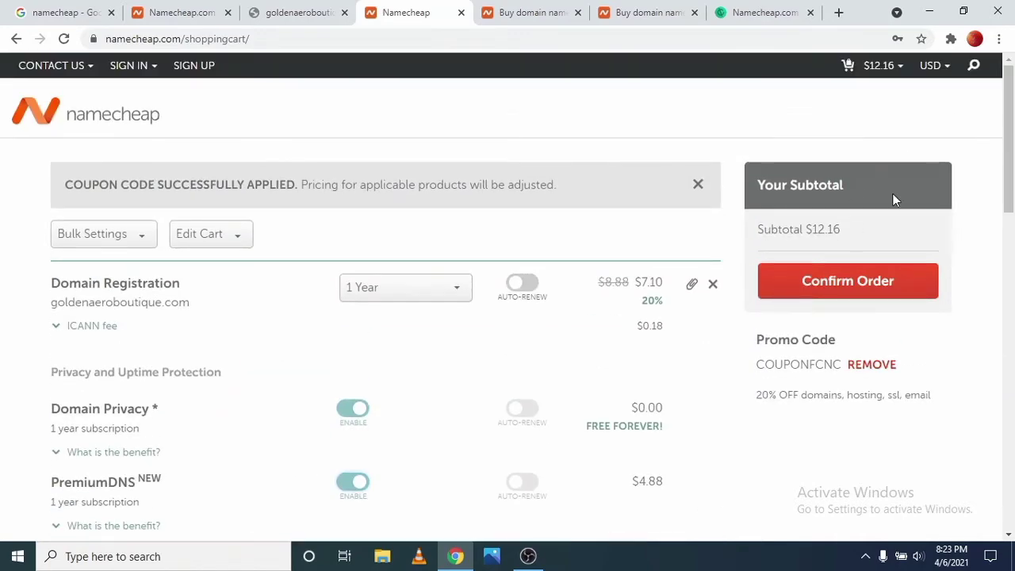
scroll(983, 238, "down", 4)
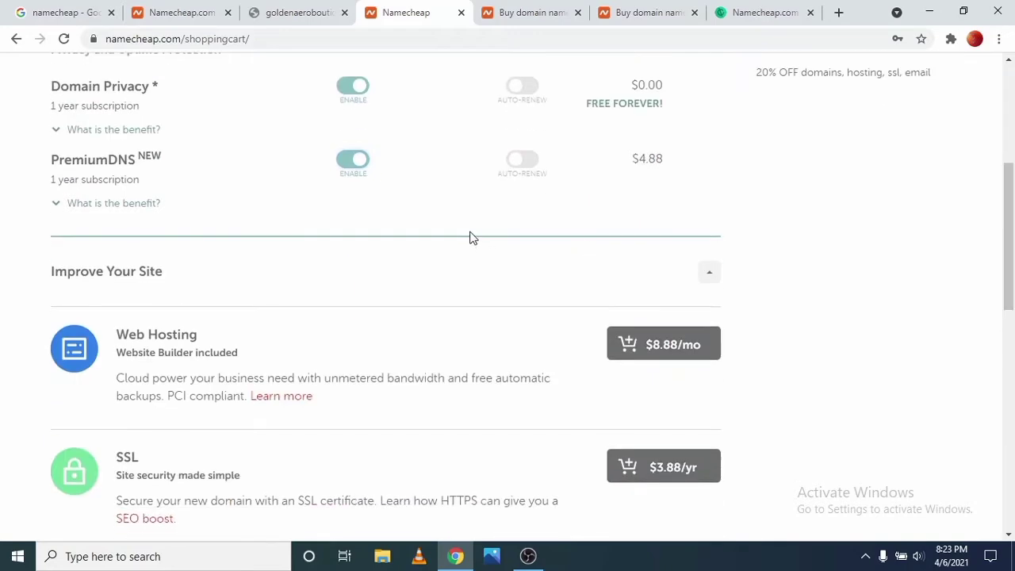
left_click(357, 162)
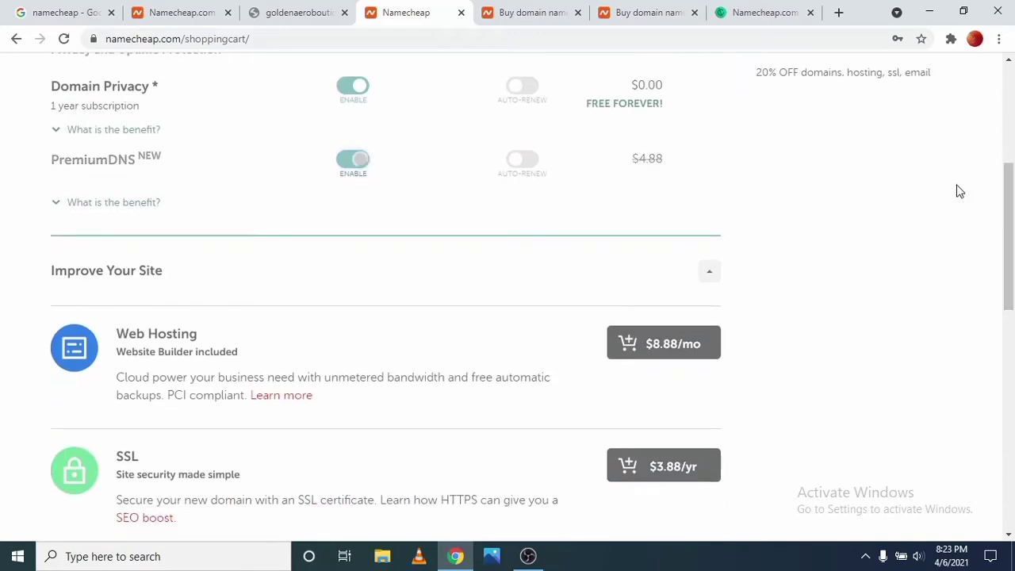
scroll(1012, 125, "up", 4)
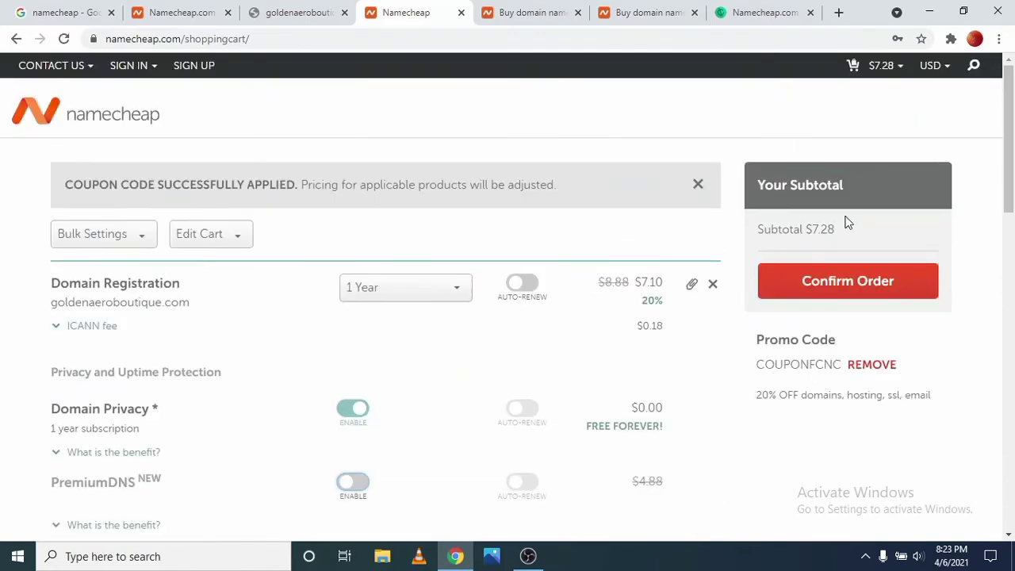
left_click_drag(840, 235, 781, 232)
left_click(827, 229)
left_click_drag(1006, 155, 1002, 432)
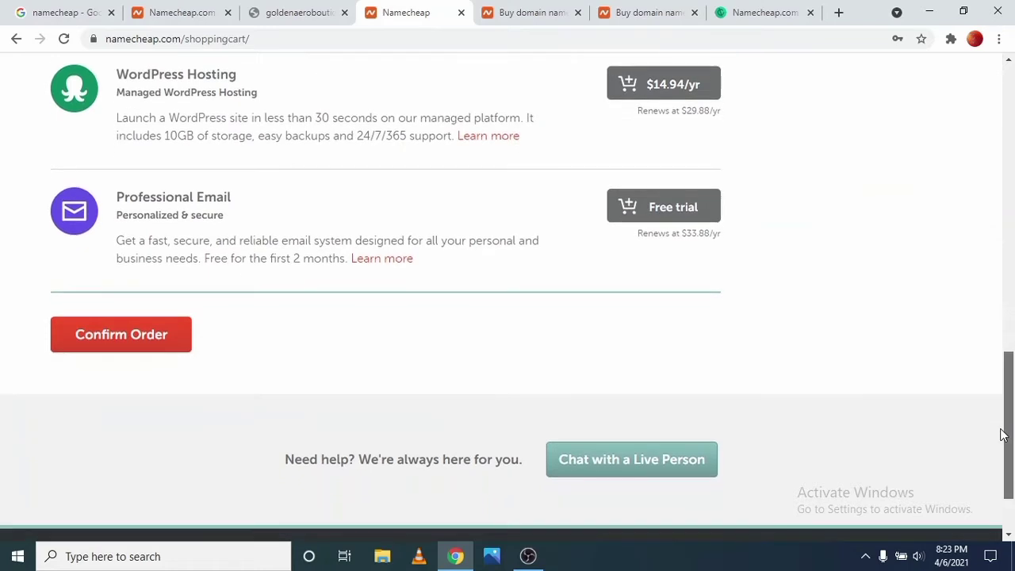
- Confirm the goldenaeroboutique.com order from the cart to reach the Login/Signup page
left_click(129, 330)
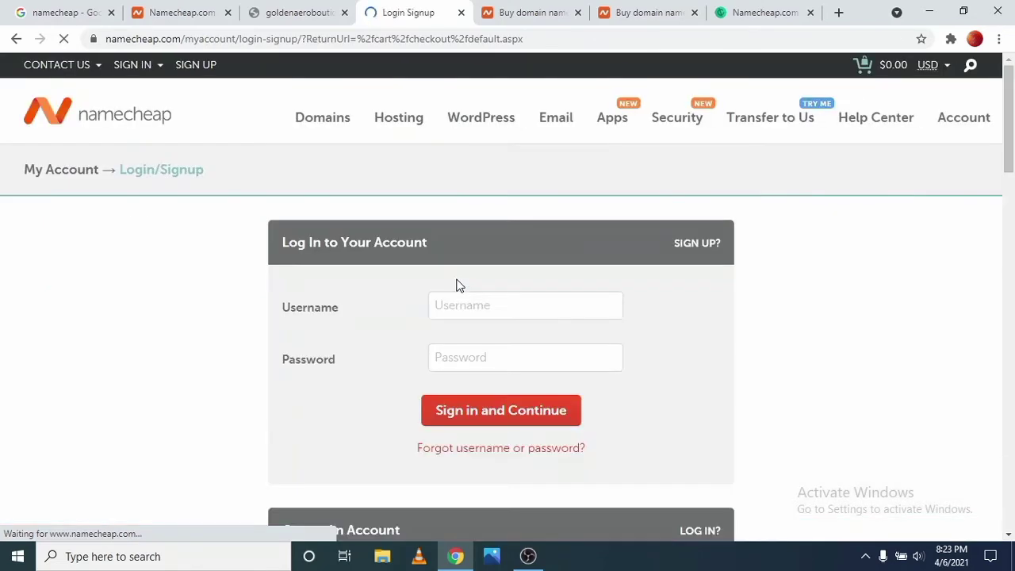
scroll(1014, 186, "down", 5)
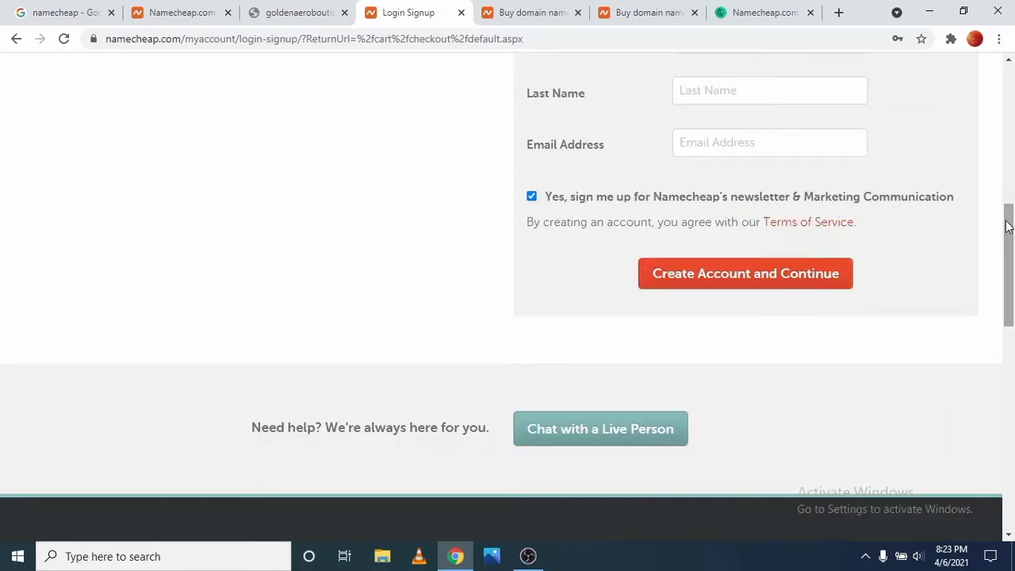
left_click_drag(1013, 229, 1013, 105)
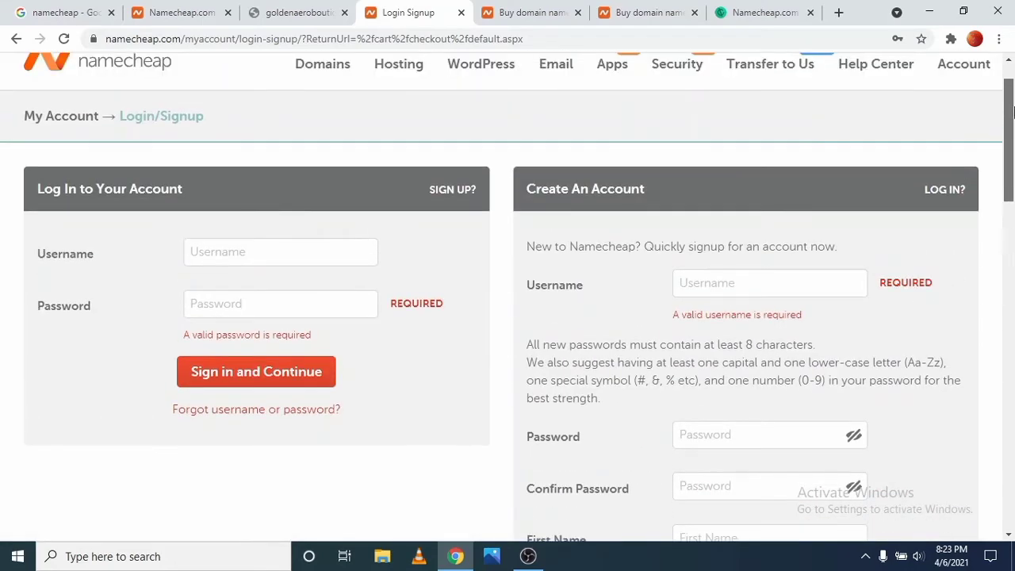
- Fill username 'yourusername', a visible placeholder password and the confirm-password field
left_click(725, 284)
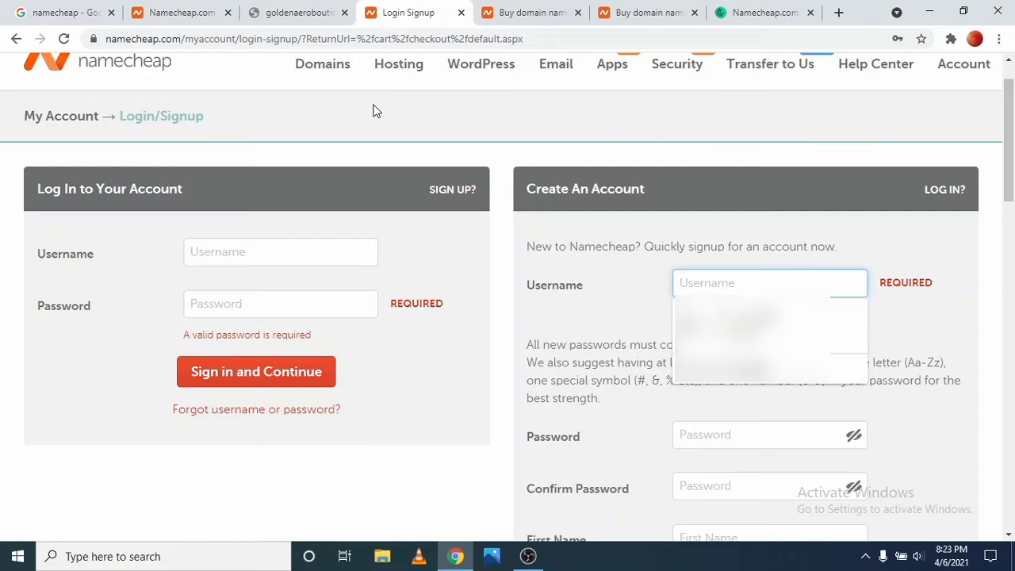
type("y")
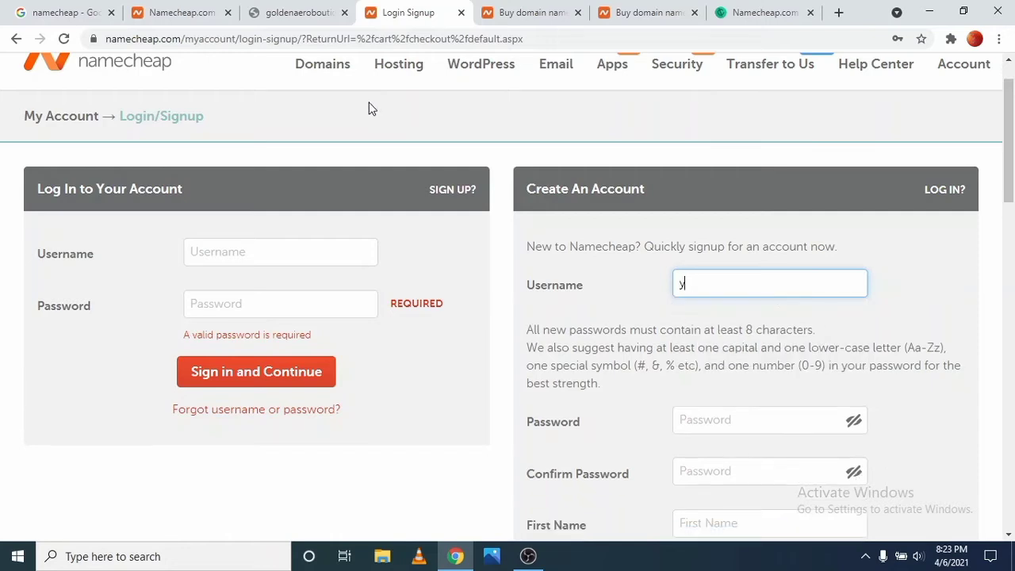
type("ourusername")
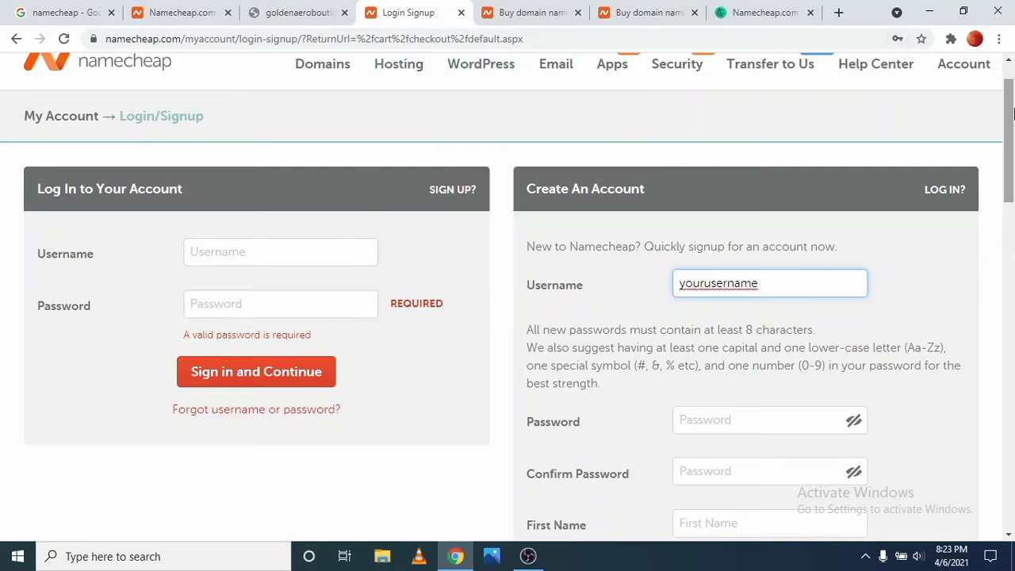
scroll(1012, 115, "down", 3)
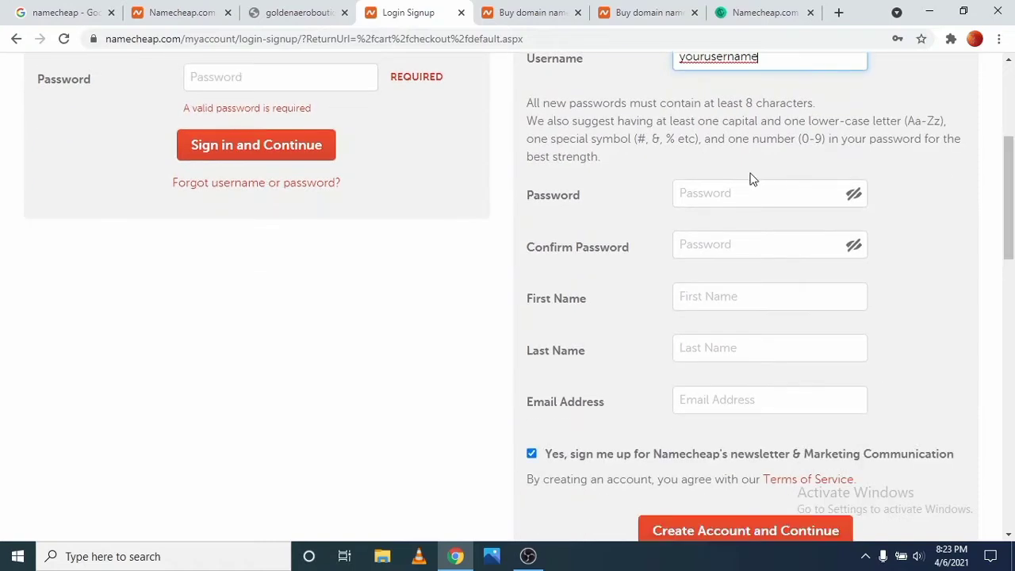
left_click(748, 192)
left_click(853, 196)
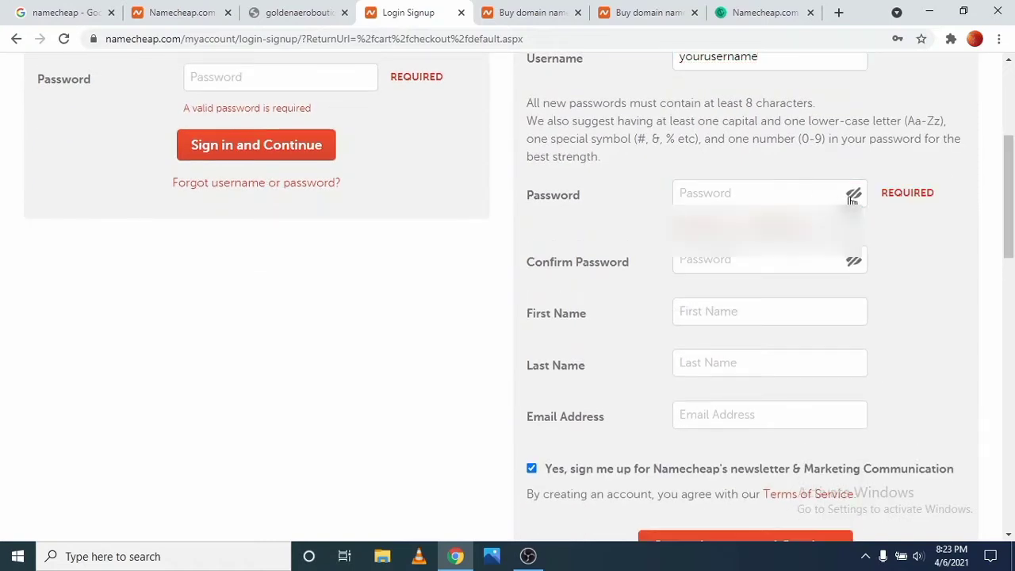
left_click(704, 197)
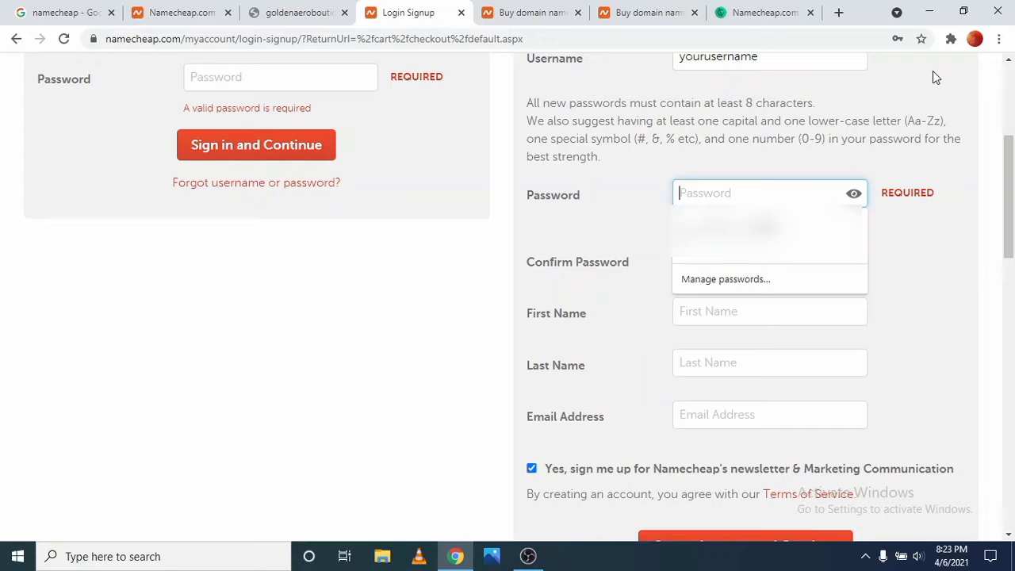
type("write")
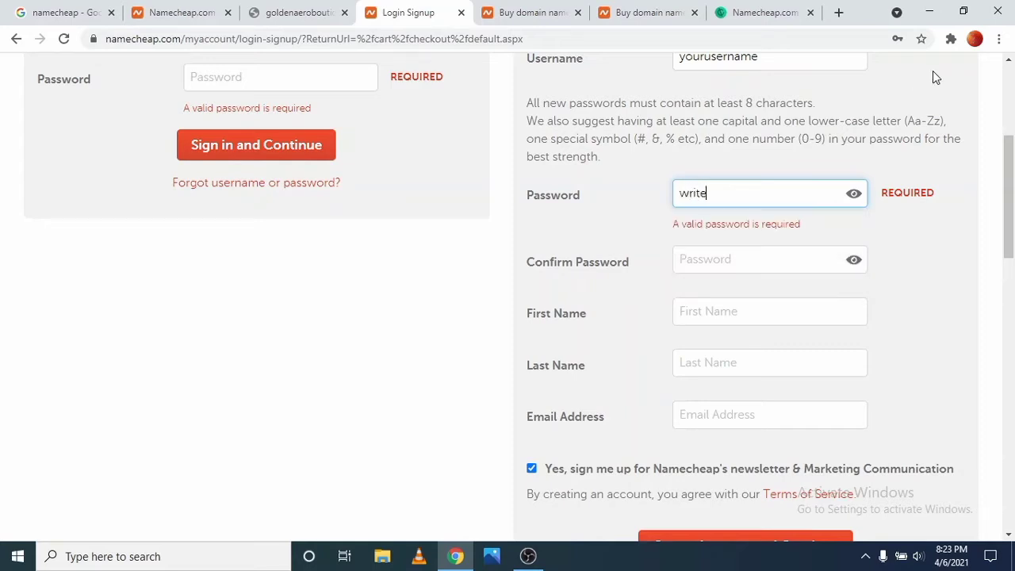
type(" your ")
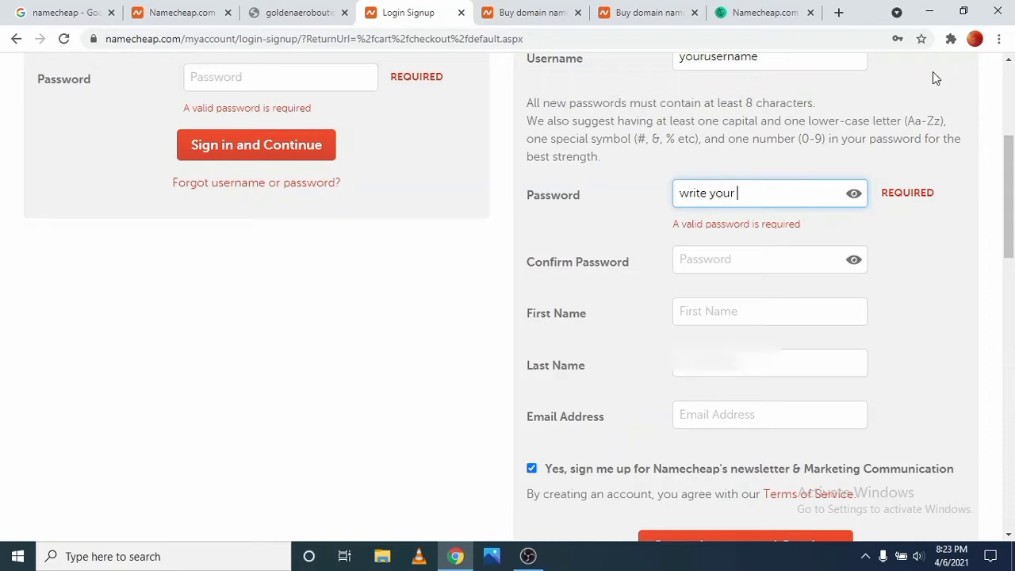
type("password")
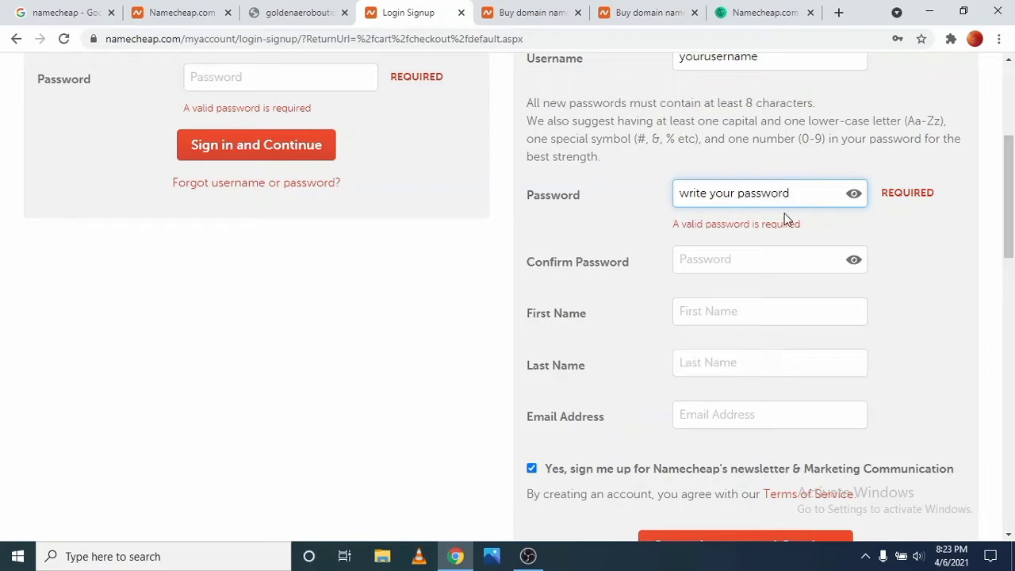
left_click(729, 262)
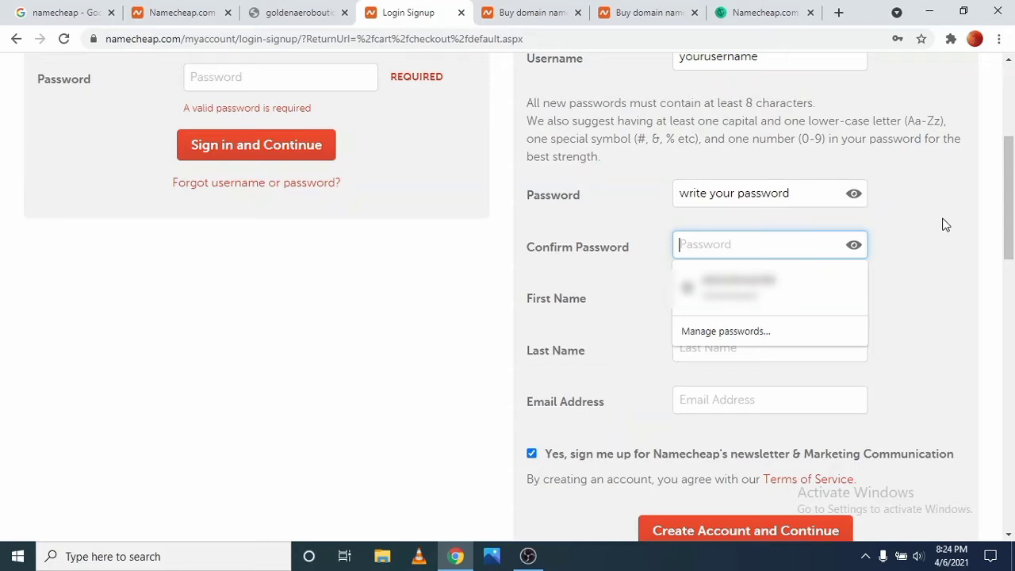
type("Con")
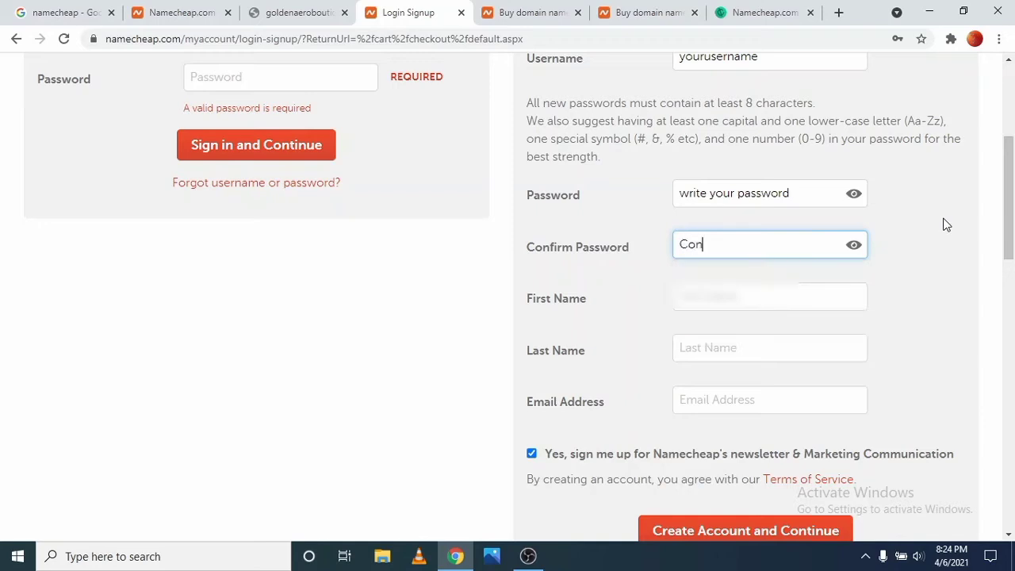
type("firm")
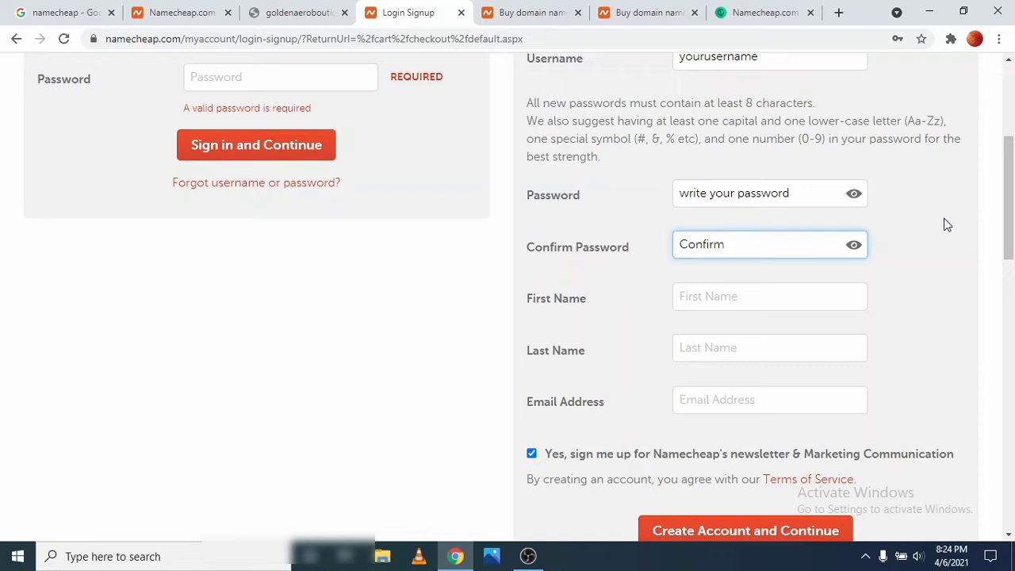
type(" your Password")
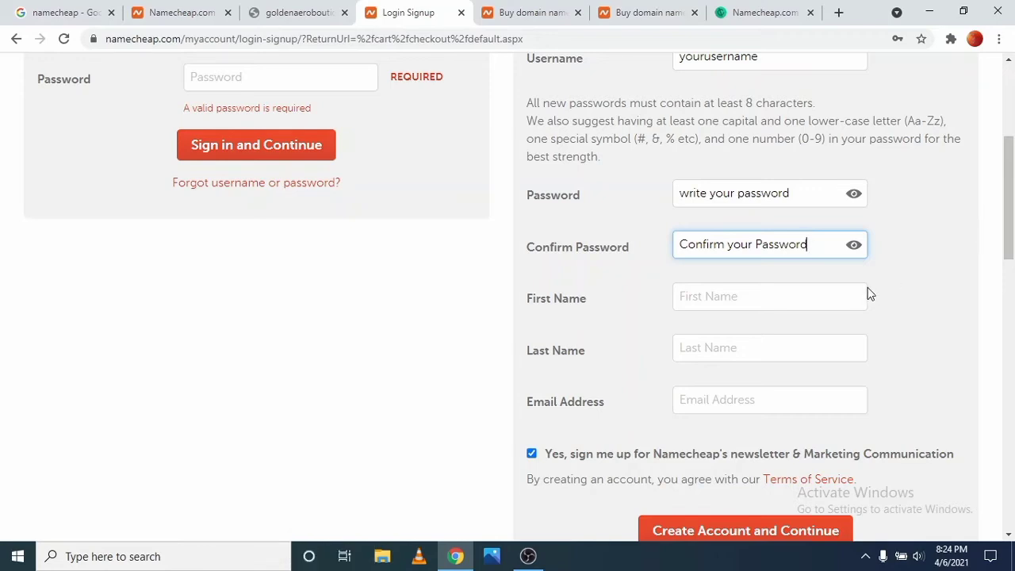
- Enter 'write here your first name' and 'write your last Name' as first and last name
left_click(825, 295)
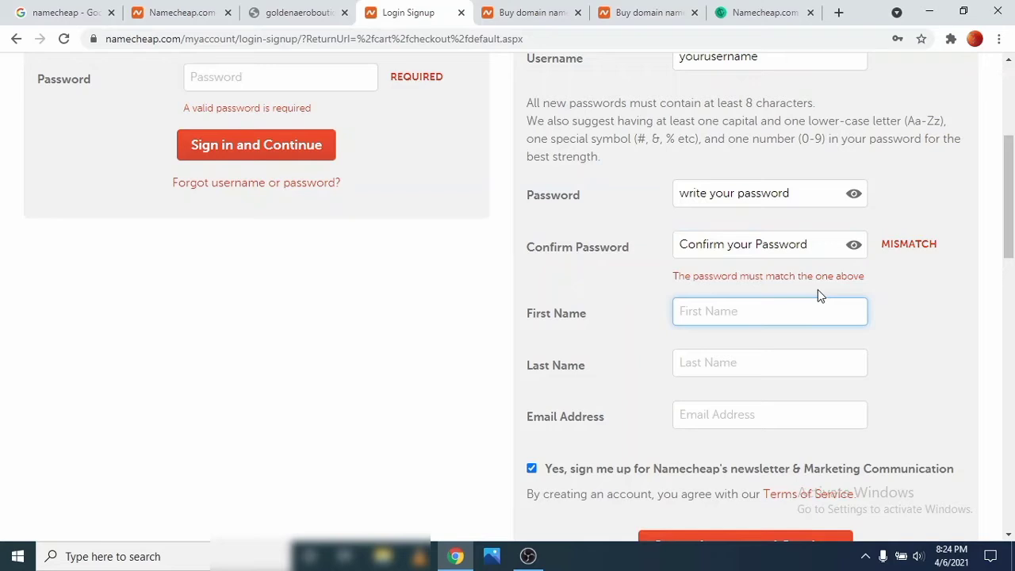
type("write here your fir")
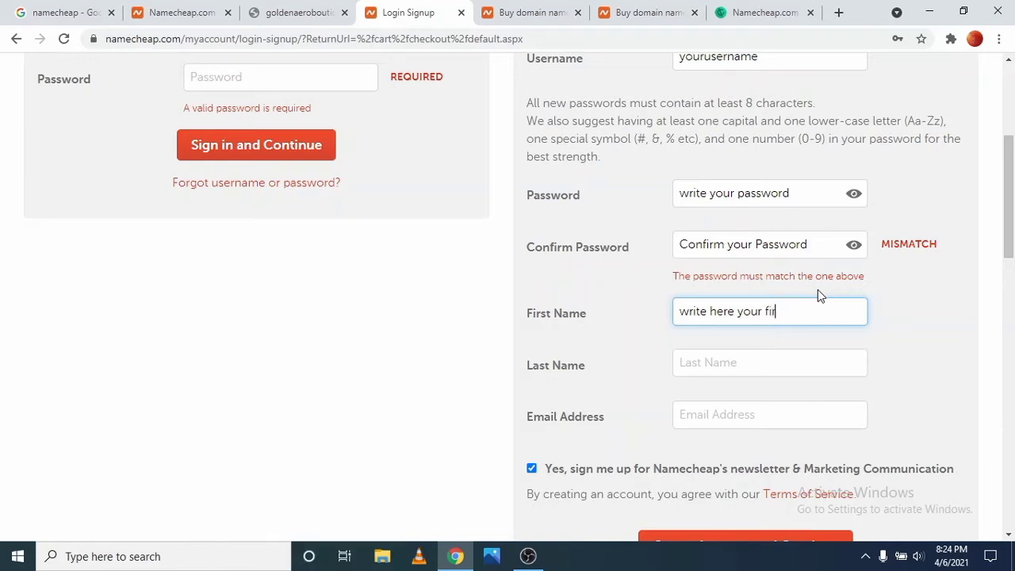
type("st name")
left_click(833, 361)
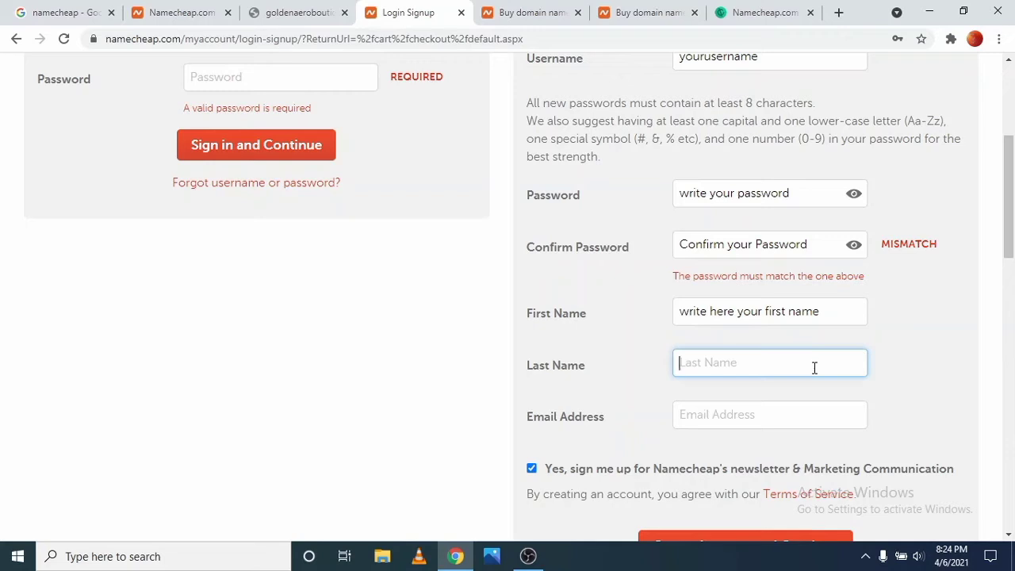
type("w")
key("BackSpace")
type("write")
type(" your")
type(" l;a")
key("BackSpace")
key("BackSpace")
type("ast Name")
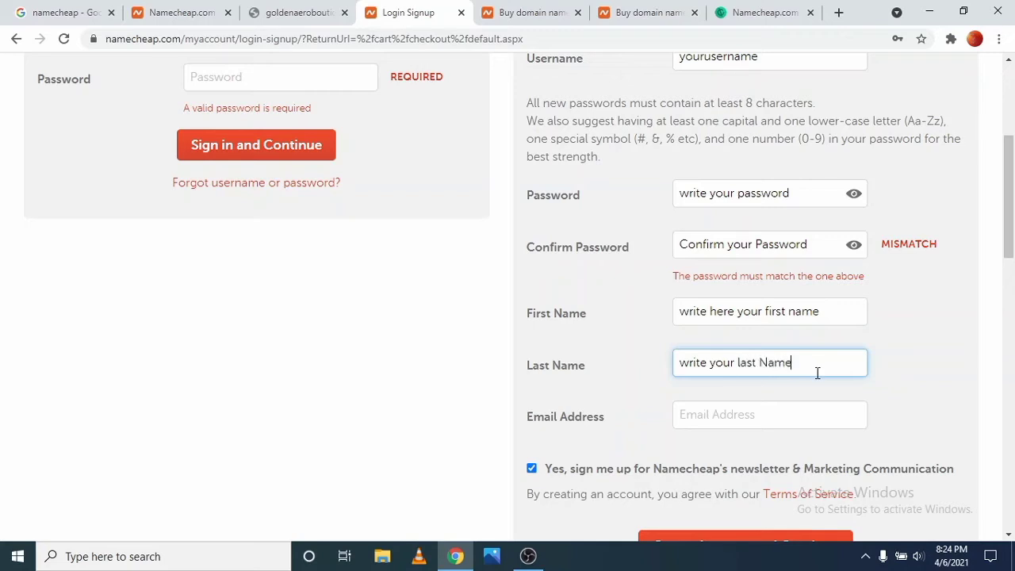
- Enter 'write here your official email address' in the Email Address field, leaving it flagged invalid
left_click(798, 407)
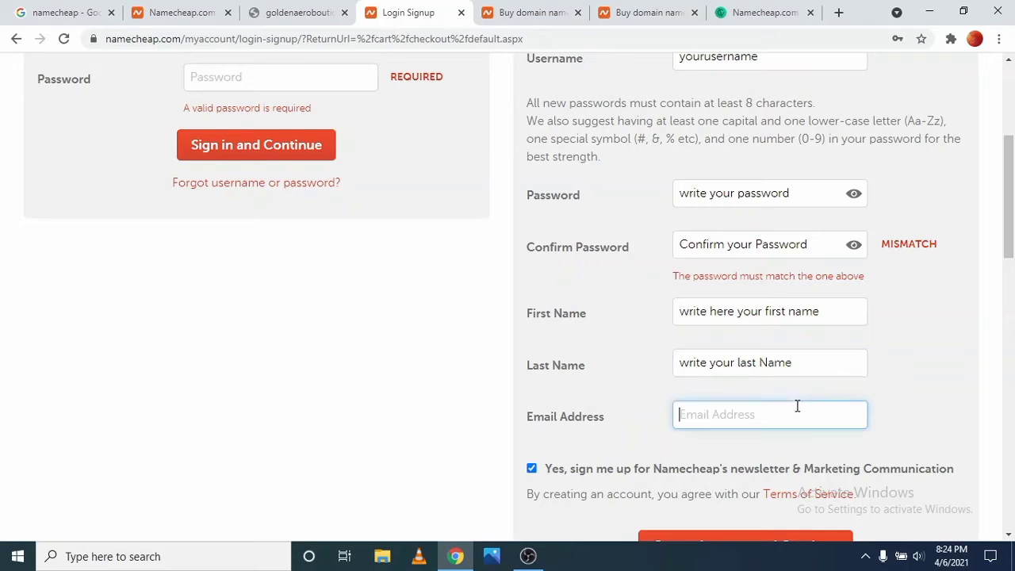
type("write here your official ")
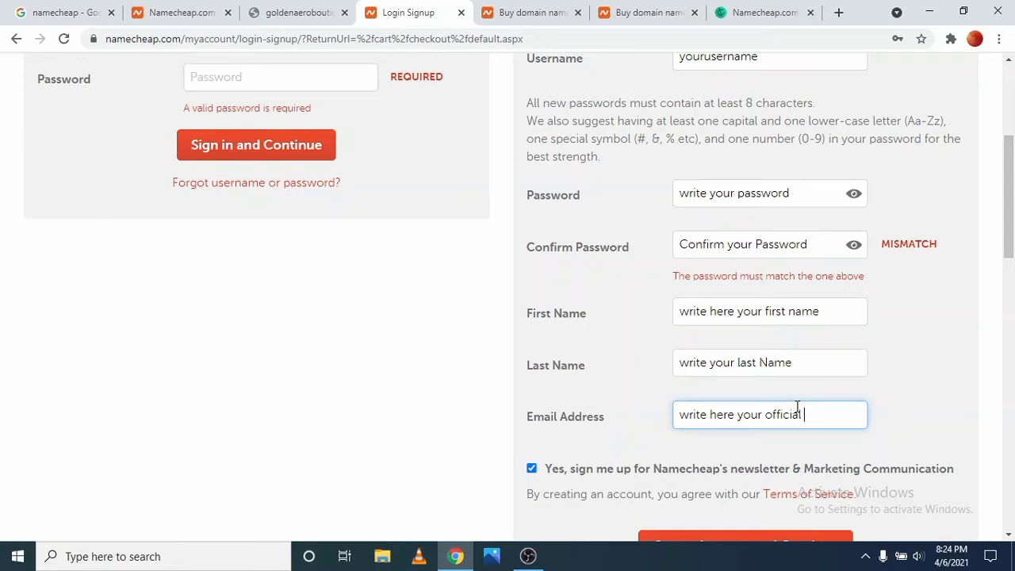
type("email address")
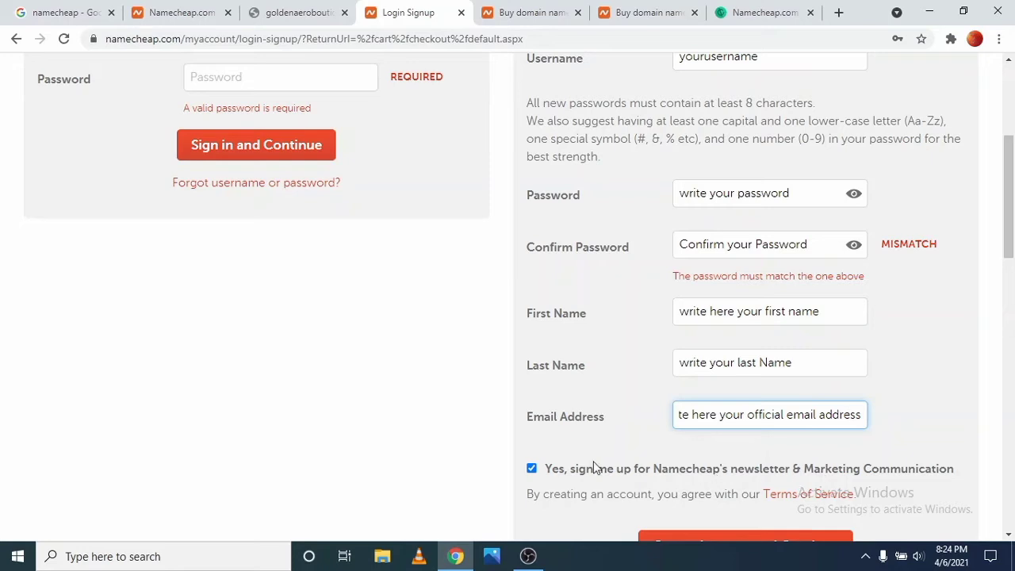
left_click(546, 480)
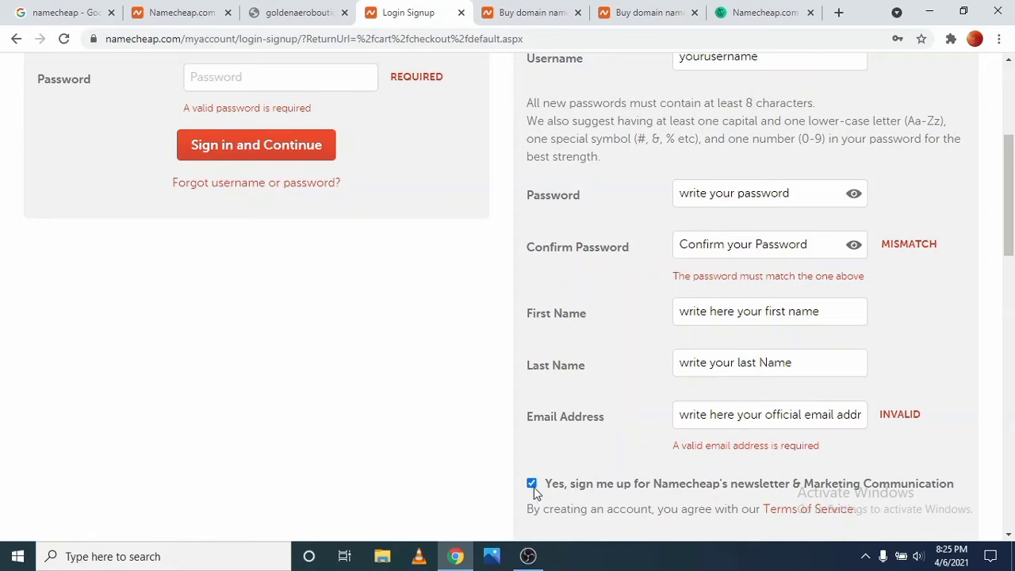
scroll(534, 487, "down", 4)
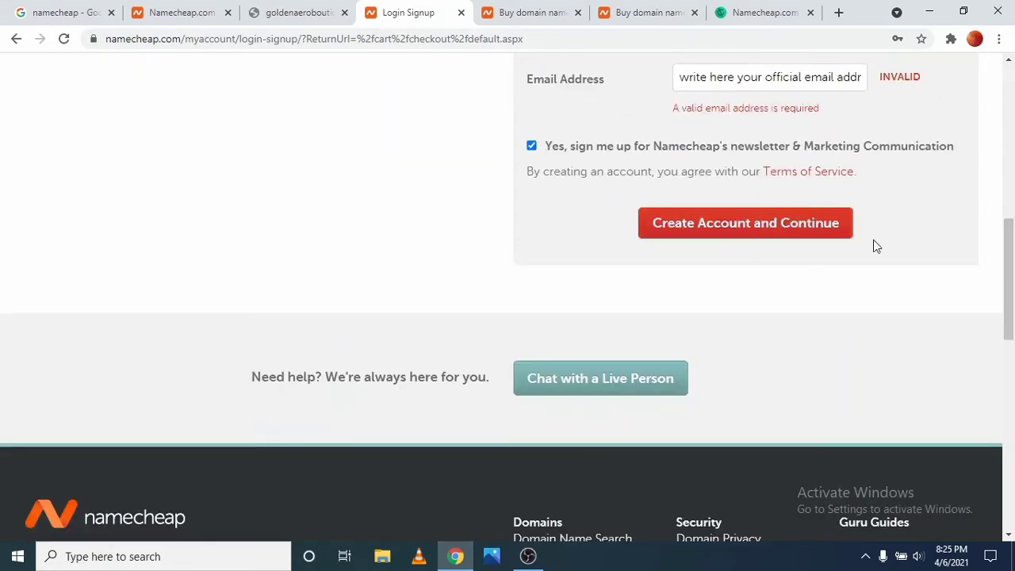
left_click_drag(1011, 302, 1012, 151)
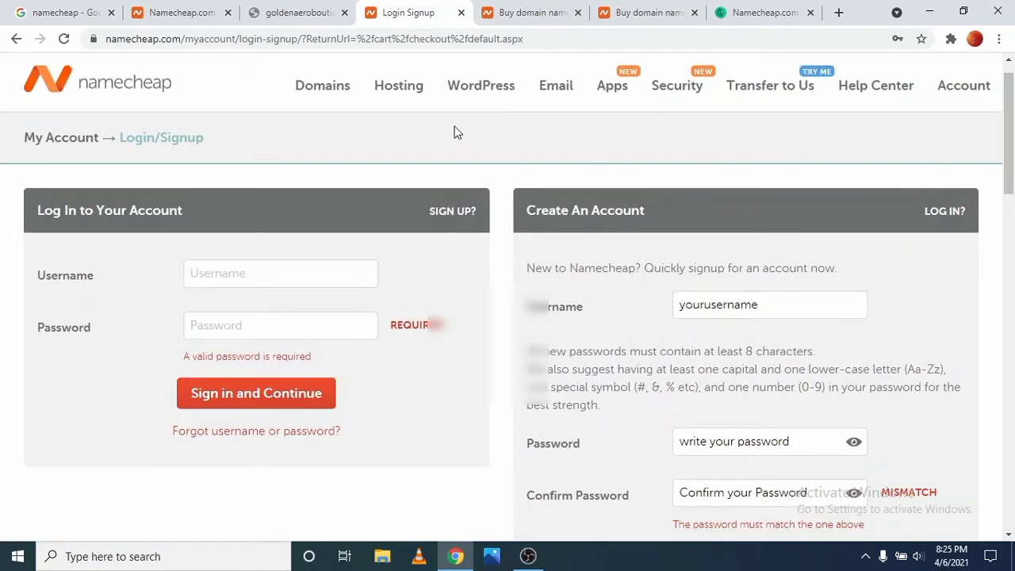
- Sign in to the existing account and submit the six-digit SMS security code
left_click(178, 10)
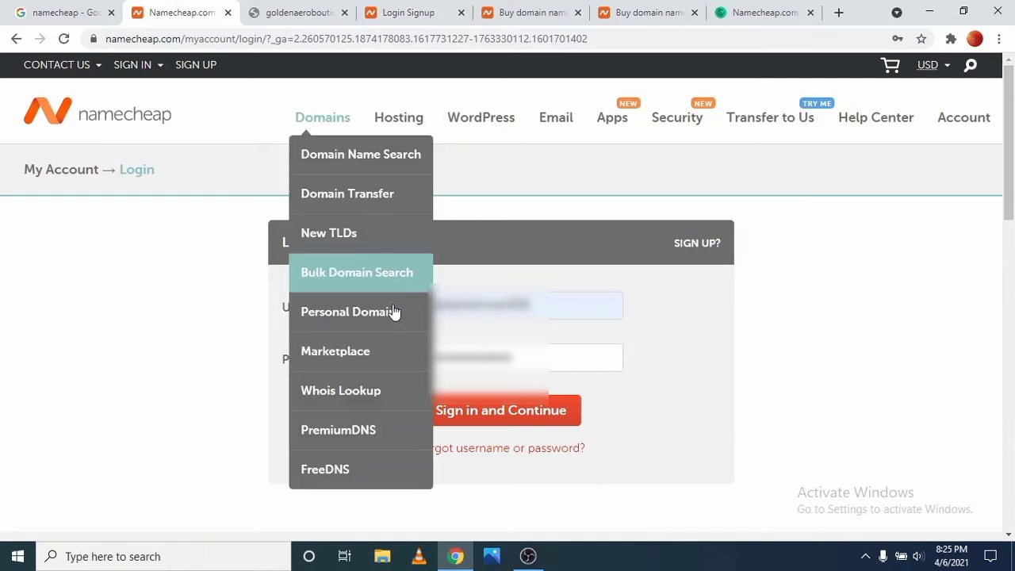
left_click(530, 409)
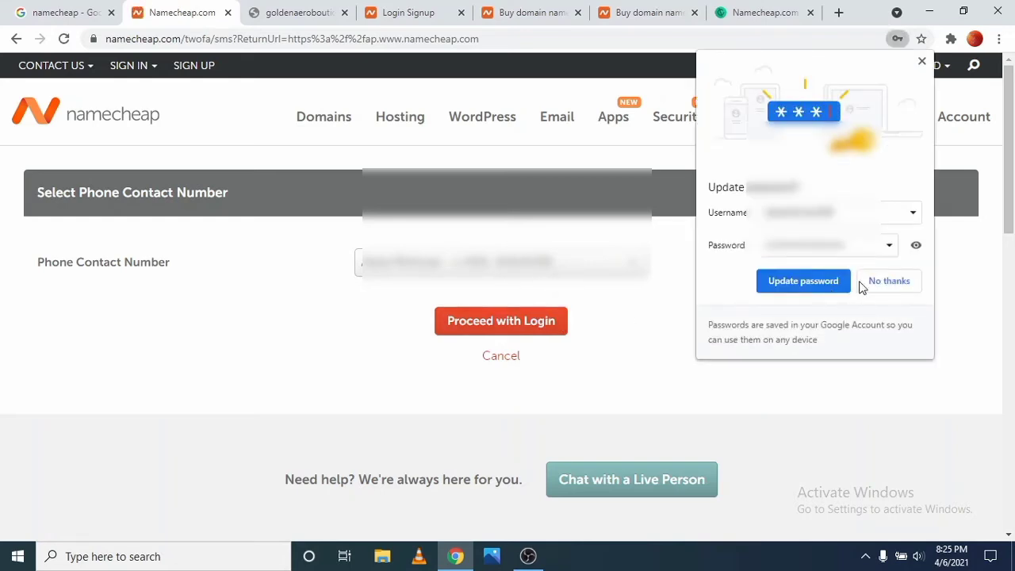
left_click(888, 284)
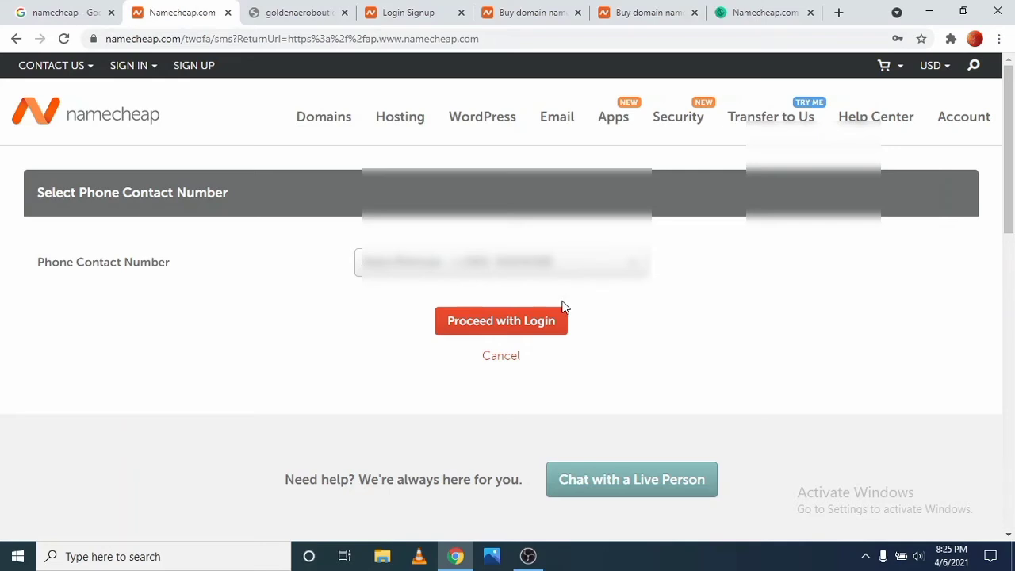
left_click(515, 325)
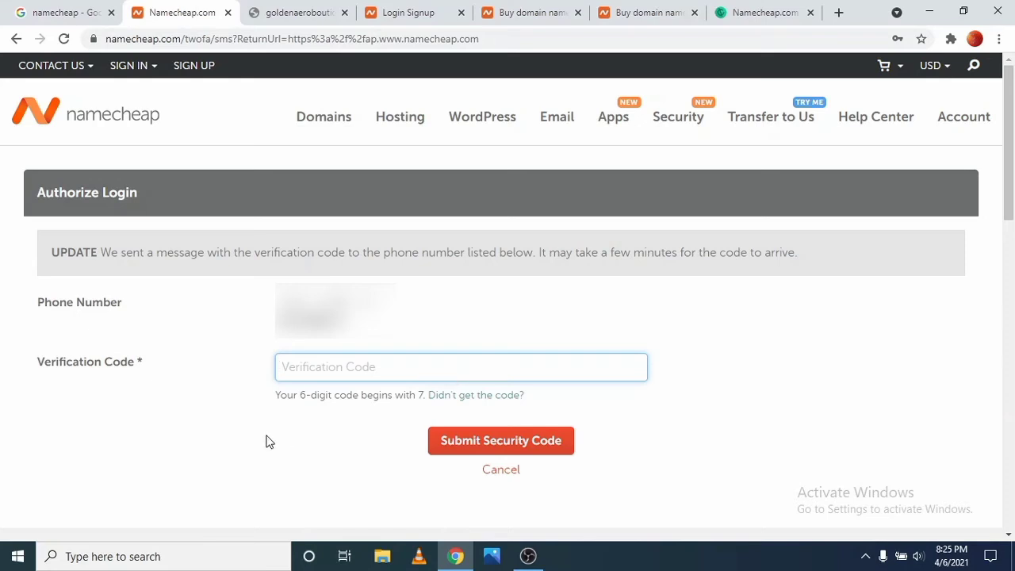
left_click(479, 436)
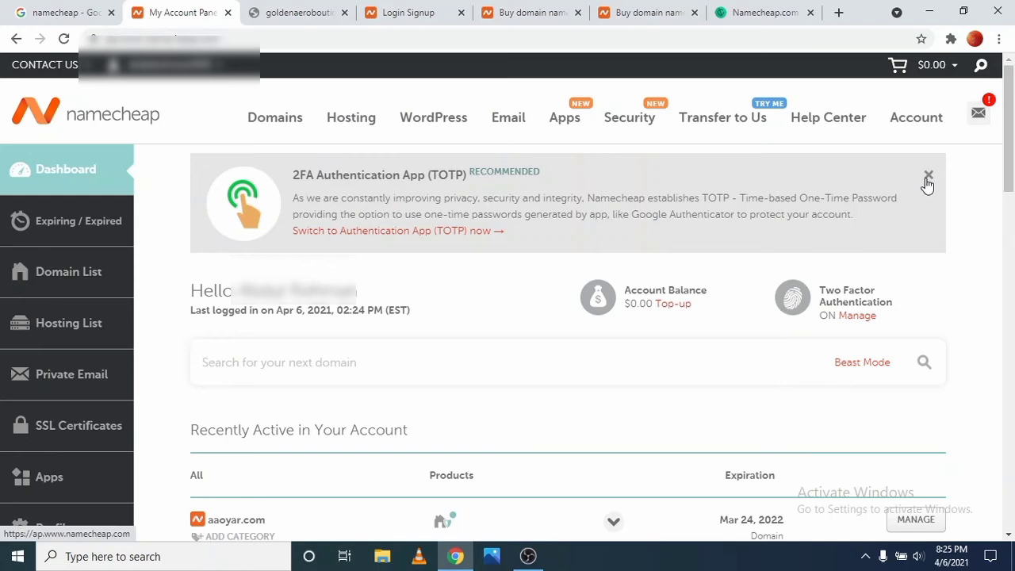
- Dismiss the 2FA Authentication App banner and reload the account dashboard, showing a $0.00 cart
left_click(929, 177)
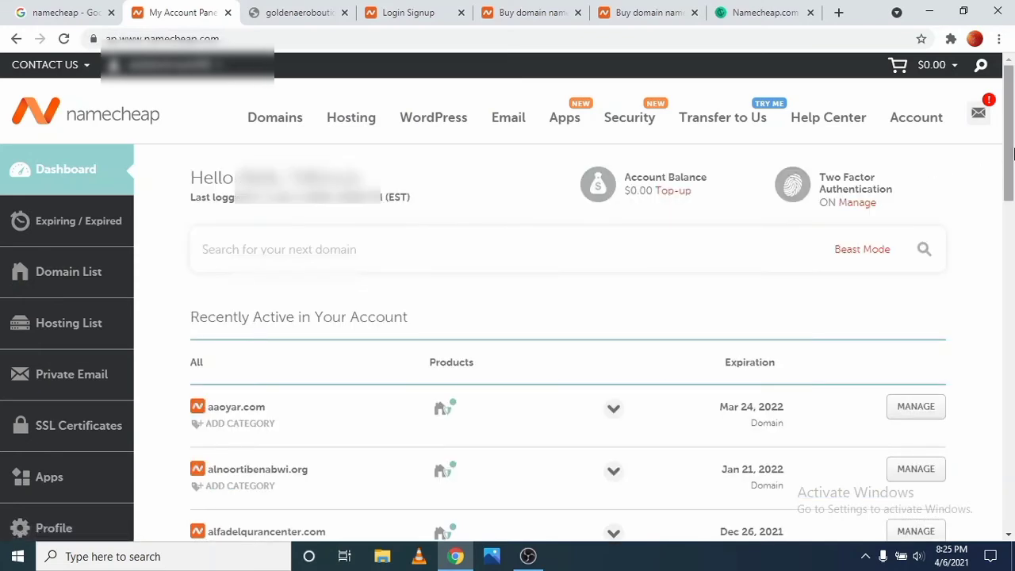
mouse_move(843, 108)
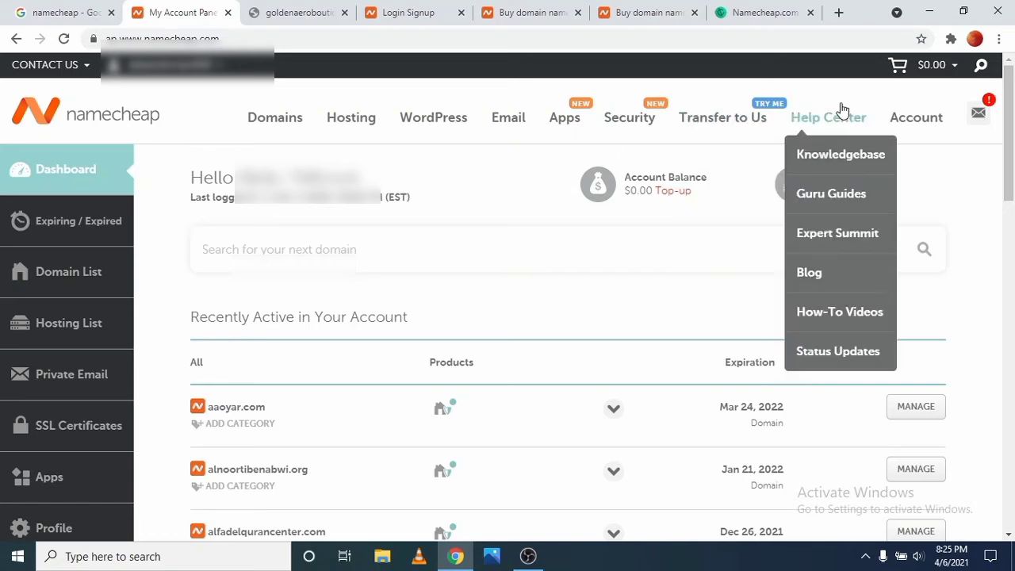
mouse_move(899, 67)
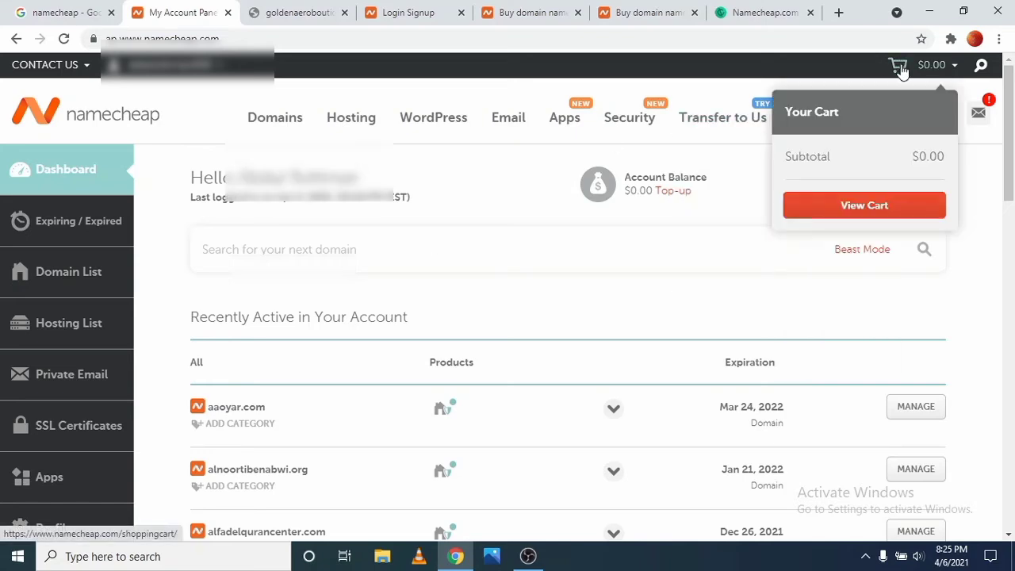
left_click(65, 41)
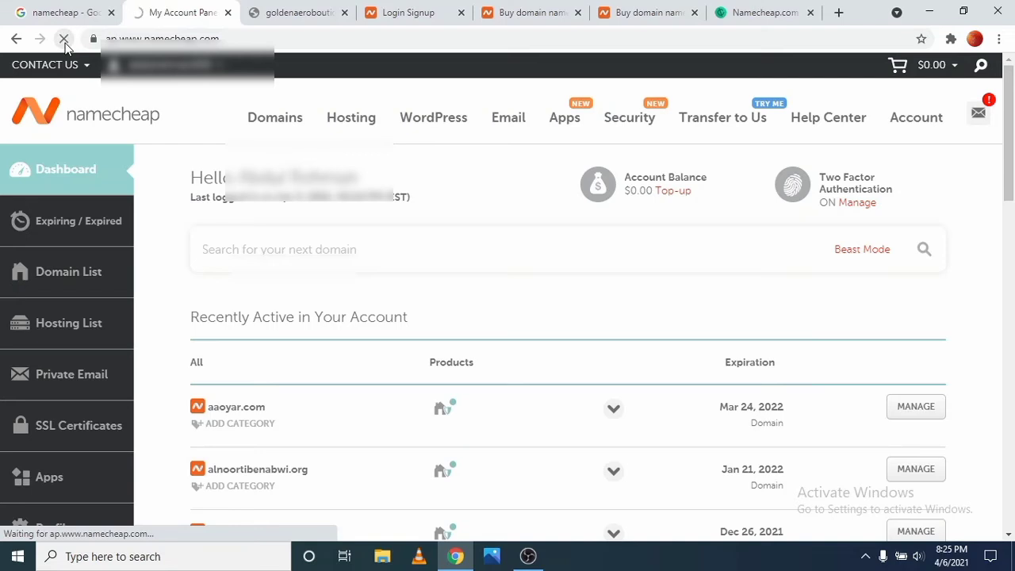
mouse_move(920, 75)
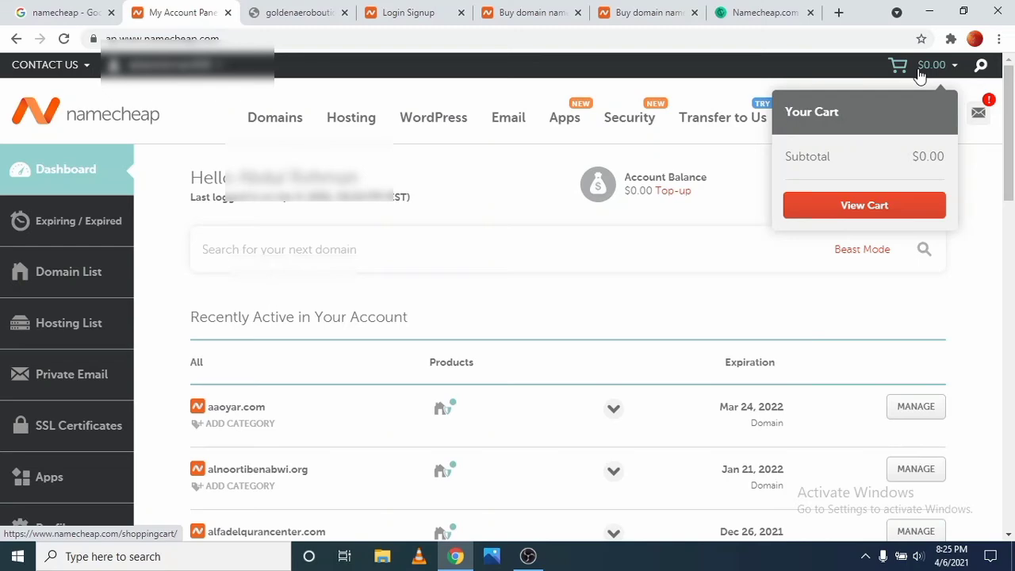
- Copy the COUPONFCNC promo code in the cart, then remove it to restore the $8.88 price
left_click(274, 10)
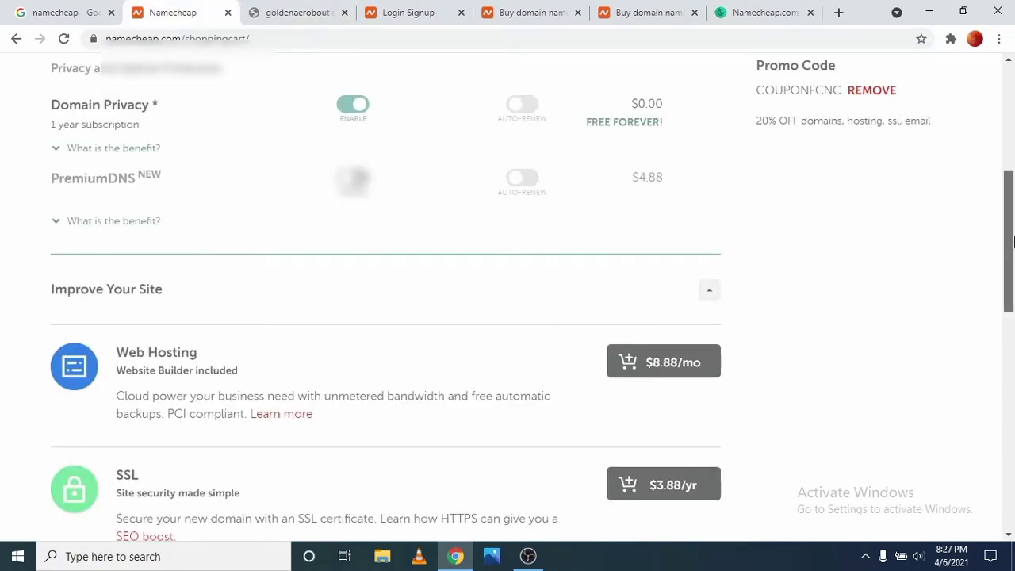
scroll(1014, 242, "down", 4)
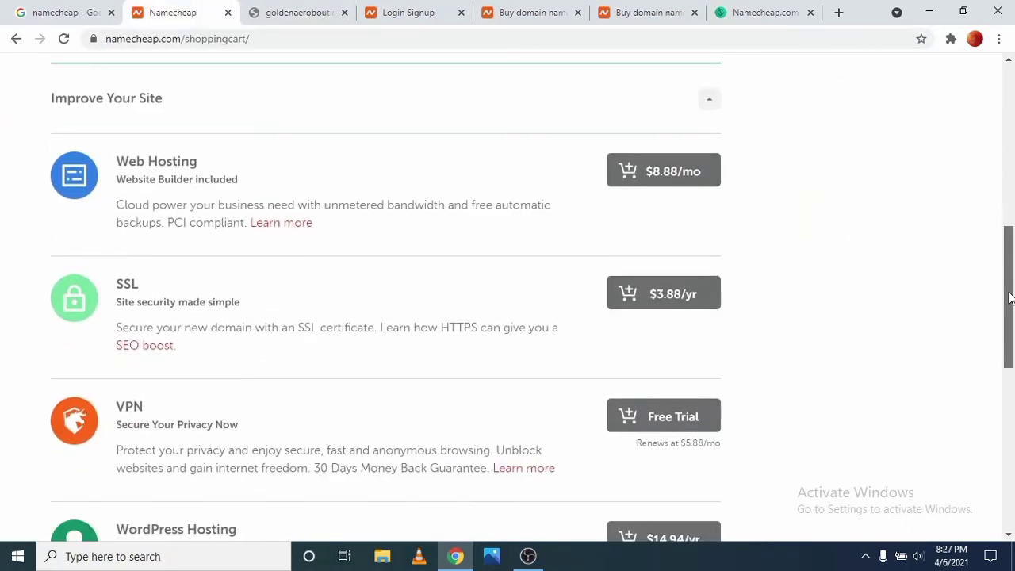
scroll(1013, 238, "up", 3)
scroll(1013, 238, "up", 5)
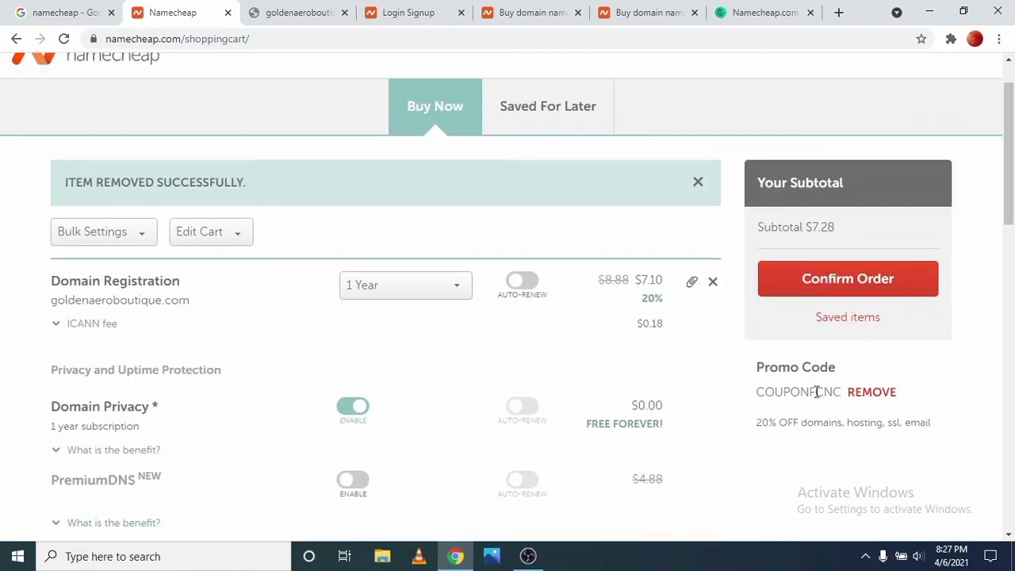
left_click_drag(755, 393, 843, 392)
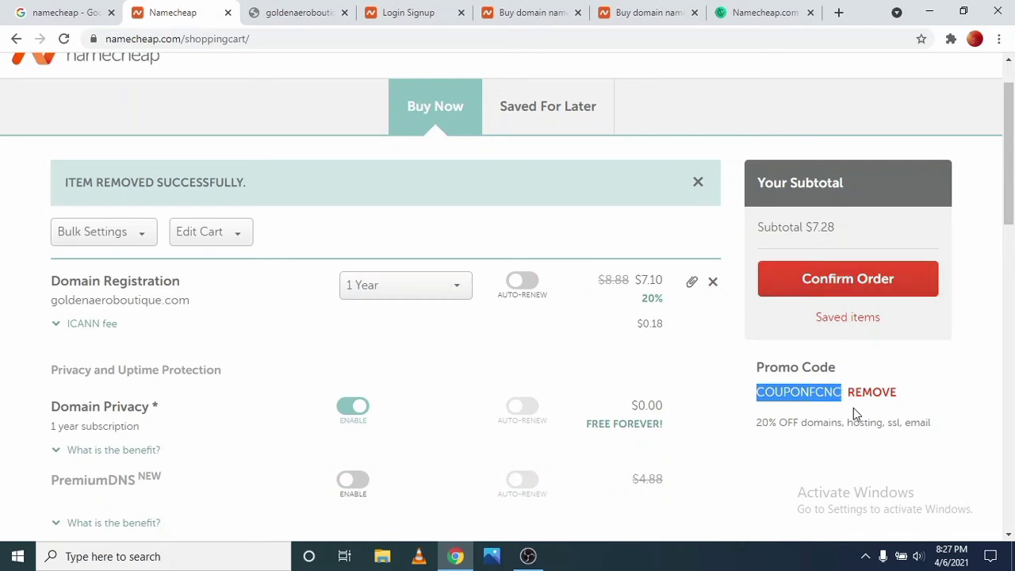
right_click(828, 390)
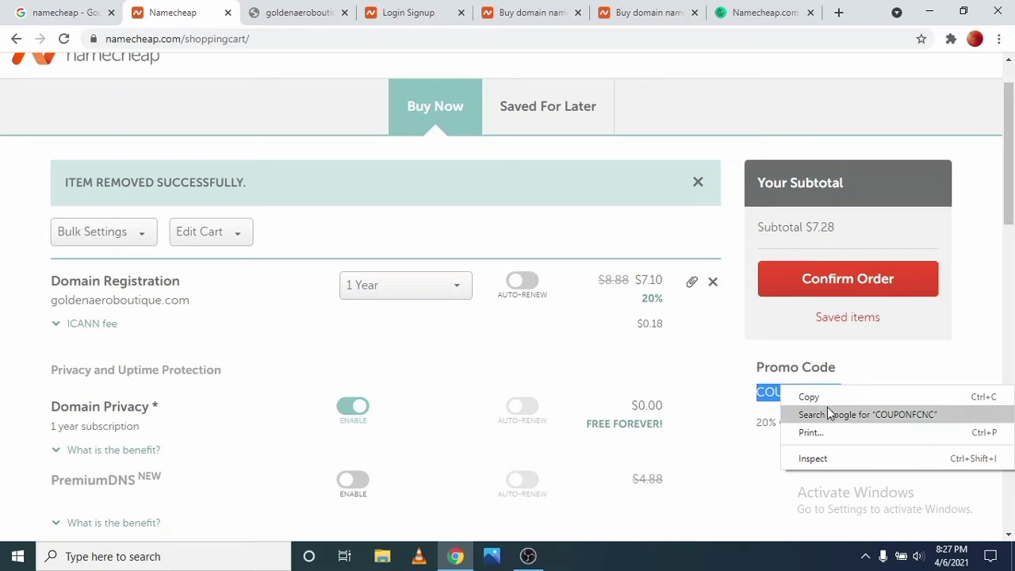
left_click(830, 403)
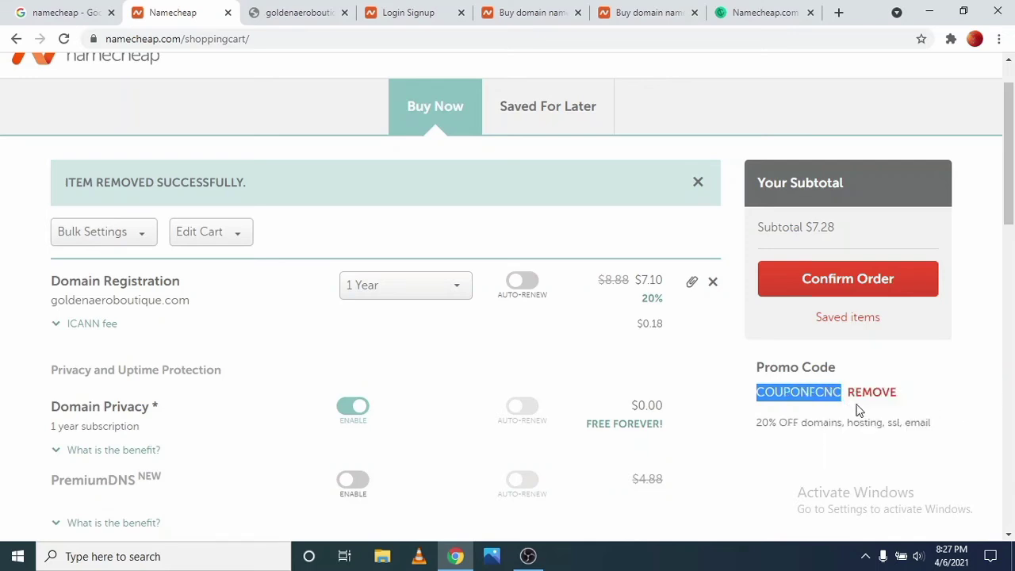
left_click(876, 404)
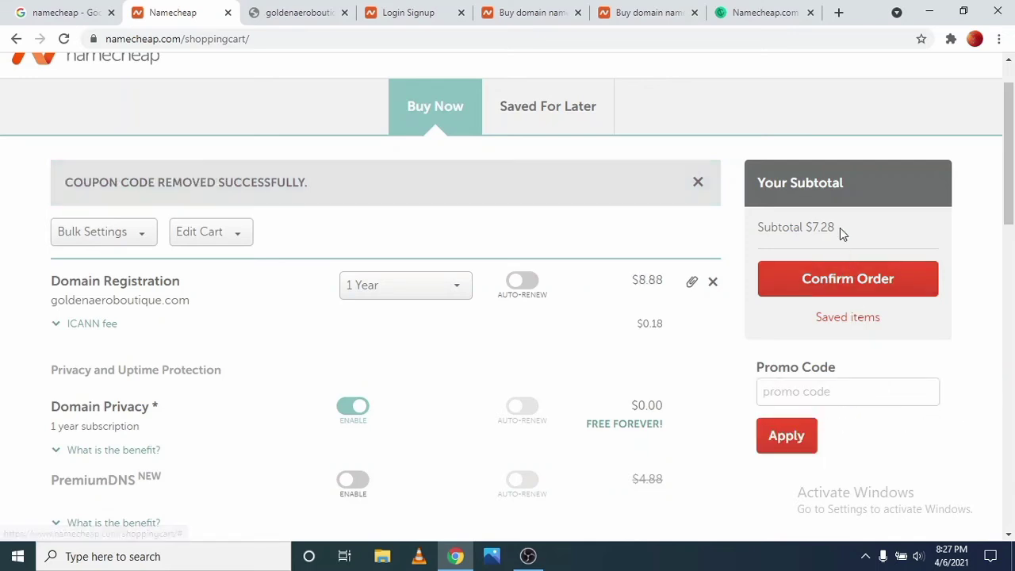
- Paste COUPONFCNC into the Promo Code box and apply it, dropping the domain to $7.10
left_click_drag(840, 228, 804, 228)
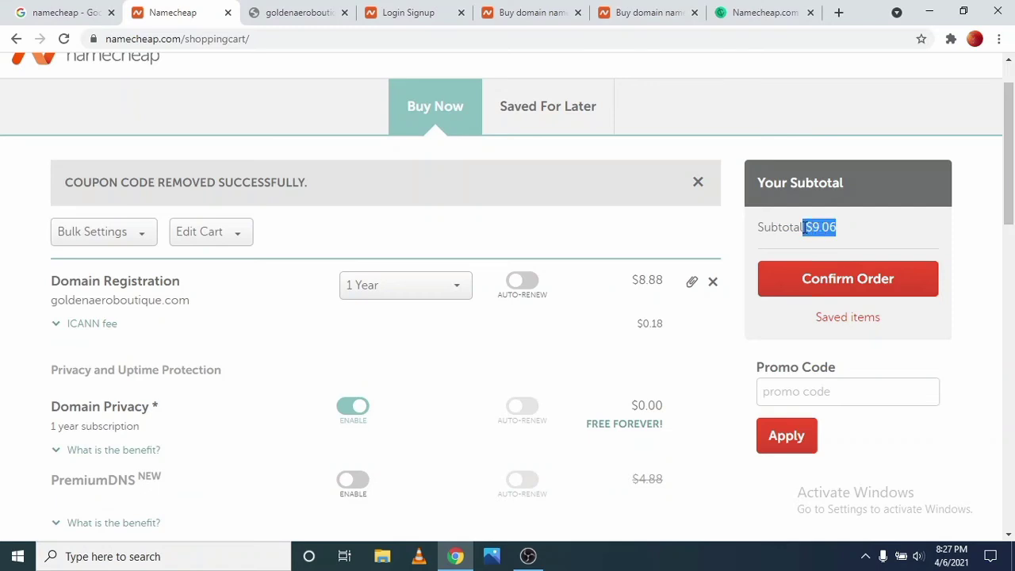
right_click(823, 392)
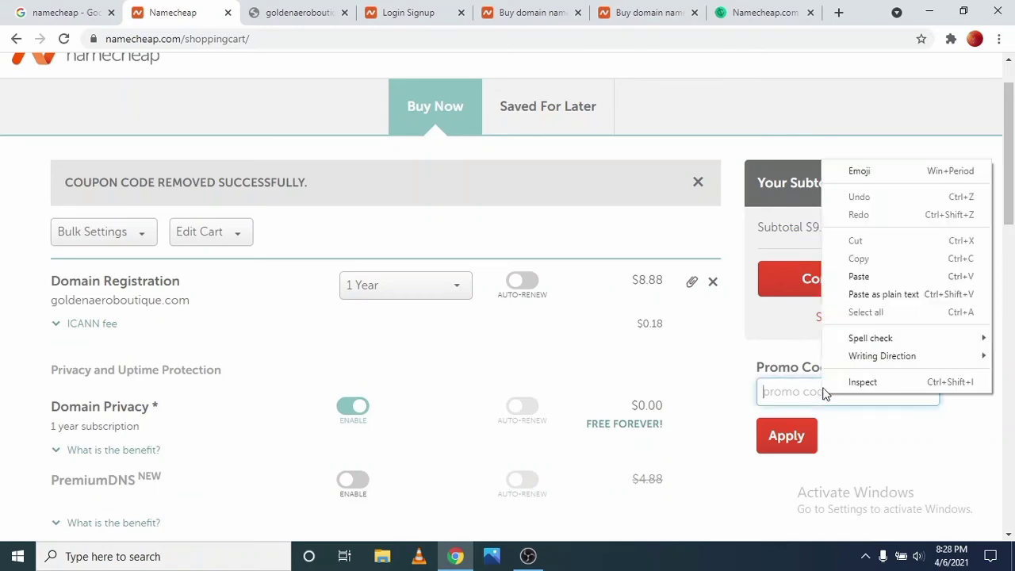
left_click(858, 278)
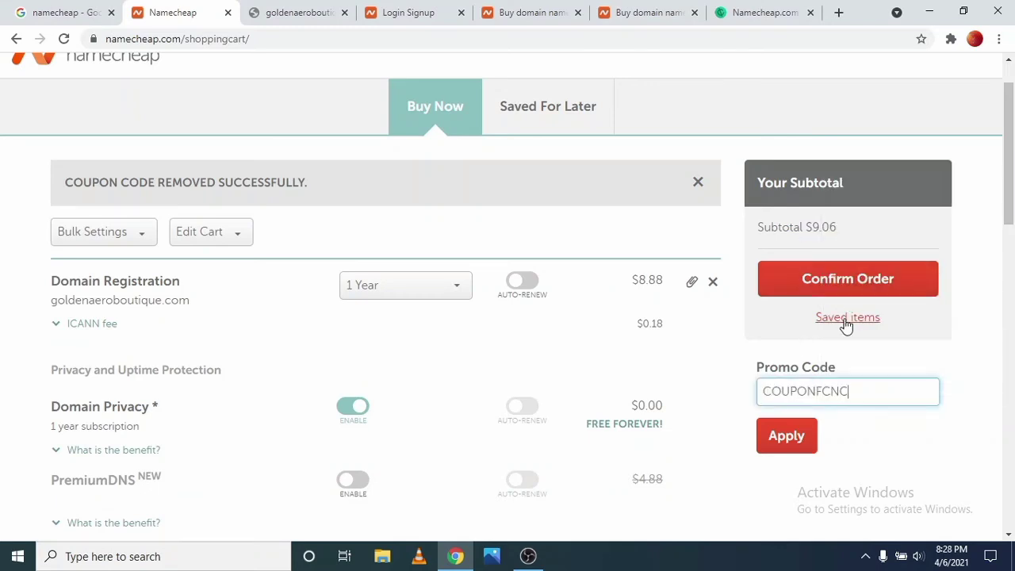
left_click(807, 445)
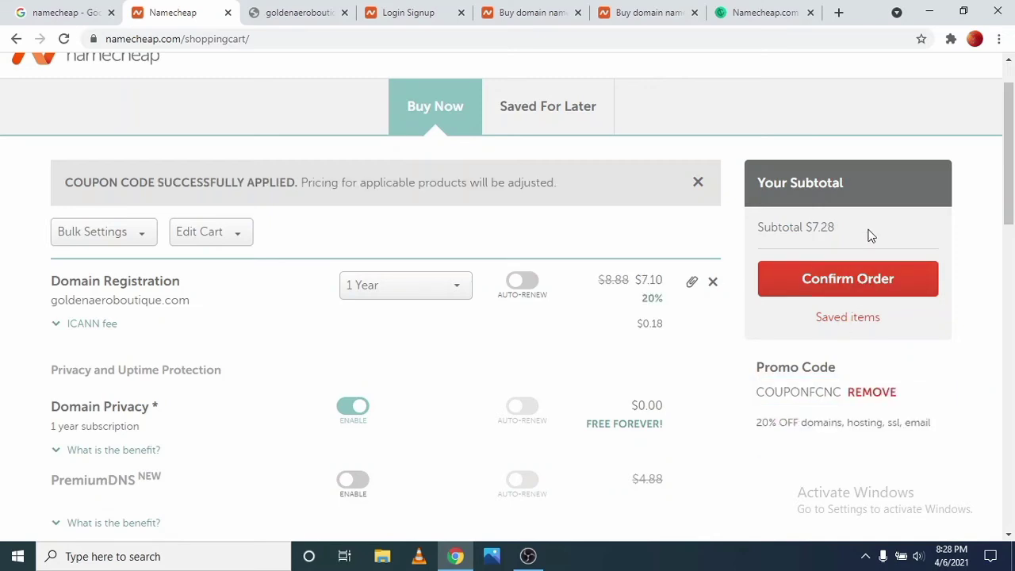
- Check the discounted $7.28 subtotal and clear the page text selection
double_click(825, 228)
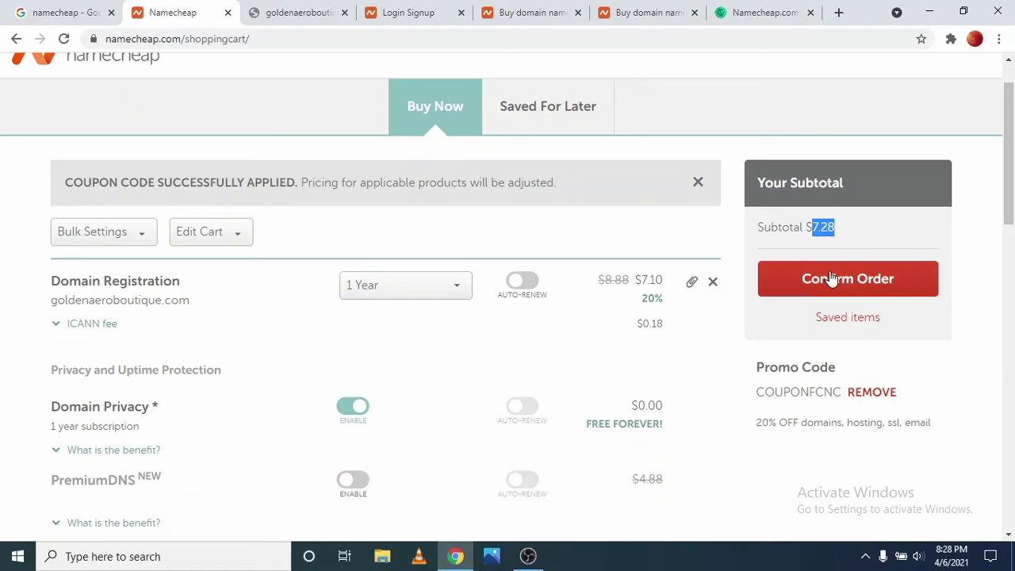
left_click(1003, 208)
key("ctrl+a")
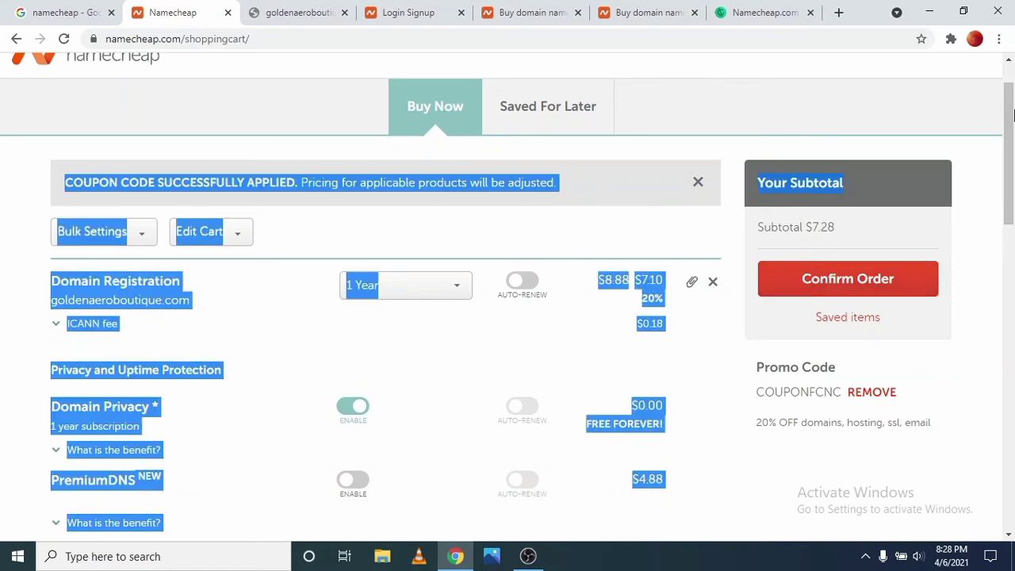
scroll(1012, 116, "up", 1)
left_click(825, 129)
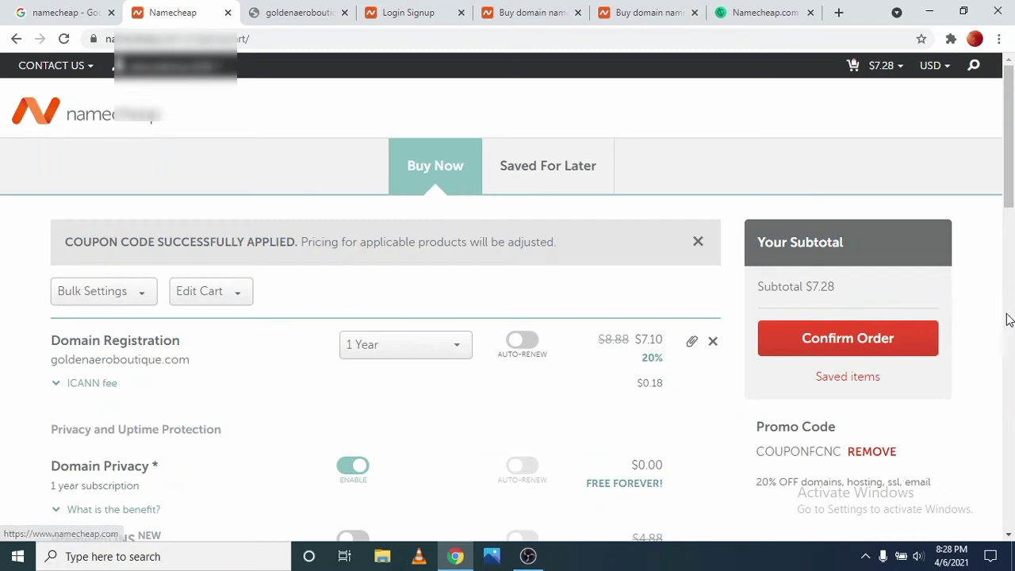
left_click_drag(1011, 159, 1014, 215)
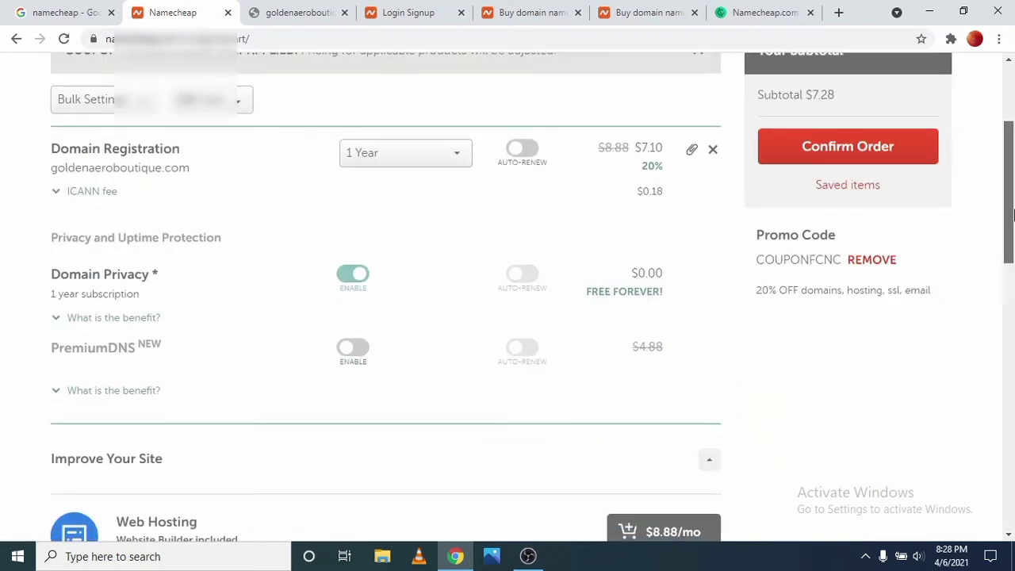
left_click(888, 155)
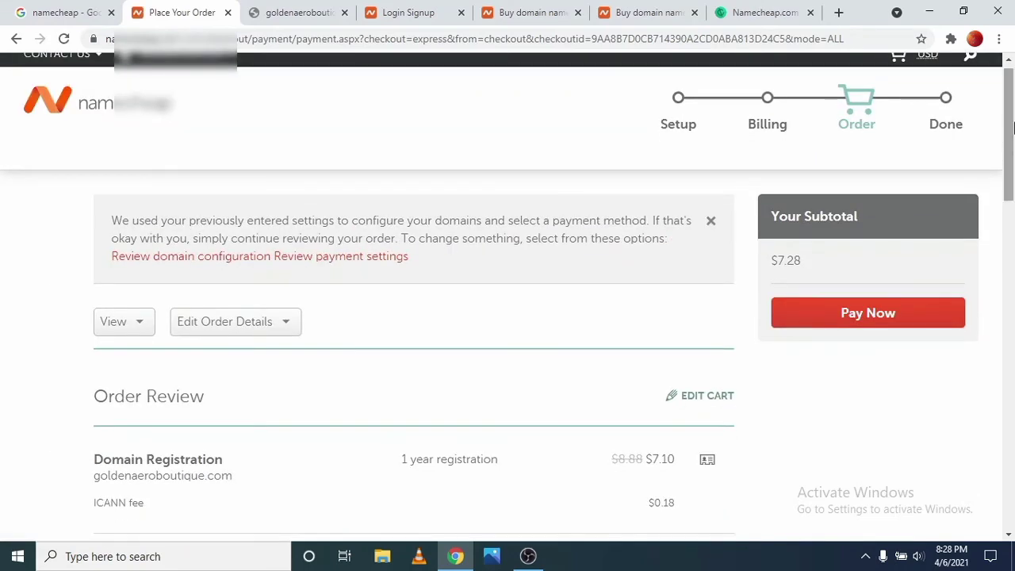
left_click_drag(1013, 127, 1013, 201)
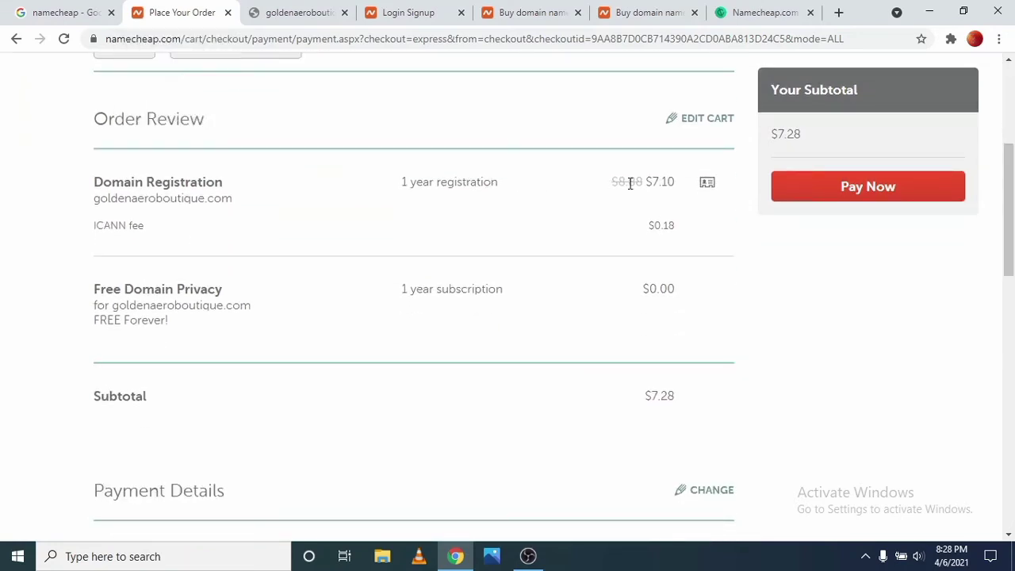
left_click_drag(673, 187, 656, 182)
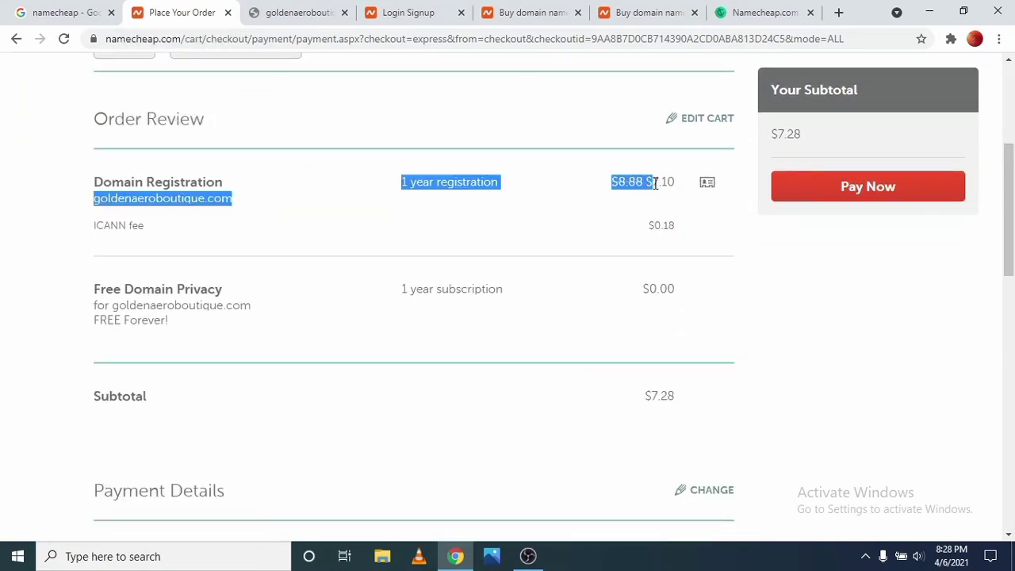
left_click(657, 184)
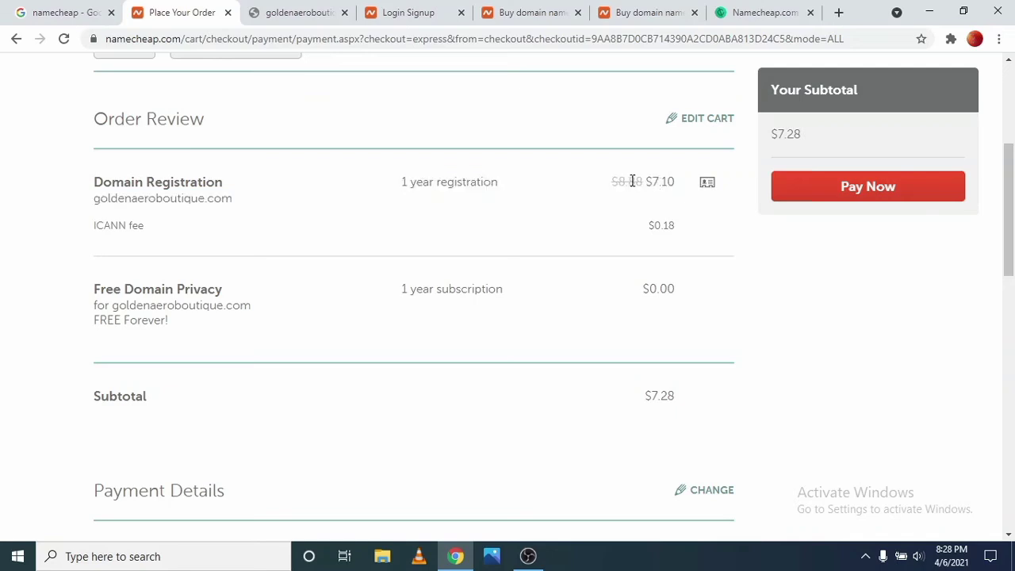
left_click_drag(612, 182, 672, 182)
left_click_drag(507, 195, 392, 183)
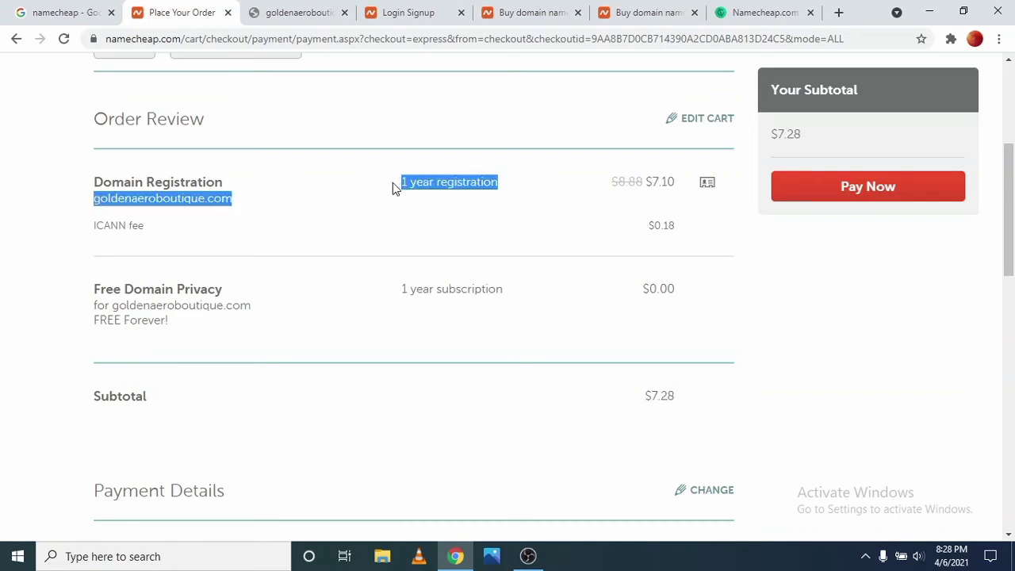
left_click(226, 228)
left_click_drag(247, 210, 94, 200)
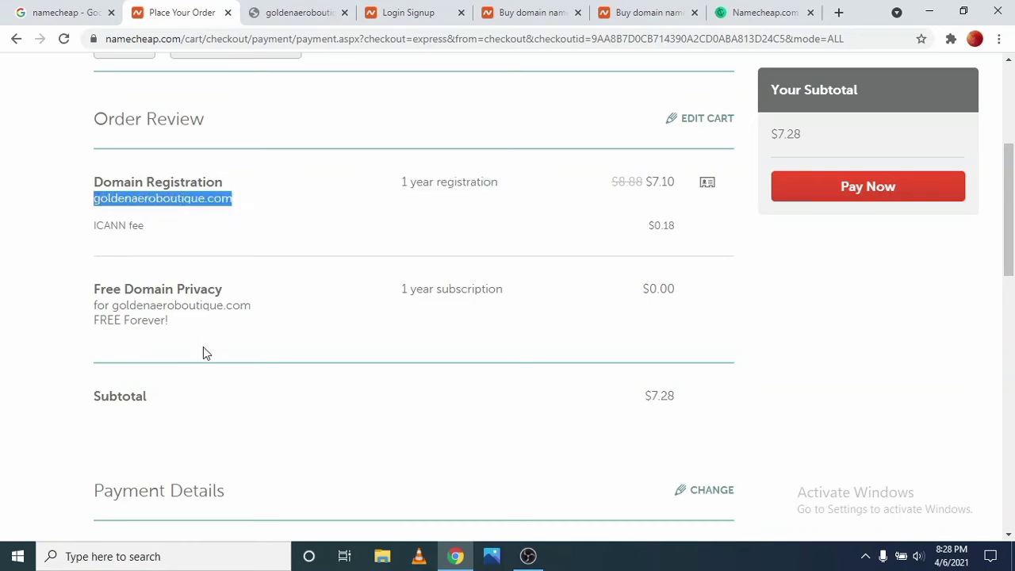
left_click_drag(86, 306, 268, 313)
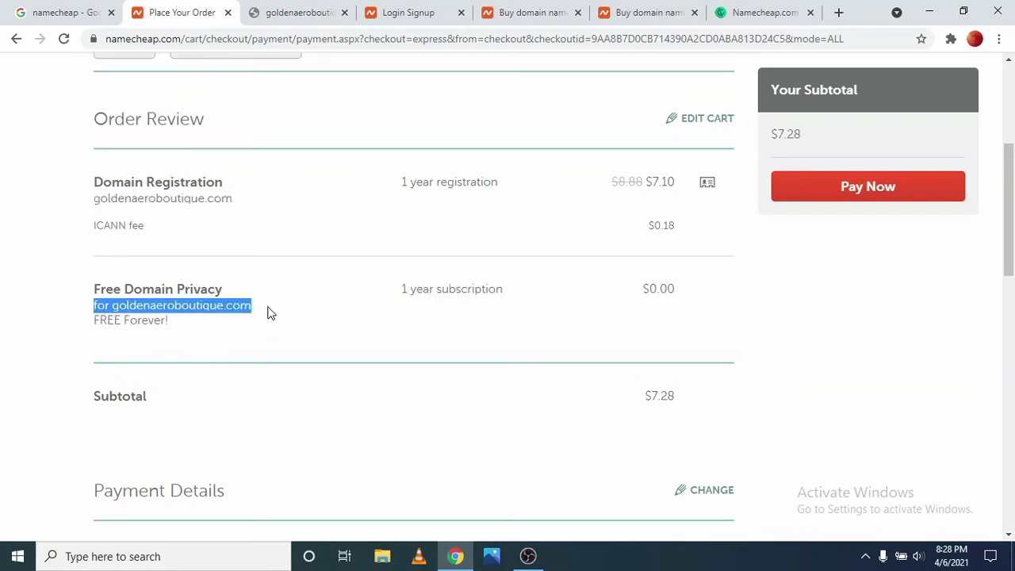
left_click(268, 313)
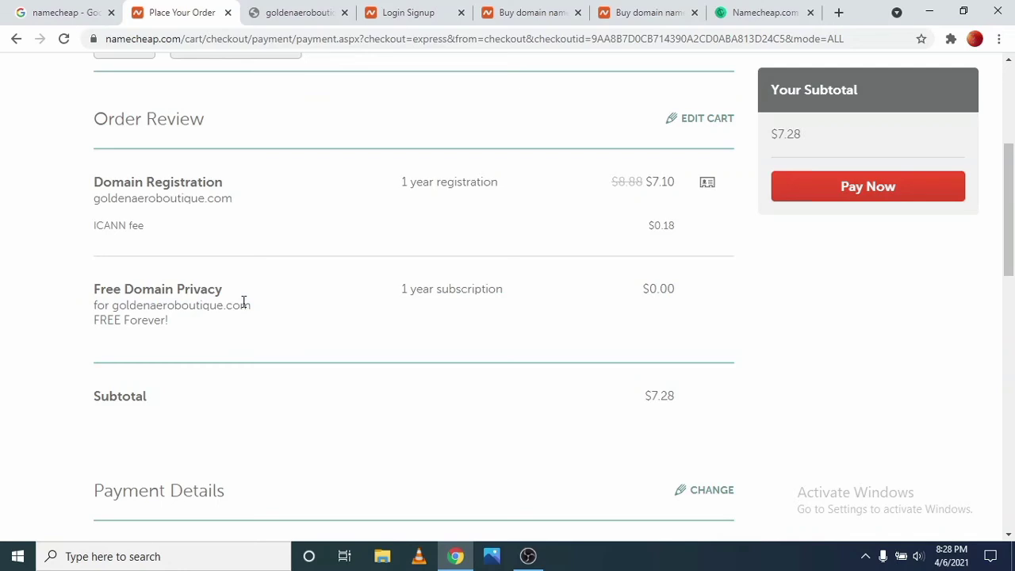
left_click_drag(675, 289, 641, 298)
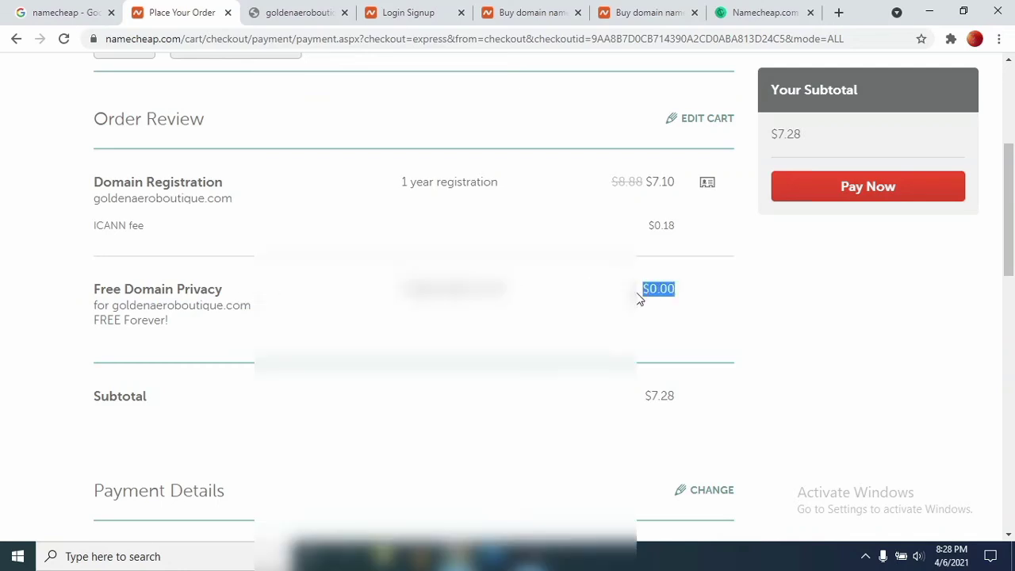
left_click_drag(1010, 234, 1010, 310)
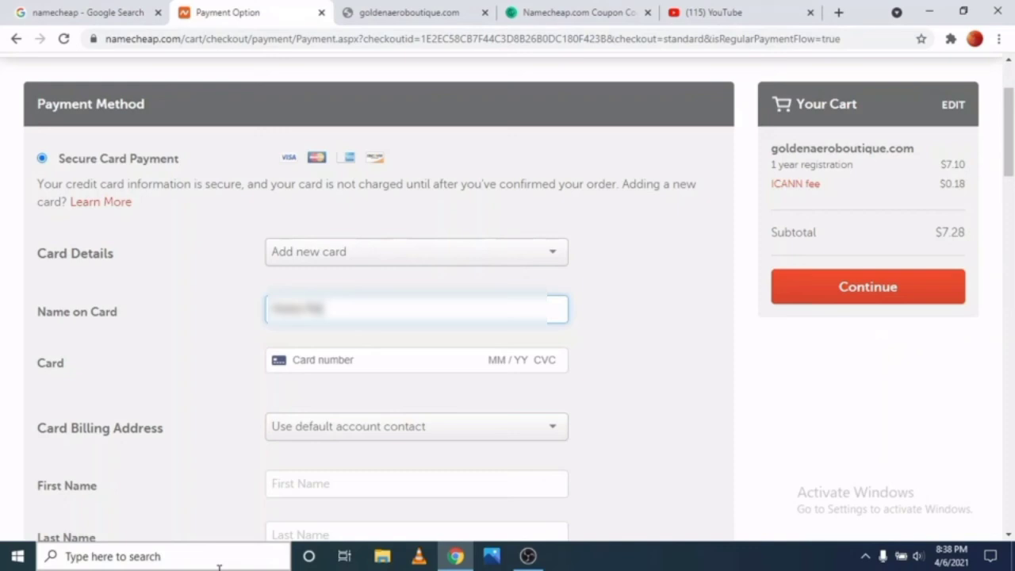
- Scroll the payment page down to the Renewal Settings for goldenaeroboutique.com
scroll(389, 164, "down", 4)
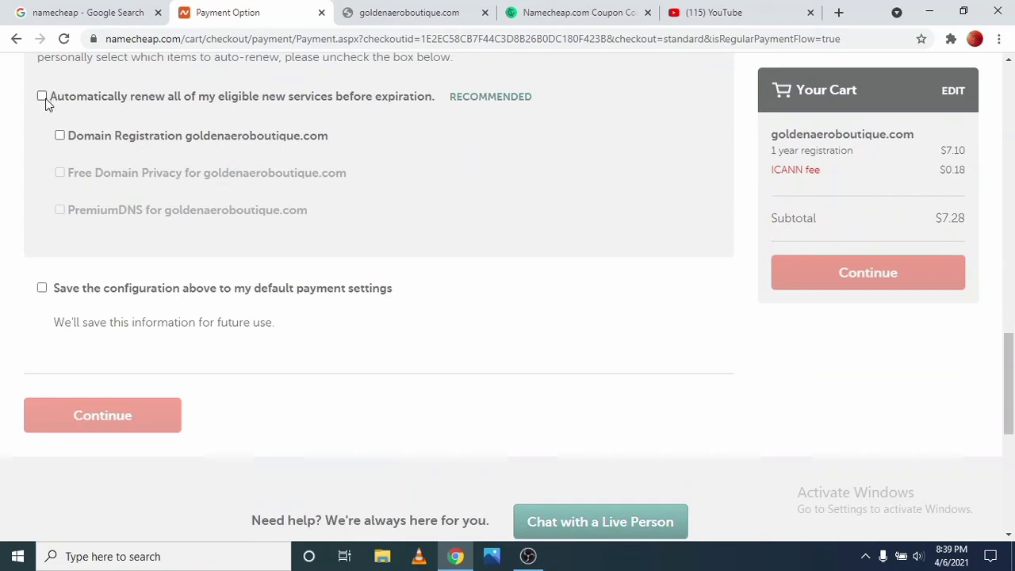
- Try the auto-renew checkboxes for domain registration, domain privacy and all eligible services
left_click(61, 138)
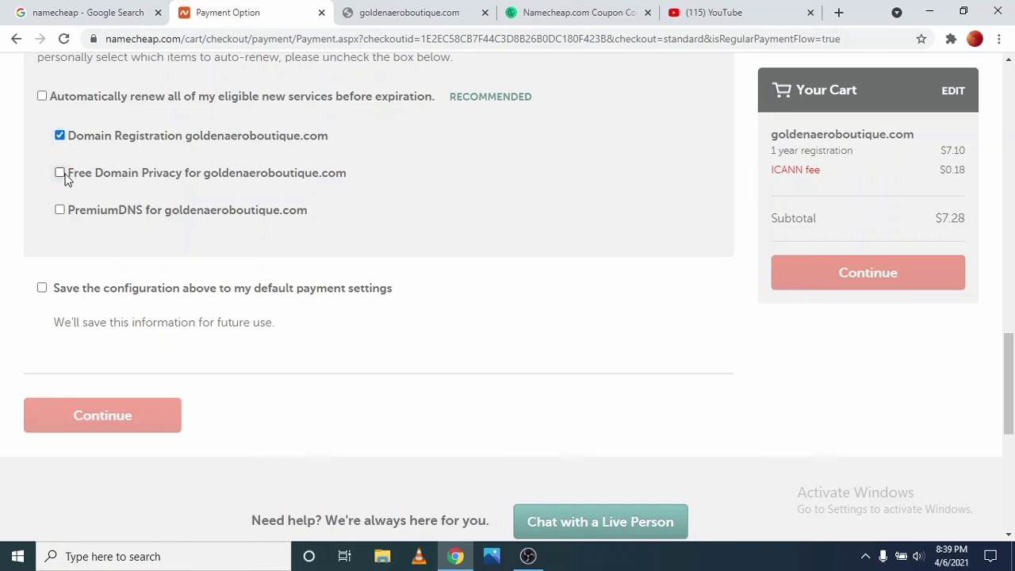
left_click(60, 174)
scroll(1014, 295, "up", 4)
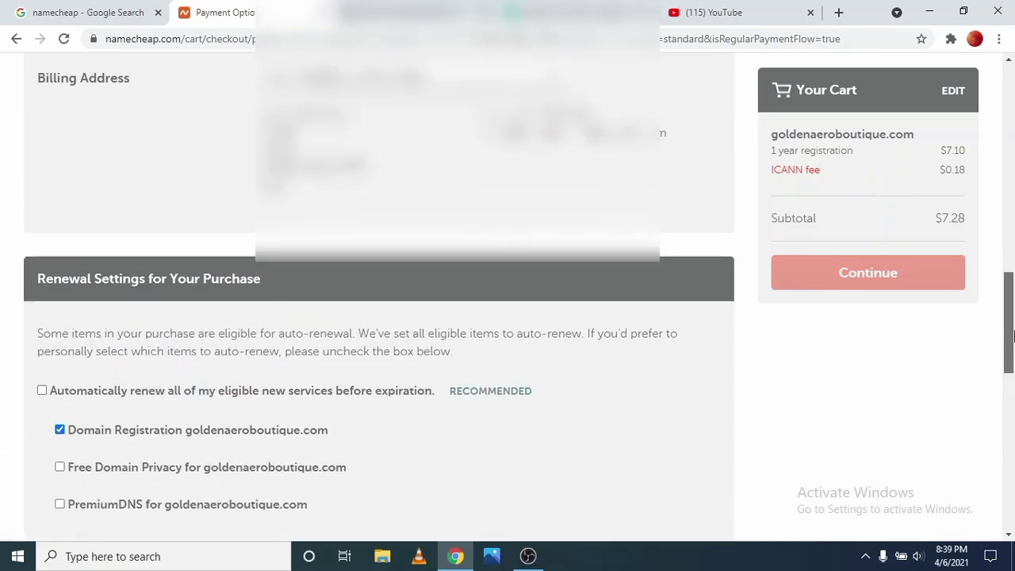
left_click(235, 397)
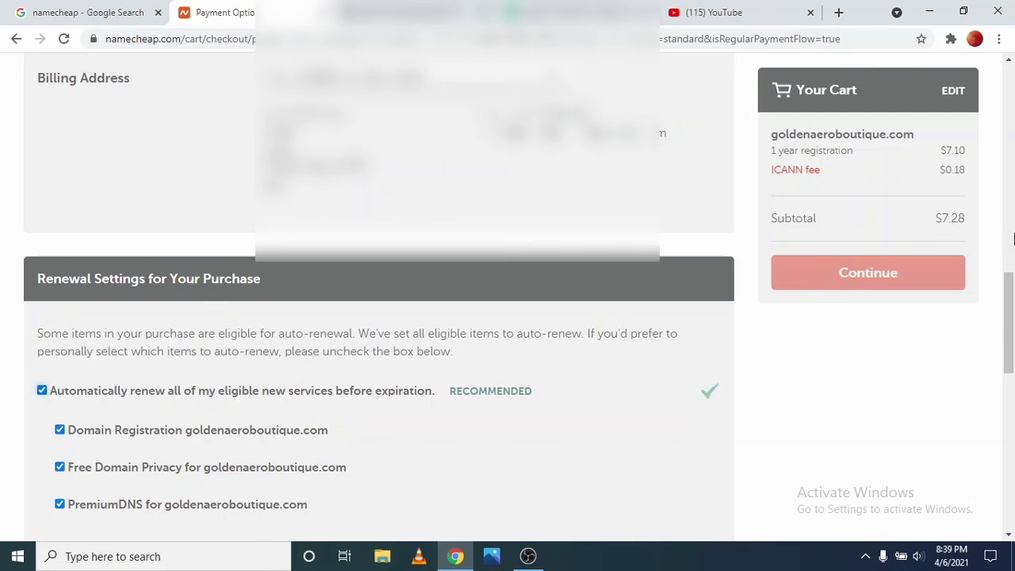
mouse_move(1012, 294)
left_mouse_down()
mouse_move(1012, 369)
mouse_move(1012, 339)
left_mouse_up()
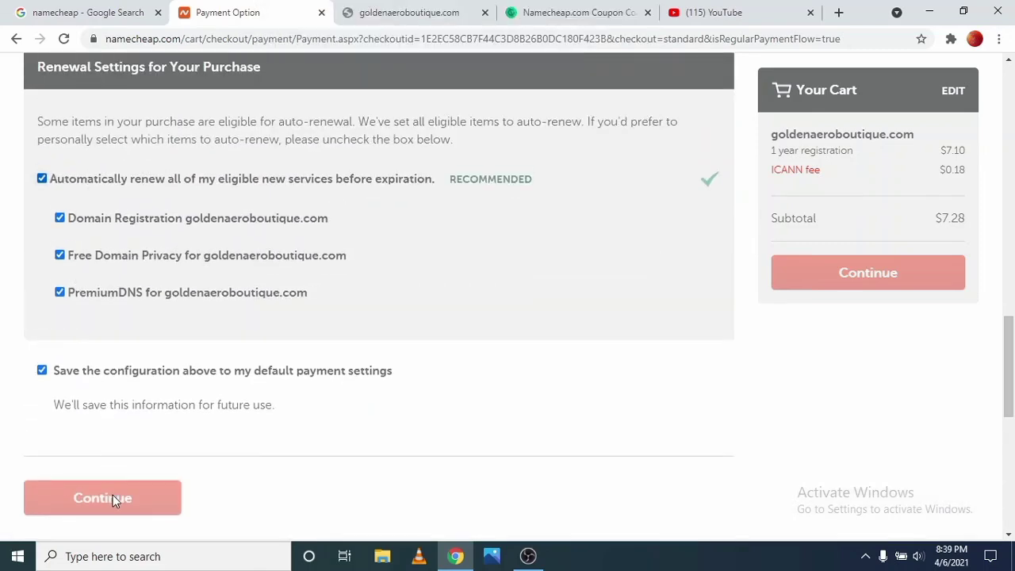
- Turn off auto-renew for all services, leaving only domain registration auto-renew checked
left_click(82, 179)
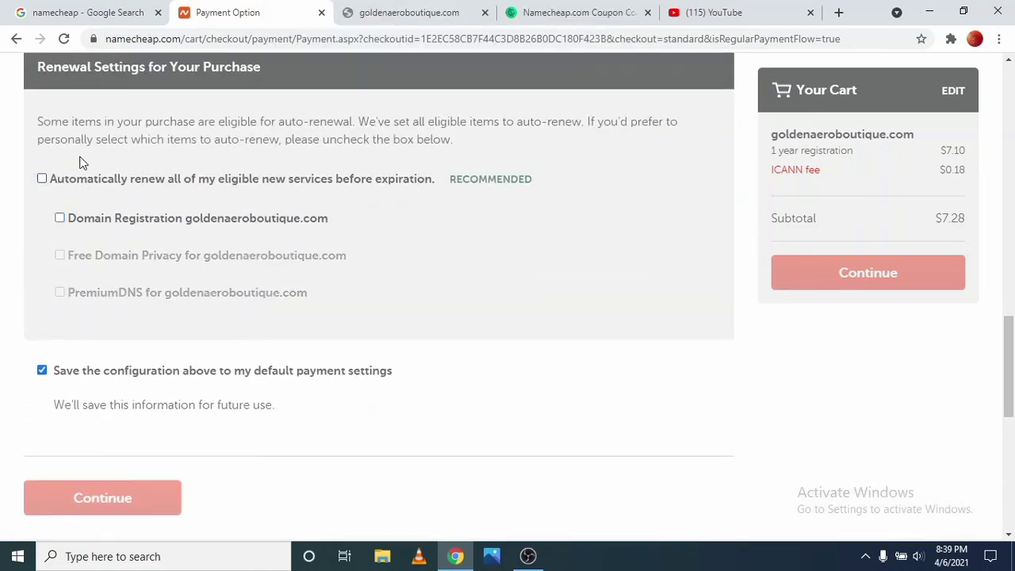
left_click(60, 221)
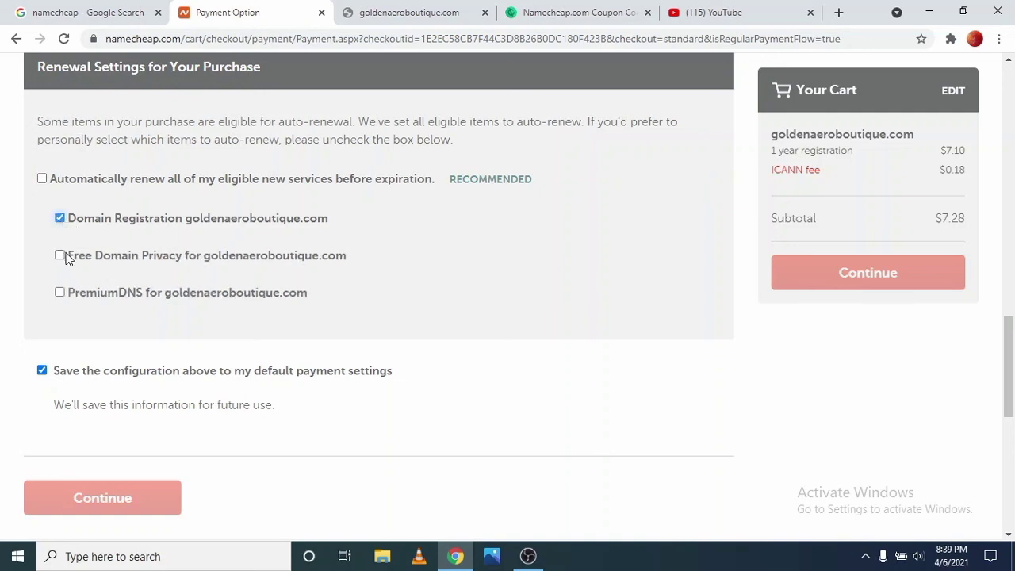
left_click(67, 258)
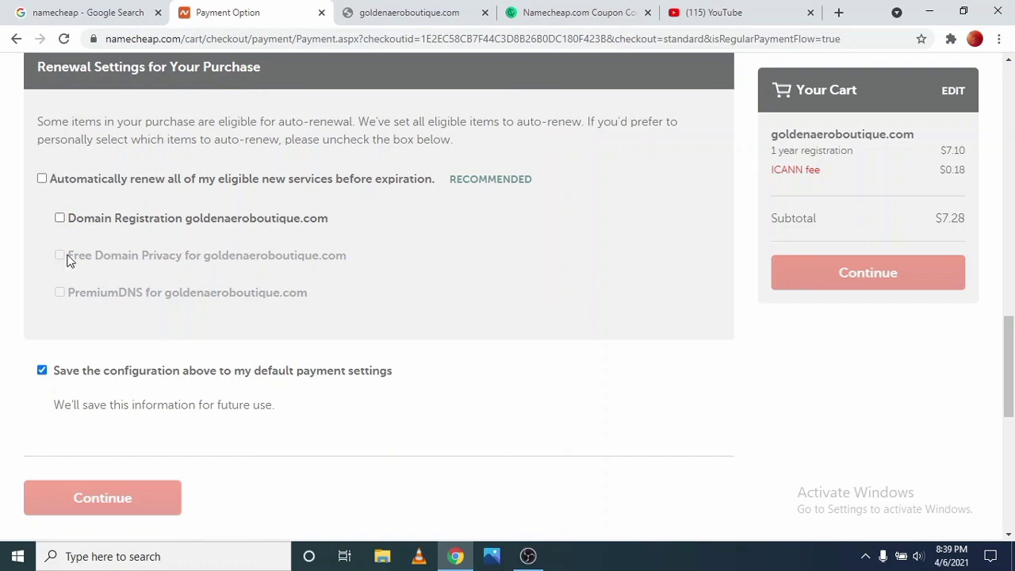
left_click(63, 221)
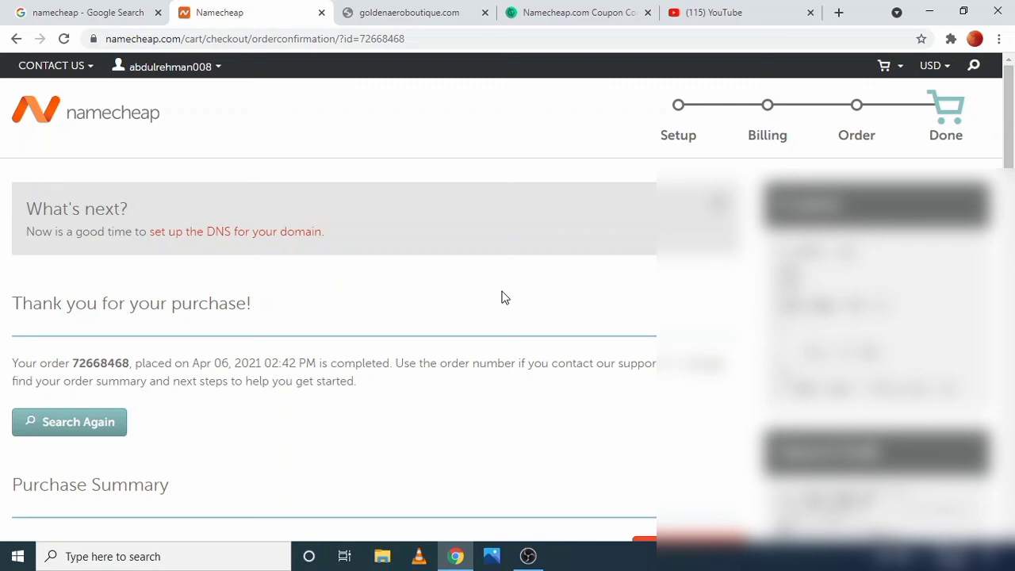
- Download the goldenaeroboutique.com order receipt as a PDF and open the account Dashboard
left_click_drag(253, 303, 55, 298)
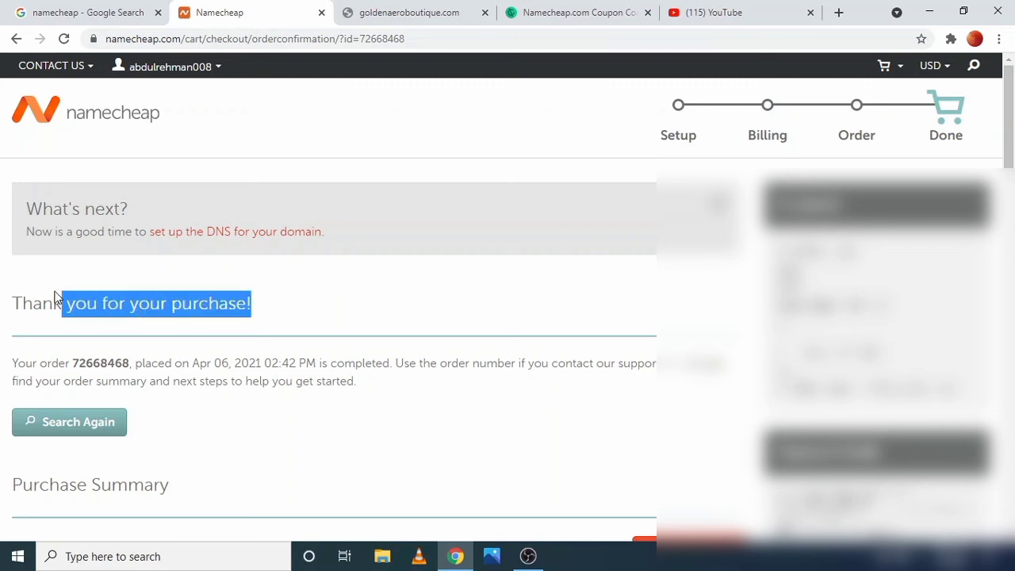
left_click(64, 298)
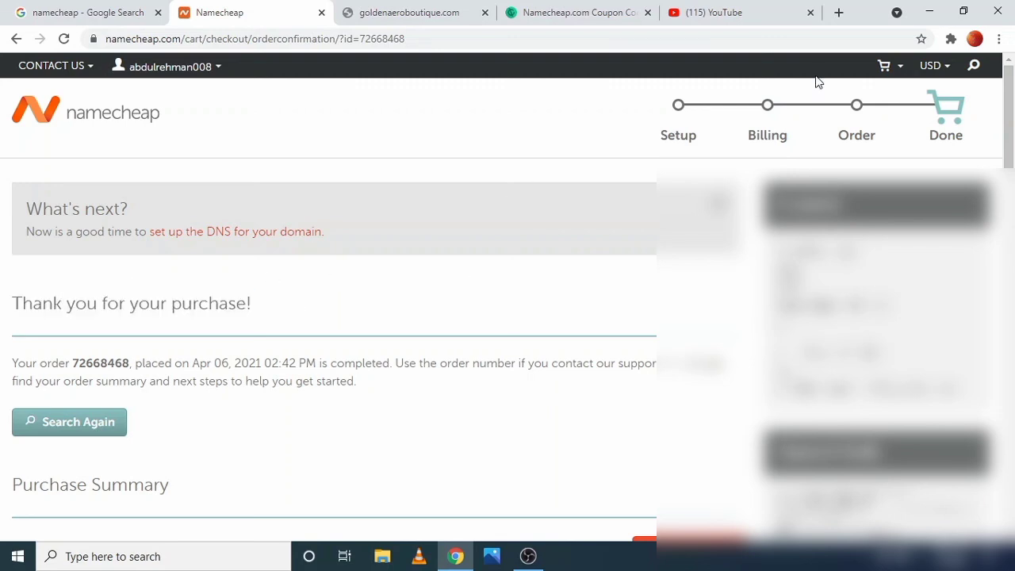
mouse_move(896, 82)
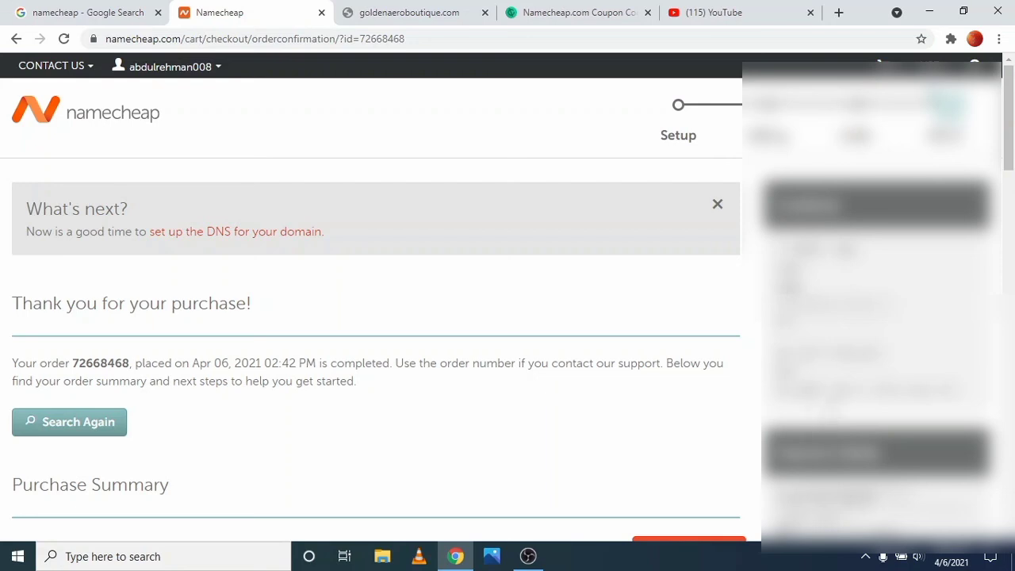
scroll(377, 318, "down", 5)
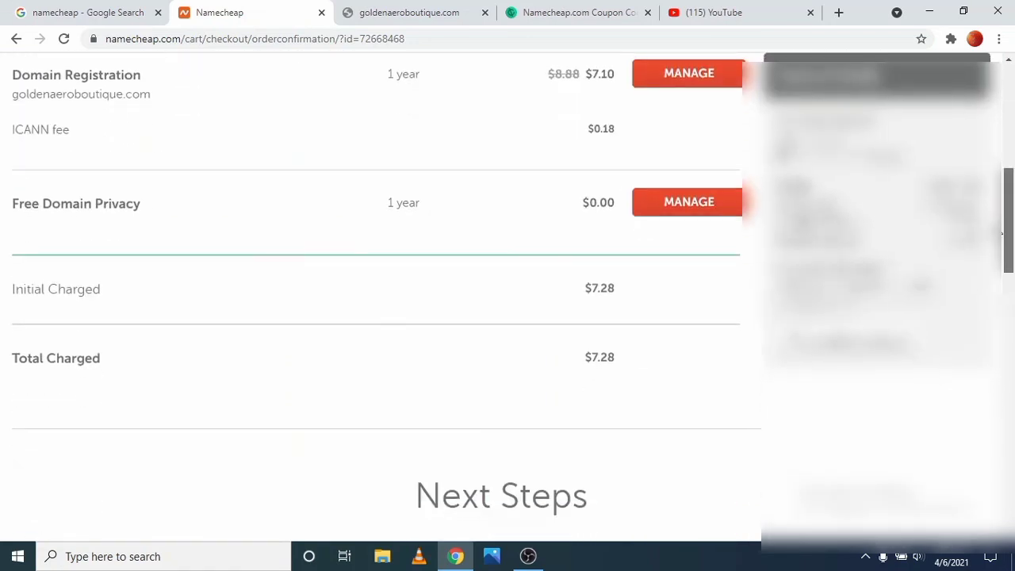
mouse_move(1002, 233)
left_mouse_down()
mouse_move(1012, 185)
mouse_move(1011, 228)
left_mouse_up()
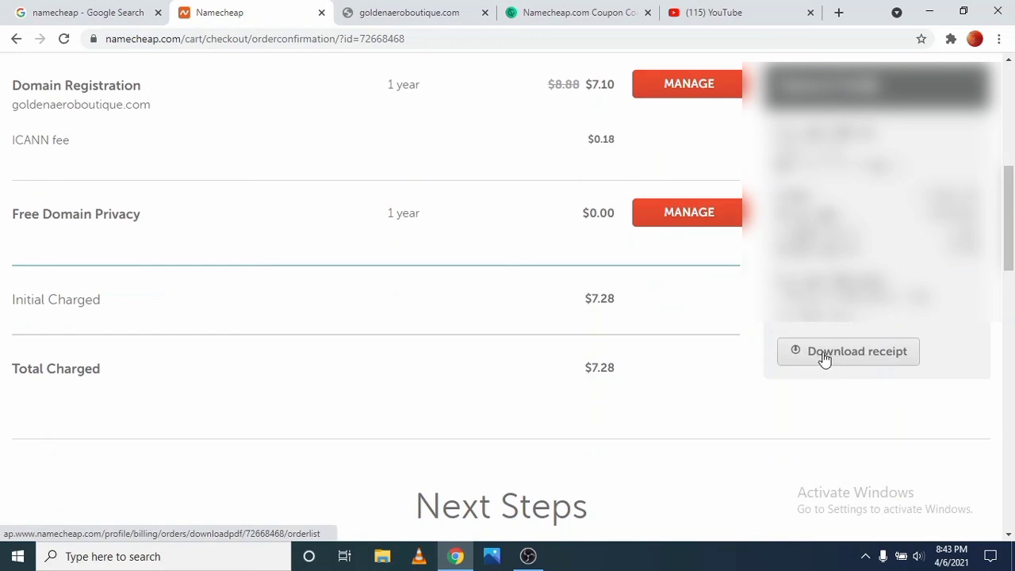
left_click(862, 365)
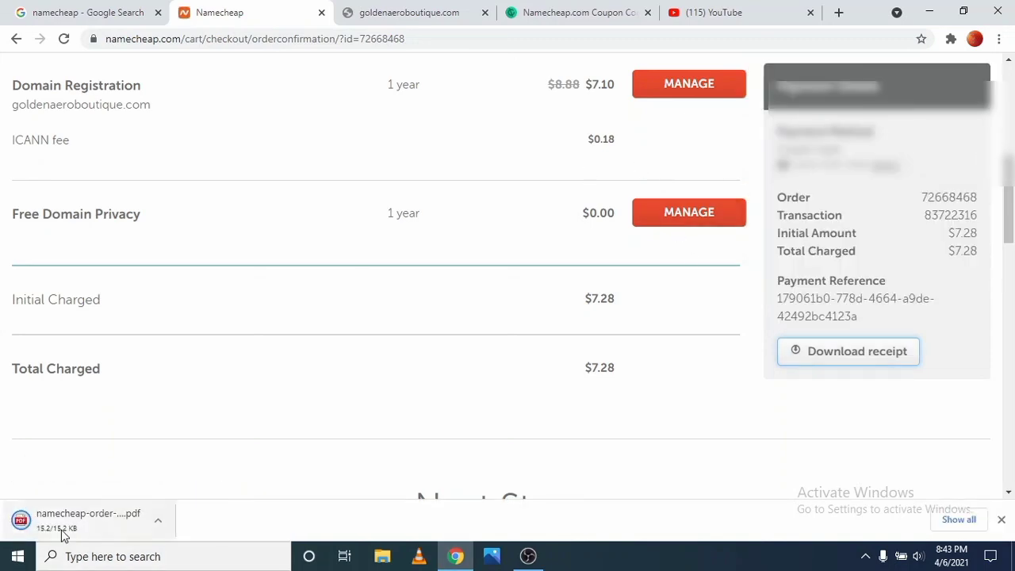
left_click(611, 83)
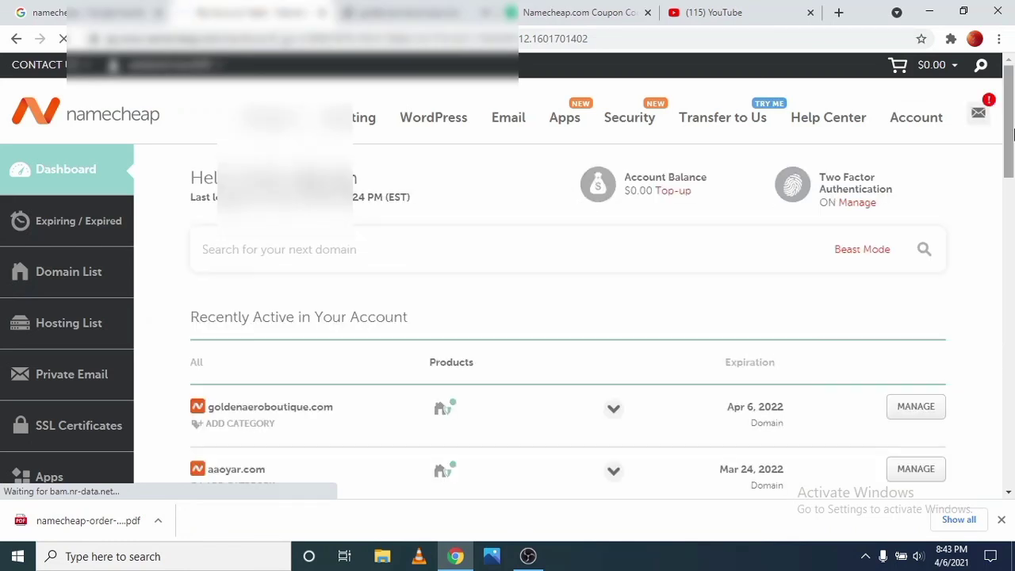
- Open goldenaeroboutique.com's management page from the Recently Active list in the dashboard
scroll(1013, 114, "down", 3)
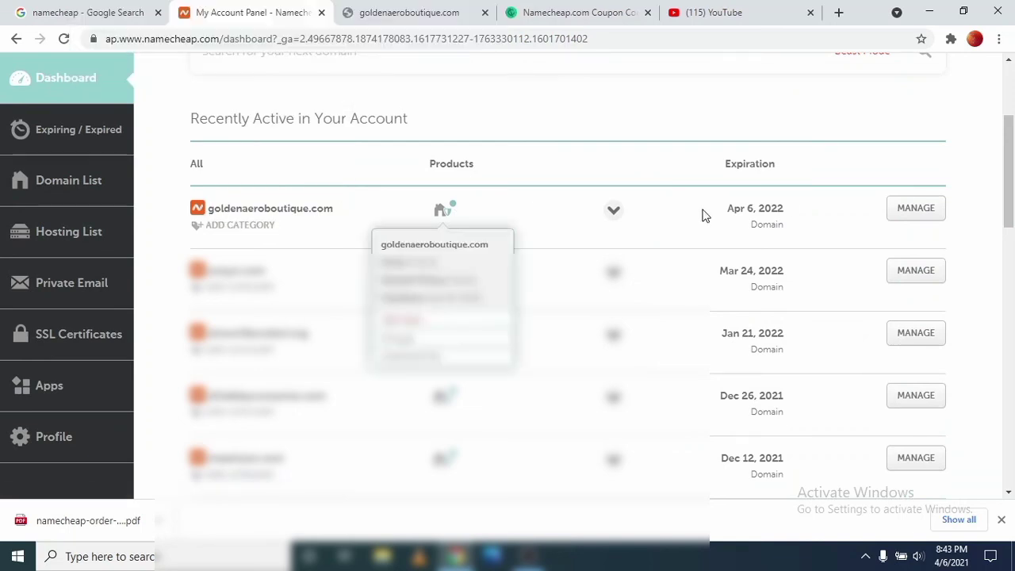
left_click(917, 209)
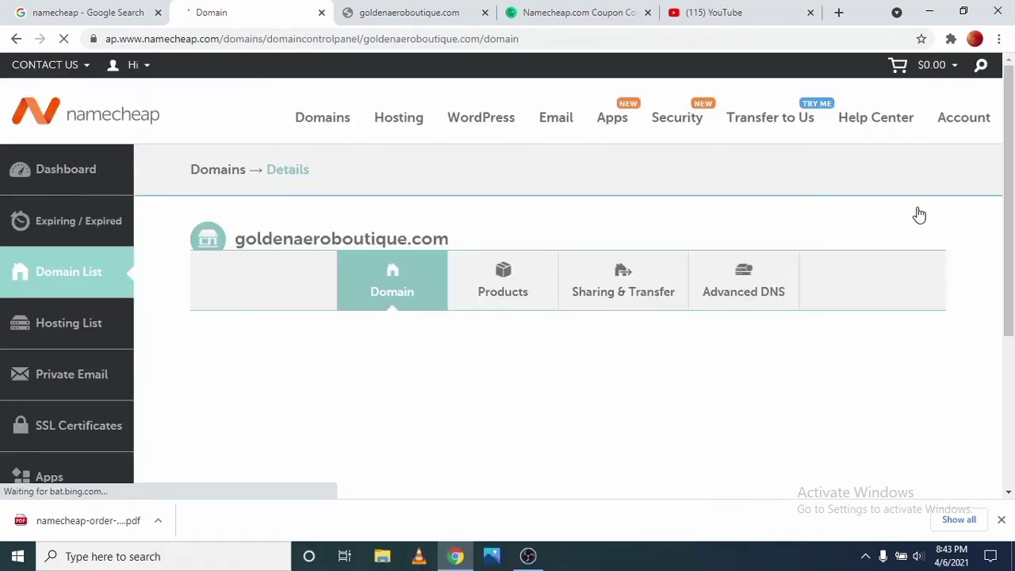
scroll(1013, 140, "down", 2)
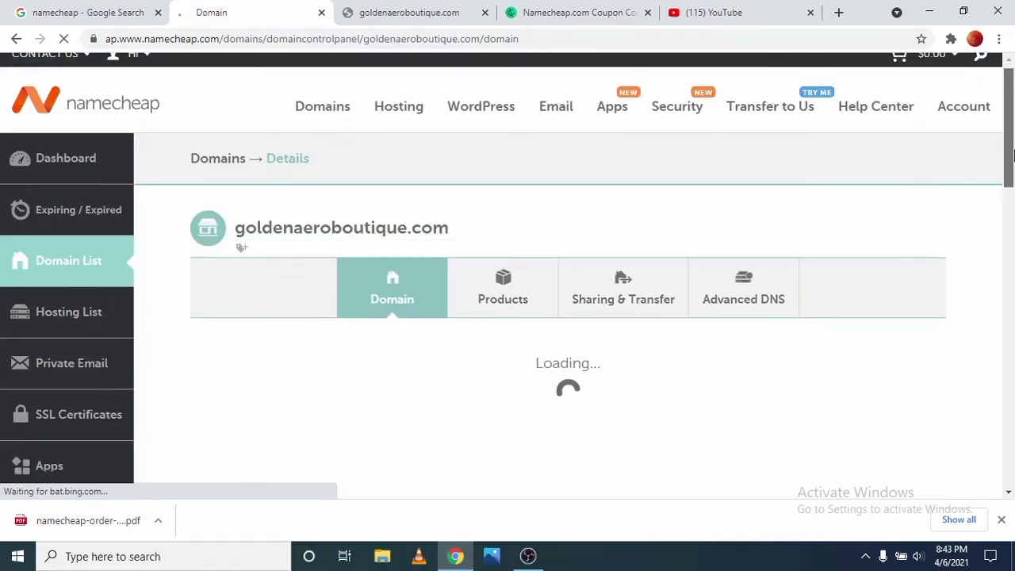